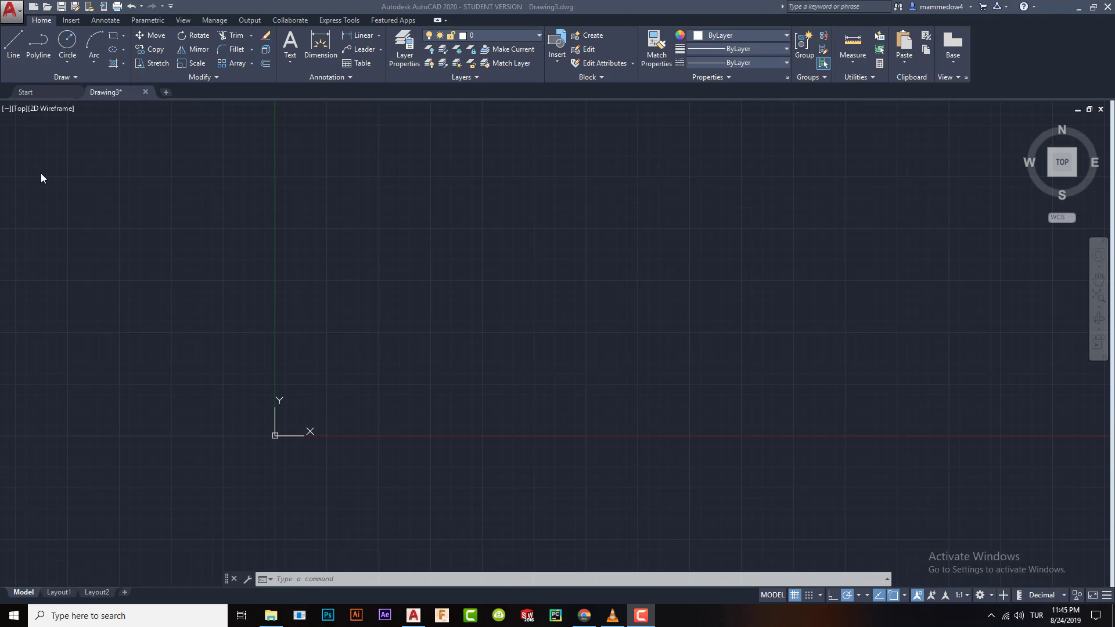
Step: Draw a closed rectangle from separate lines, 500 units tall and 1000 units wide, up and to the right of the origin
click(556, 305)
middle_drag(639, 247, 523, 294)
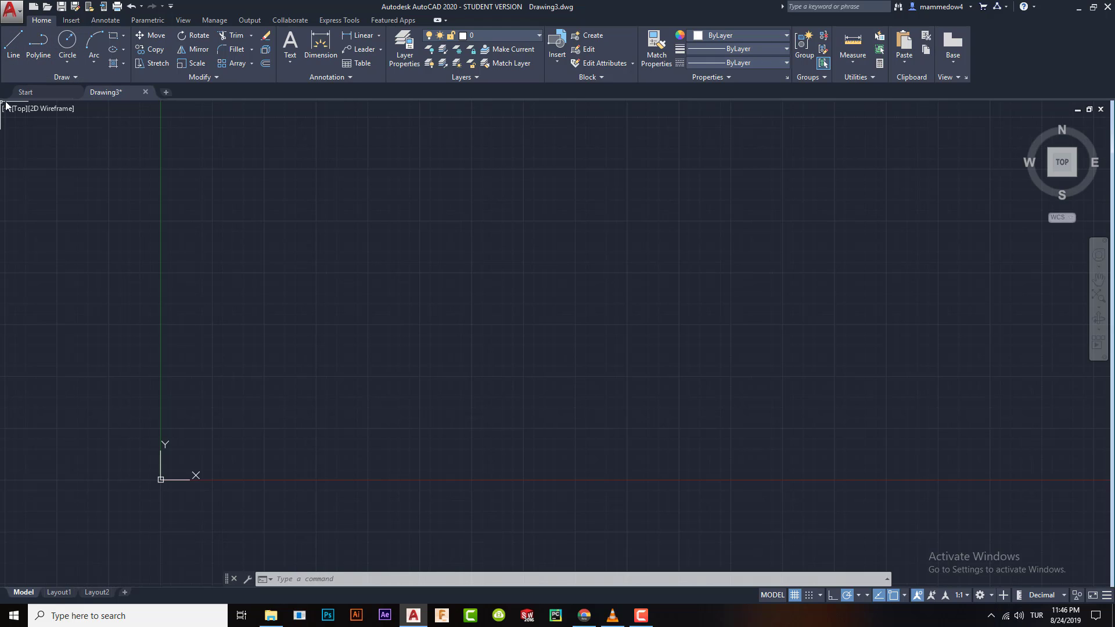
click(13, 41)
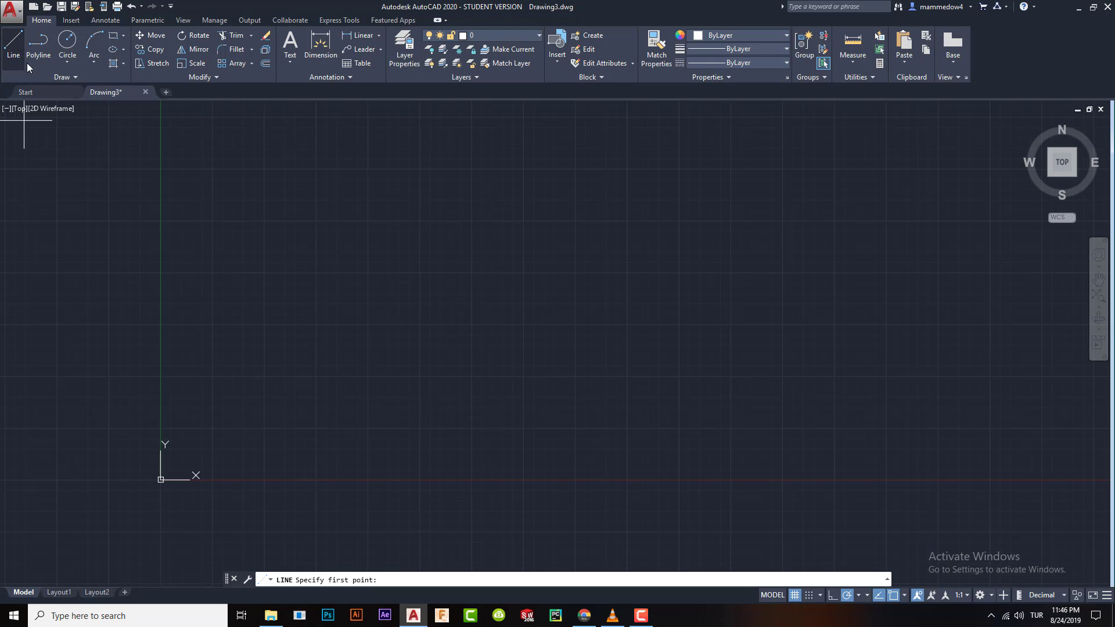
click(299, 419)
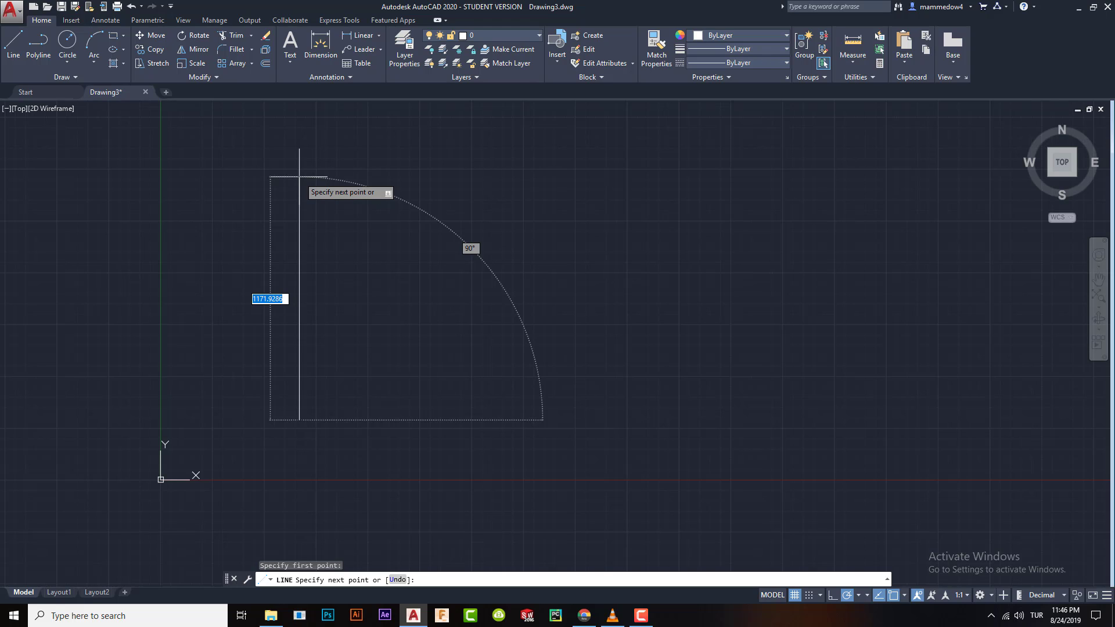
text(500)
key(Return)
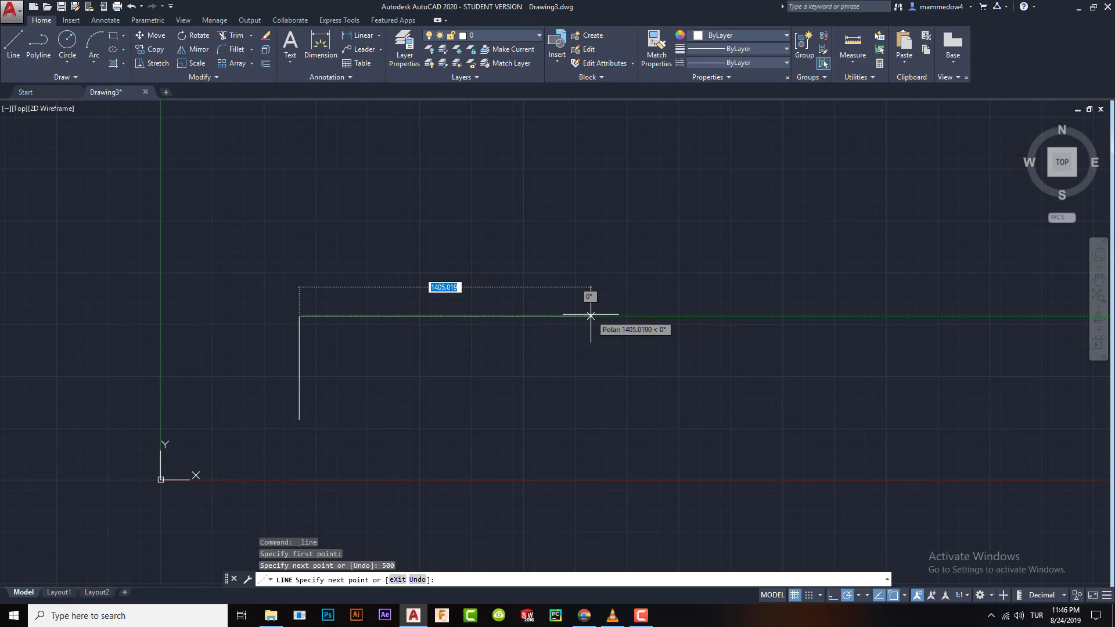
text(1000)
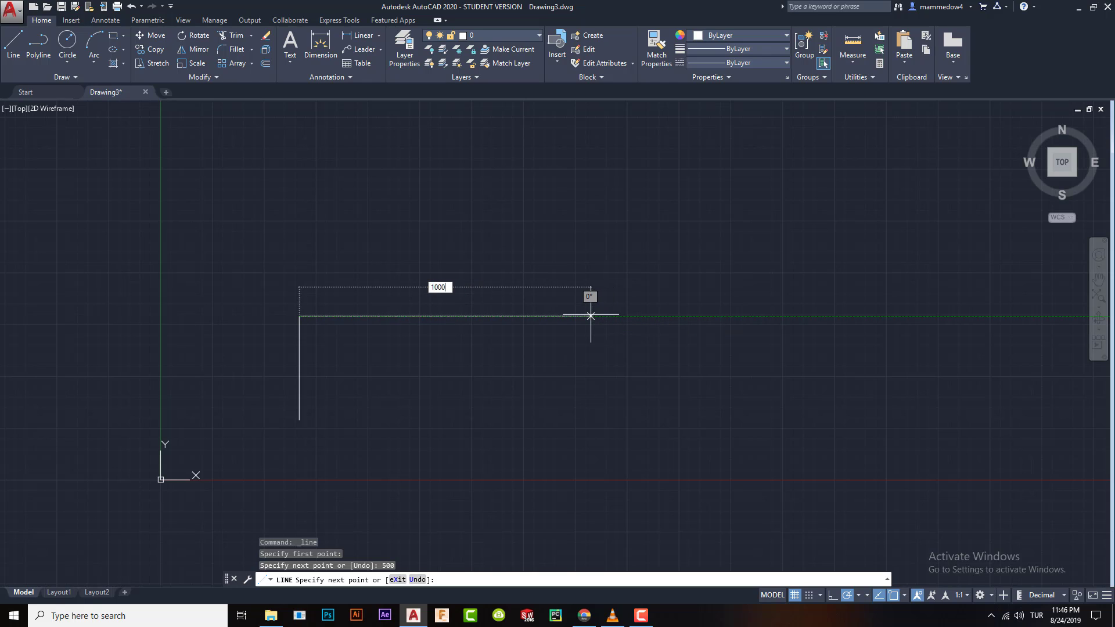
key(Return)
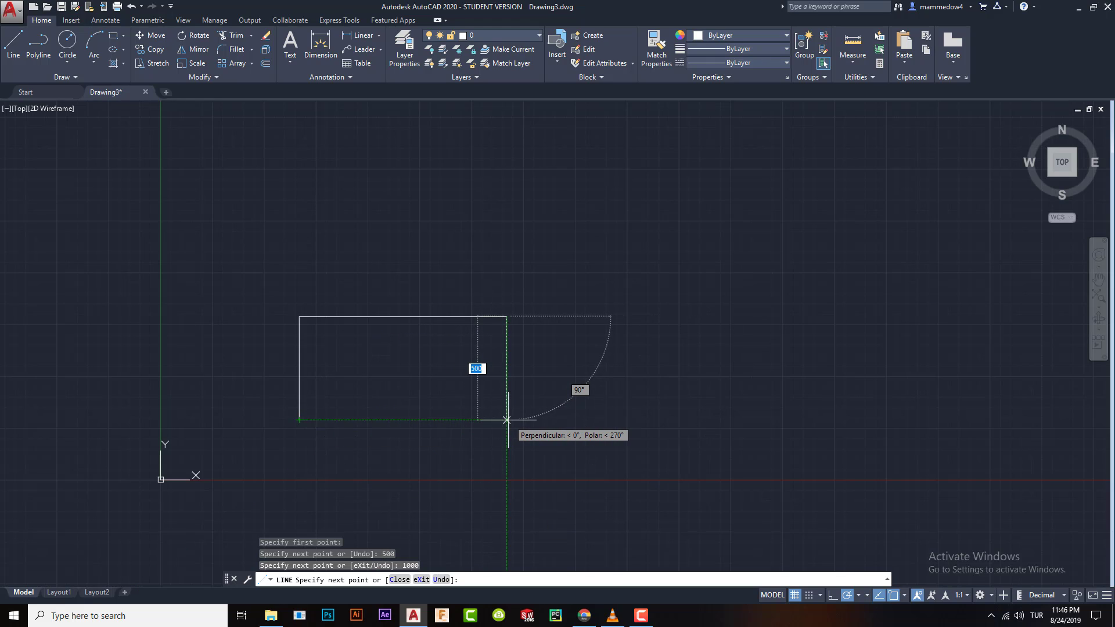
click(506, 420)
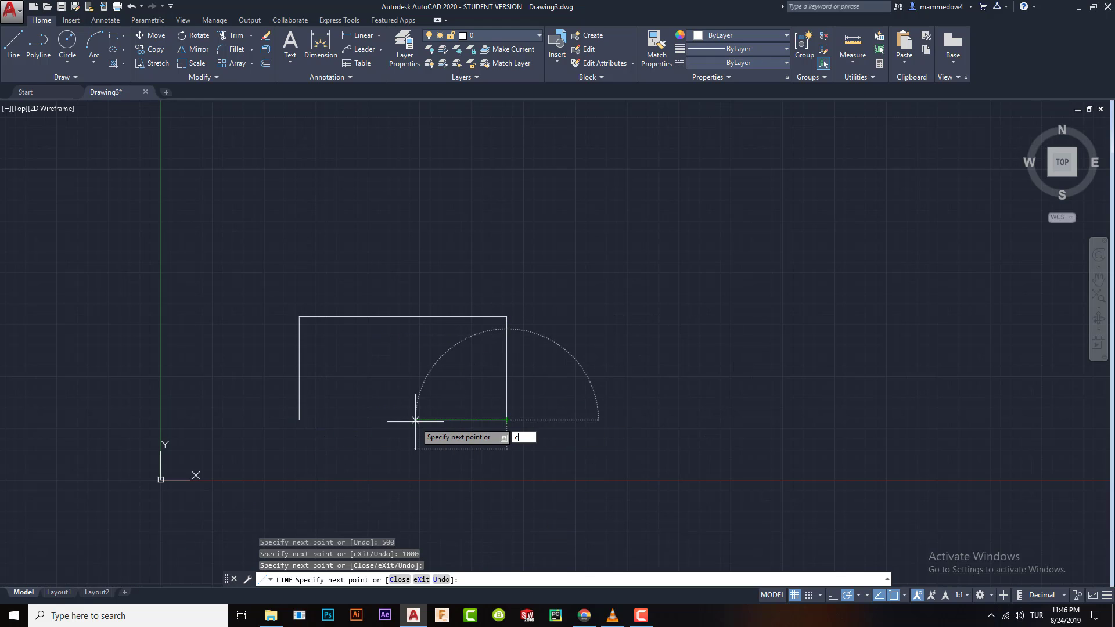
text(c)
key(Return)
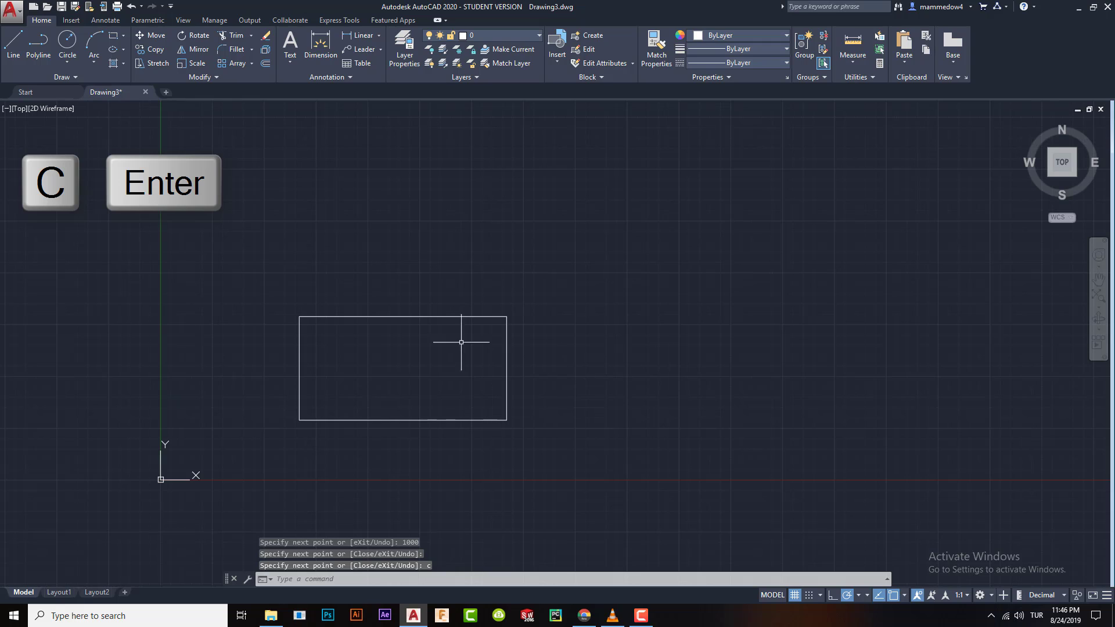
Step: Draw a 1000 by 500 rectangle with the Rectangle command, starting about 103 units right of the first rectangle's lower-right corner and aligned with its base
click(114, 40)
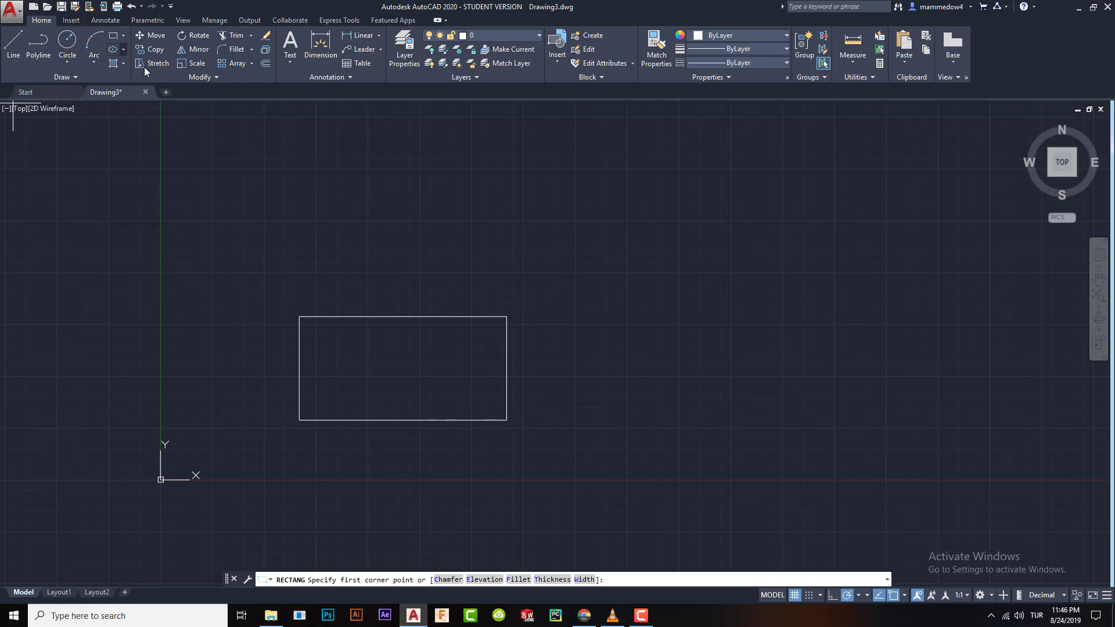
middle_drag(610, 376, 457, 387)
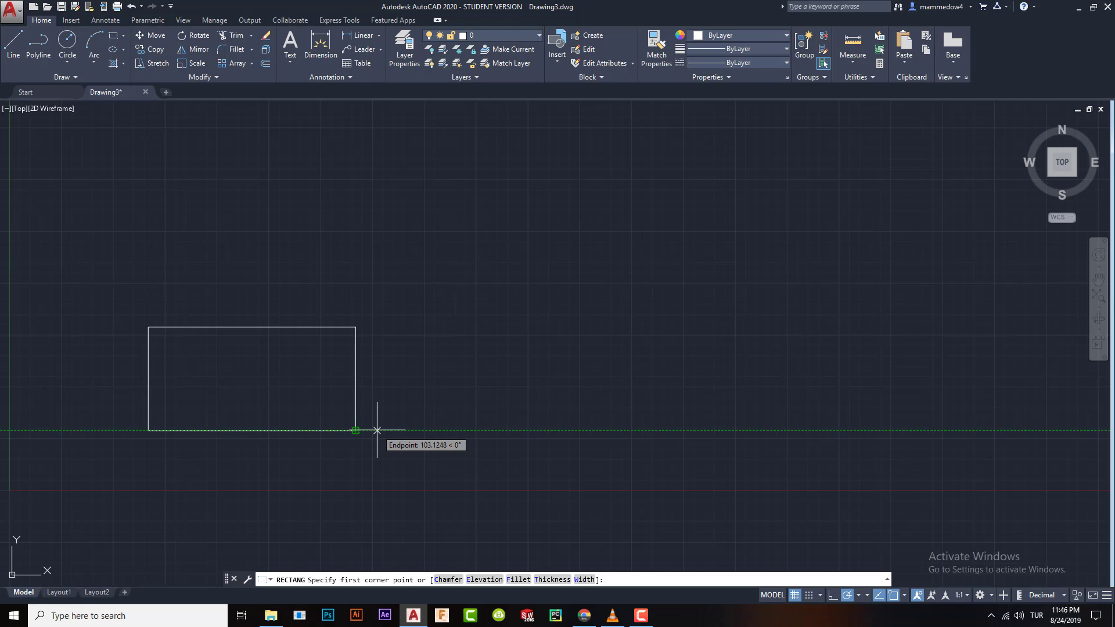
click(377, 431)
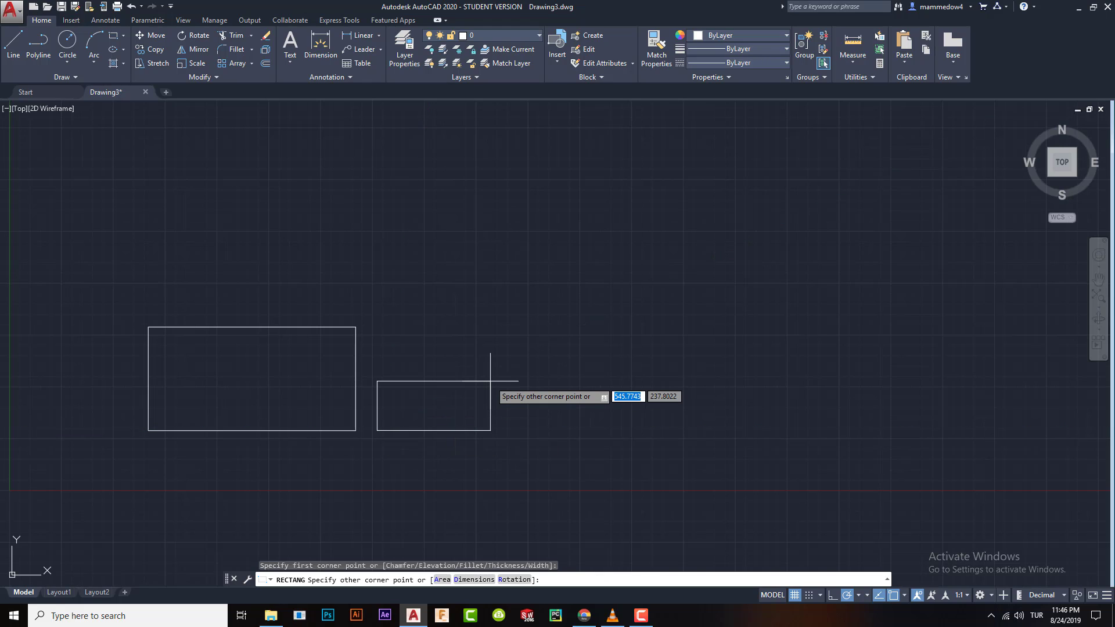
text(1000)
key(Tab)
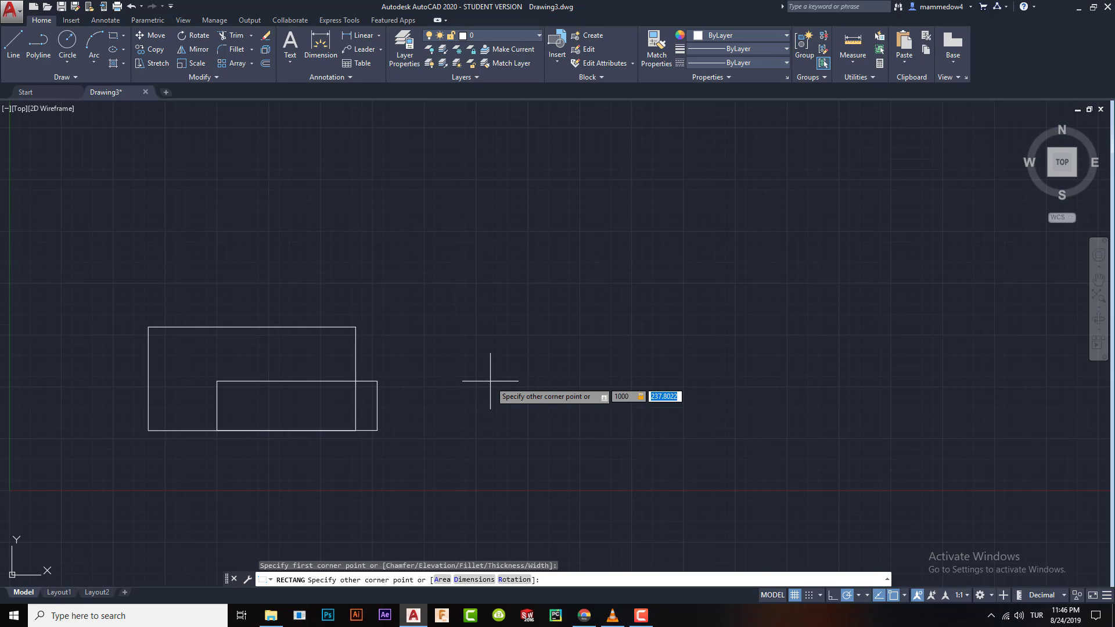
text(500)
key(Return)
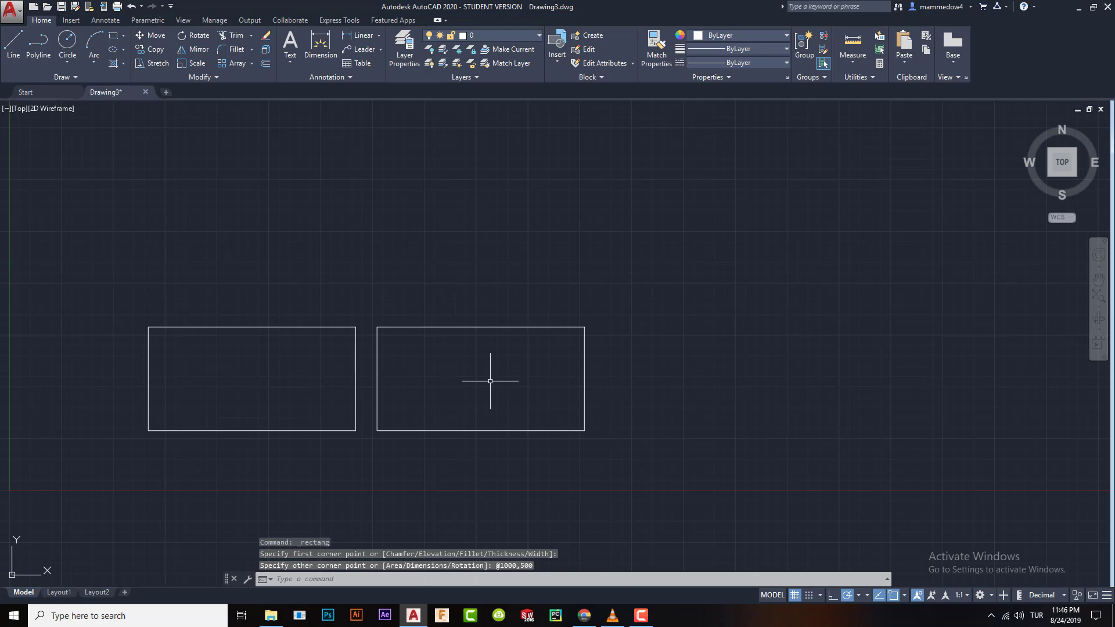
key(Escape)
Step: Offset the right rectangle inward by 30 units
middle_drag(141, 282, 285, 289)
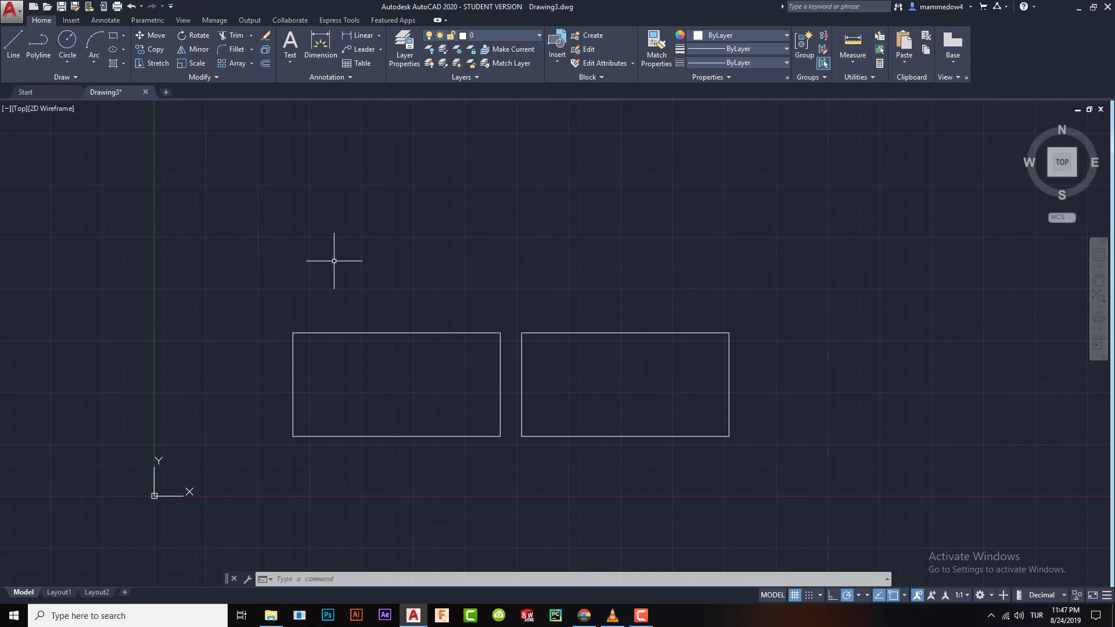
middle_drag(406, 228, 433, 239)
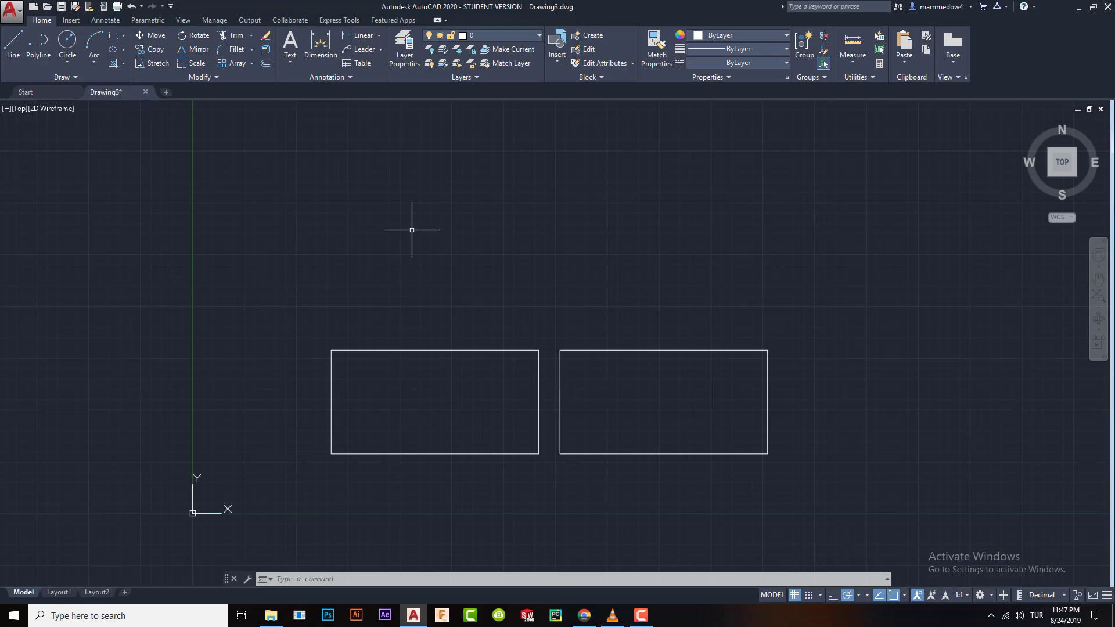
text(o)
key(Return)
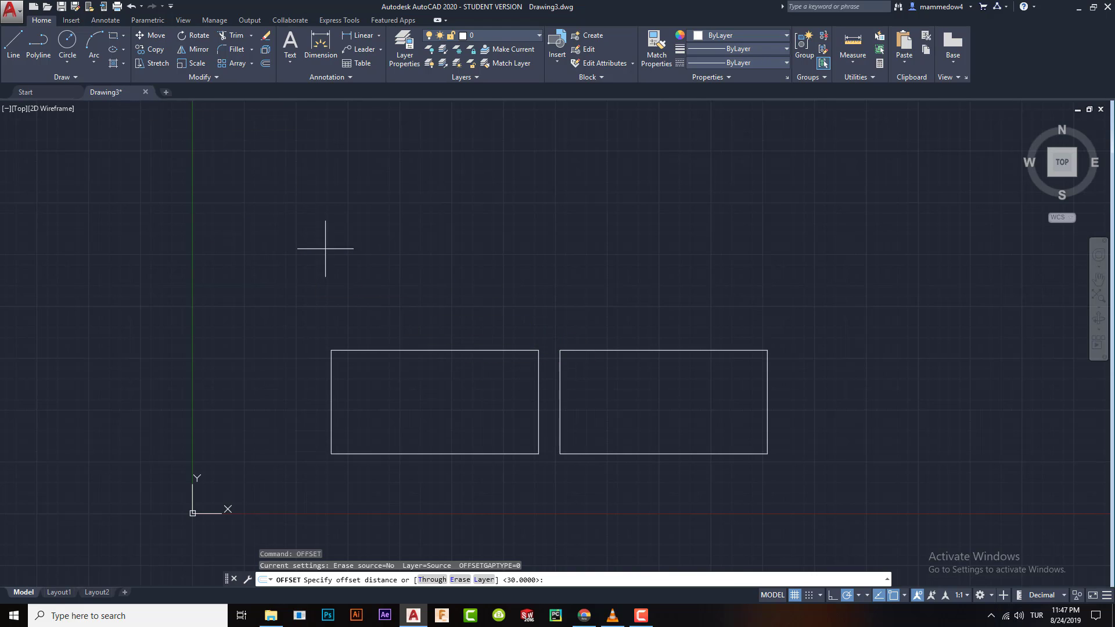
key(Return)
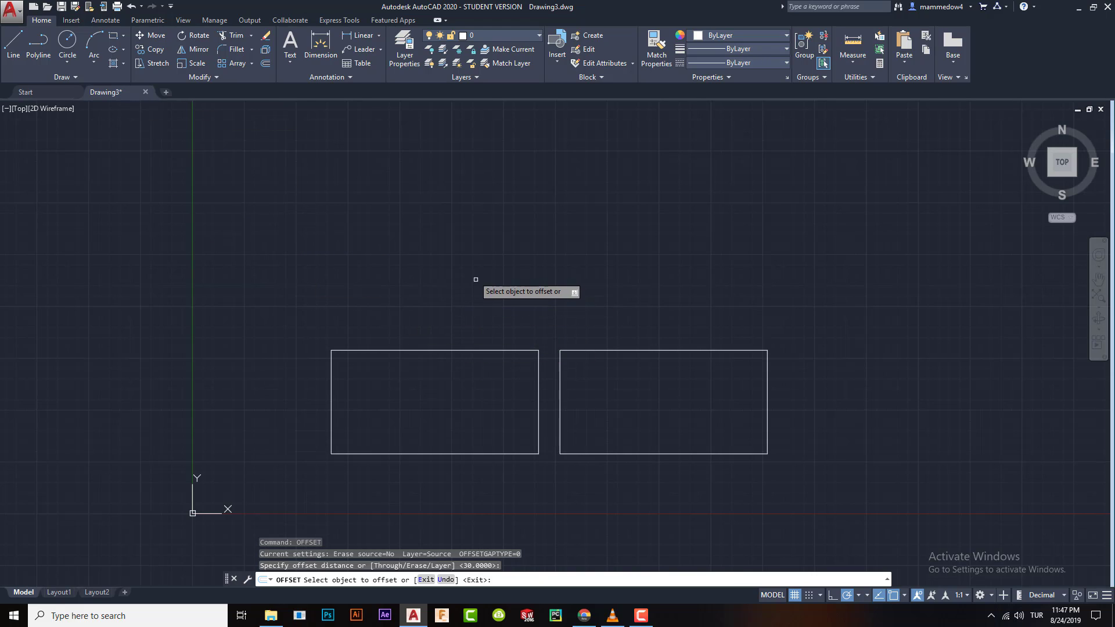
click(721, 350)
click(689, 393)
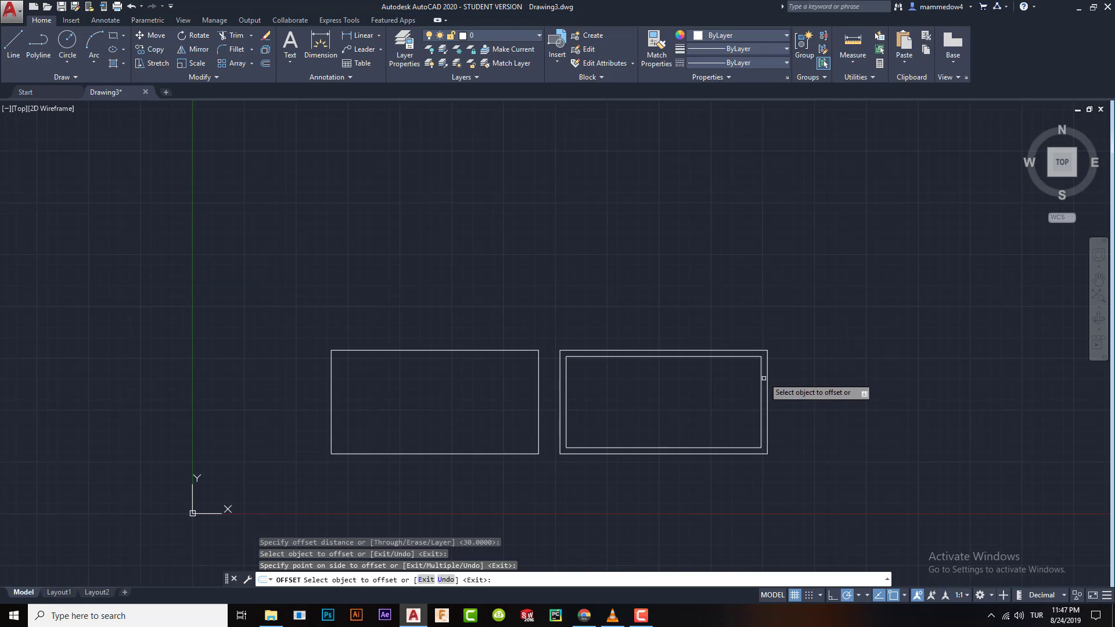
Step: Offset each of the left rectangle's four separate lines inward by 30 units
click(479, 350)
click(509, 374)
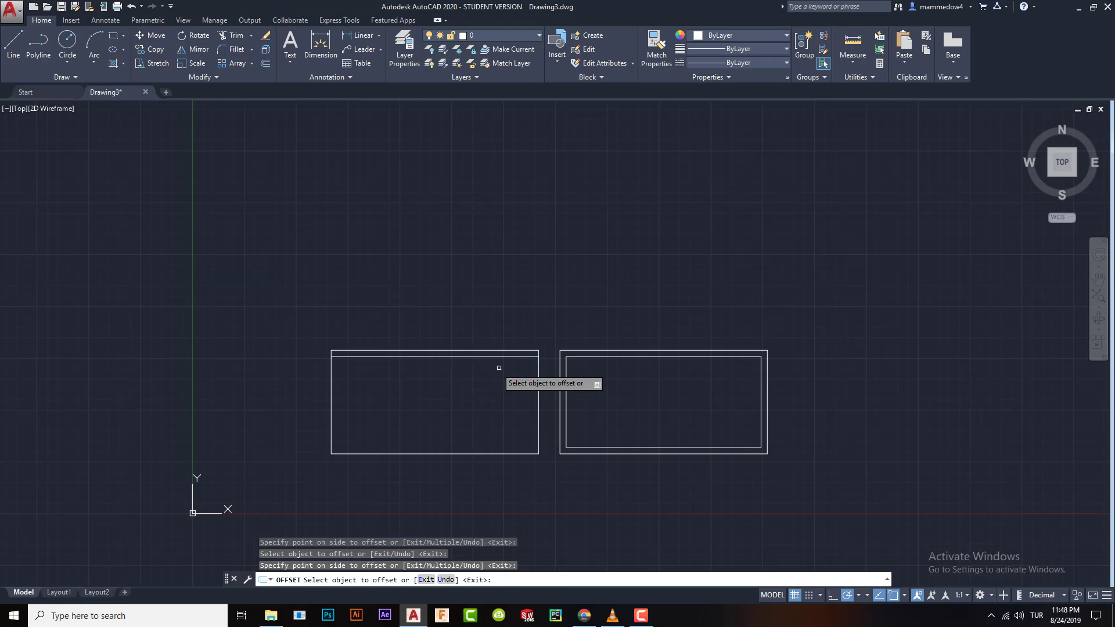
click(538, 386)
click(533, 386)
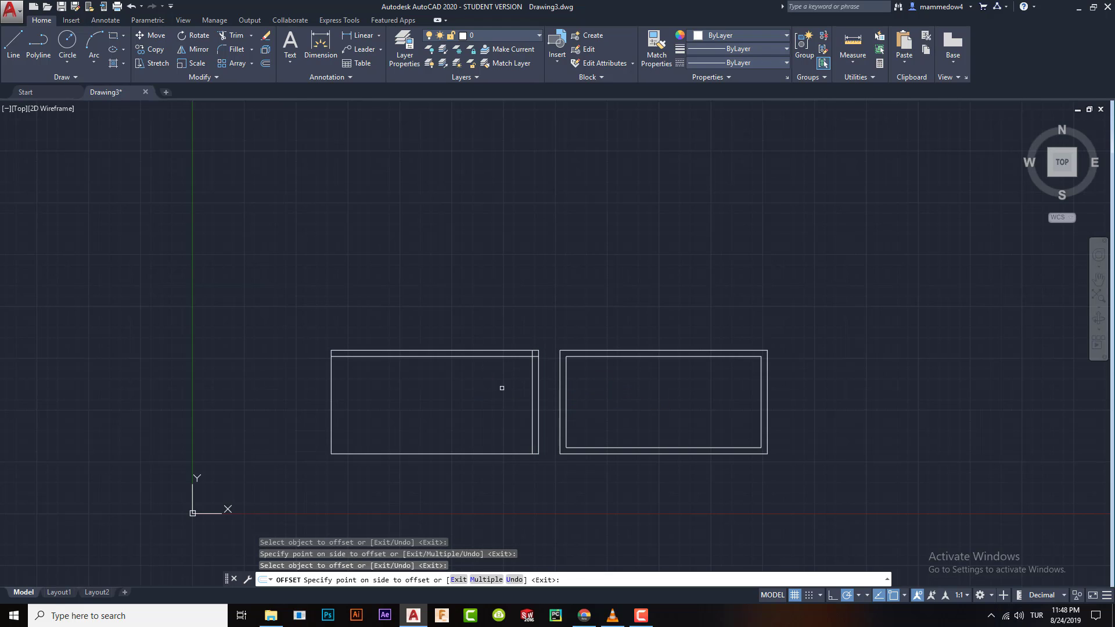
click(462, 454)
click(458, 432)
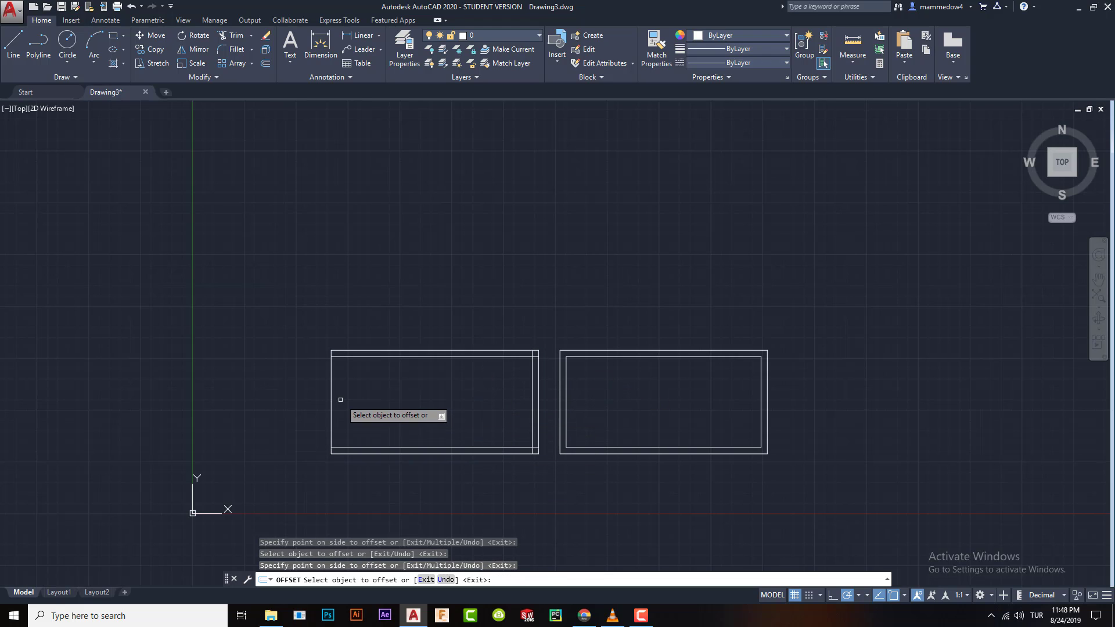
click(332, 383)
click(436, 418)
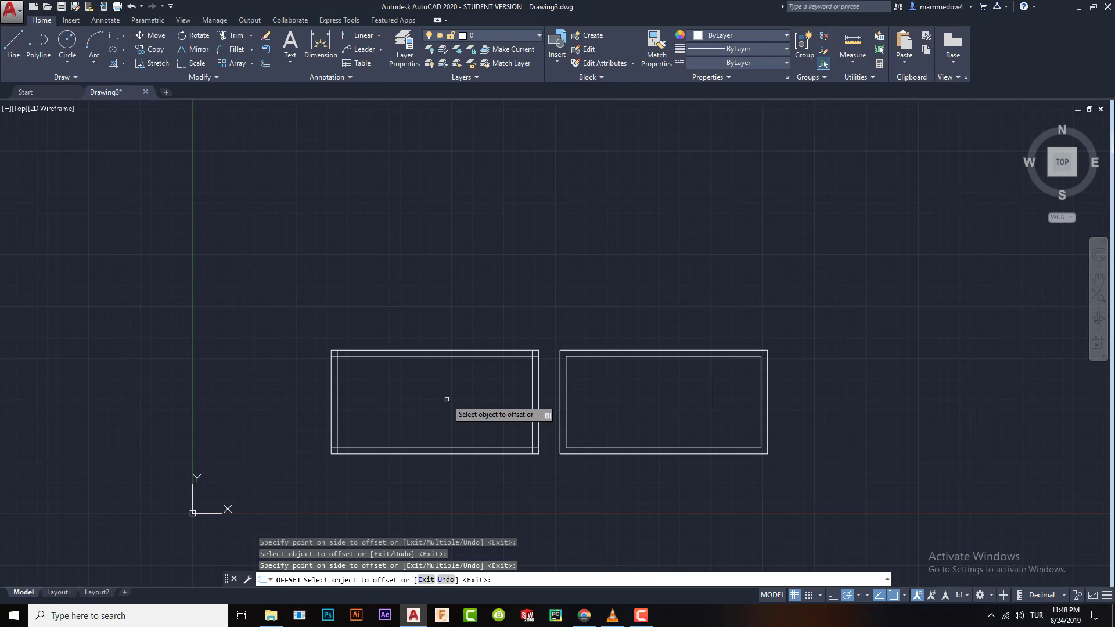
key(Escape)
Step: Trim the overhanging ends of the offset lines at the left rectangle's upper-right inner corner
scroll(530, 360, down, 4)
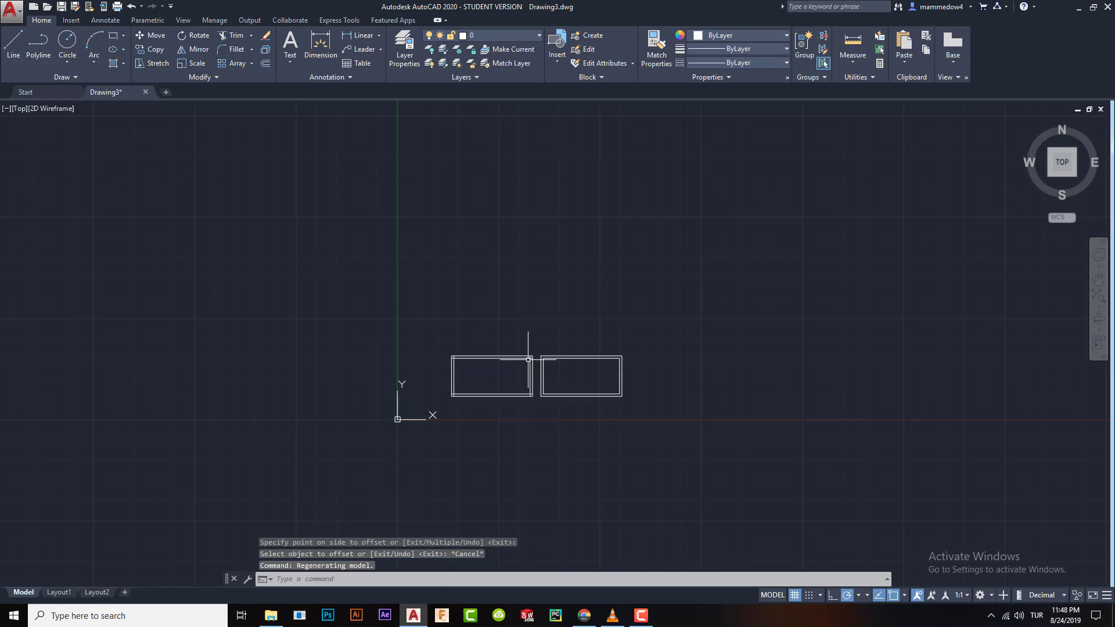
scroll(522, 334, up, 10)
text(tr)
key(Return)
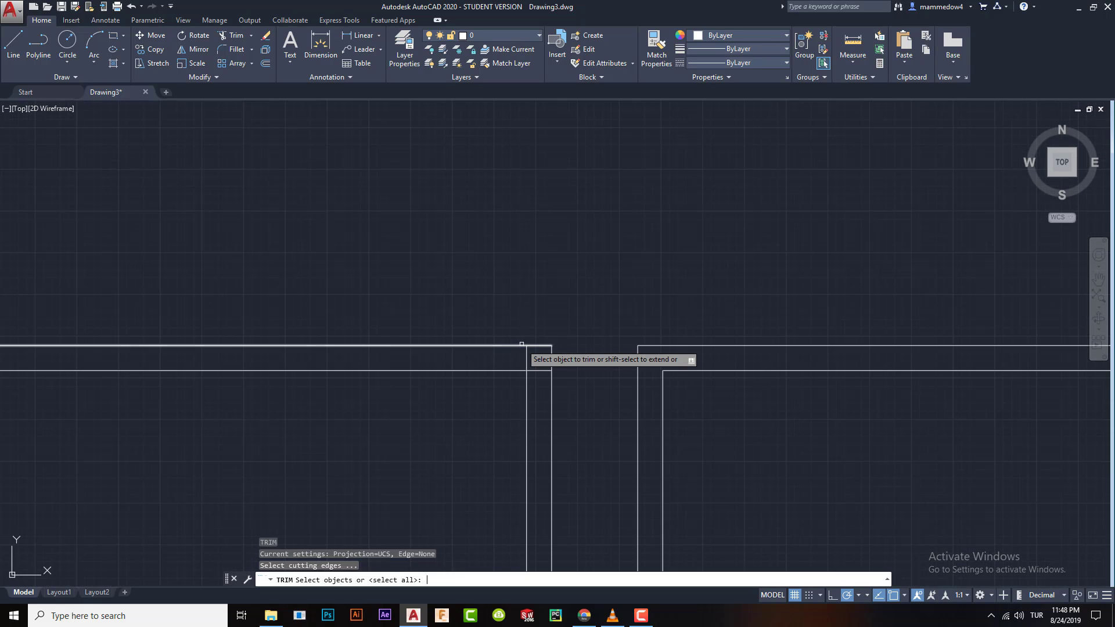
key(Return)
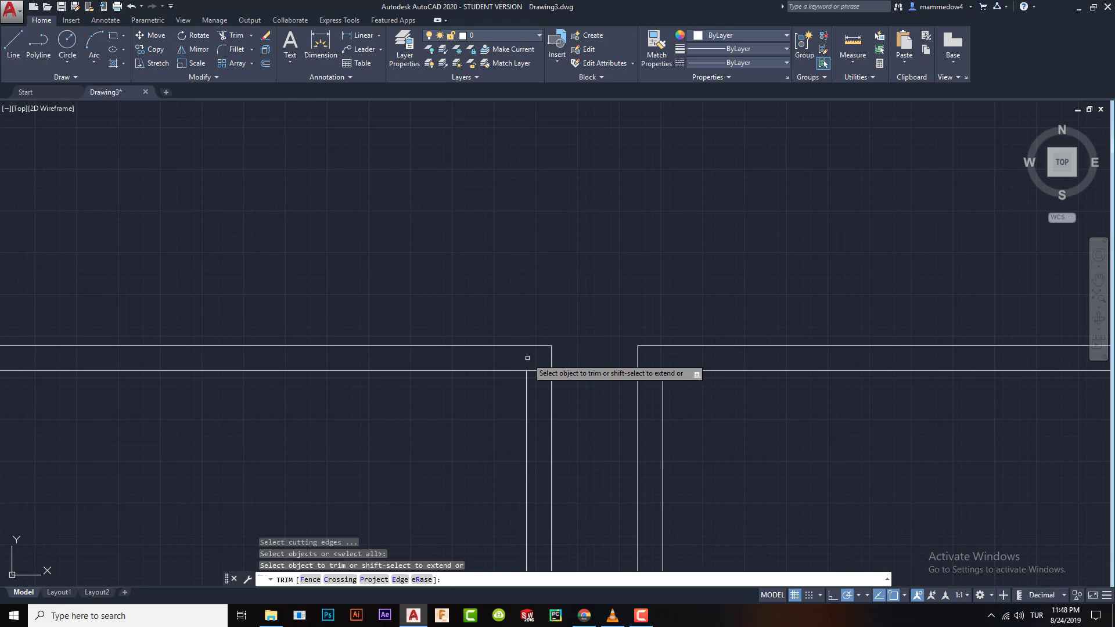
click(527, 356)
click(540, 370)
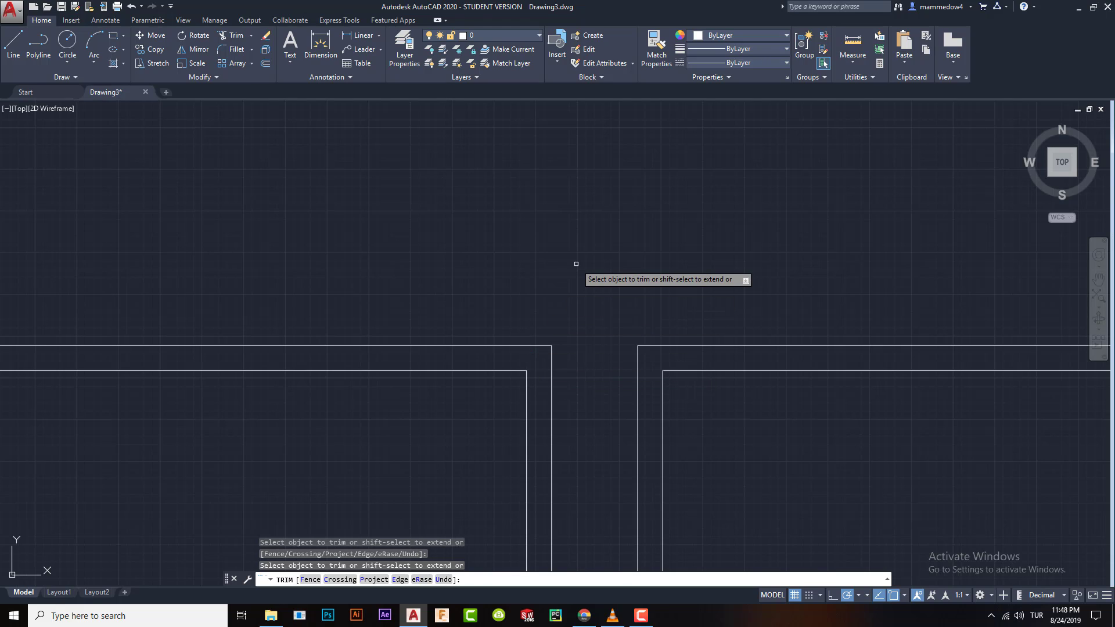
key(Escape)
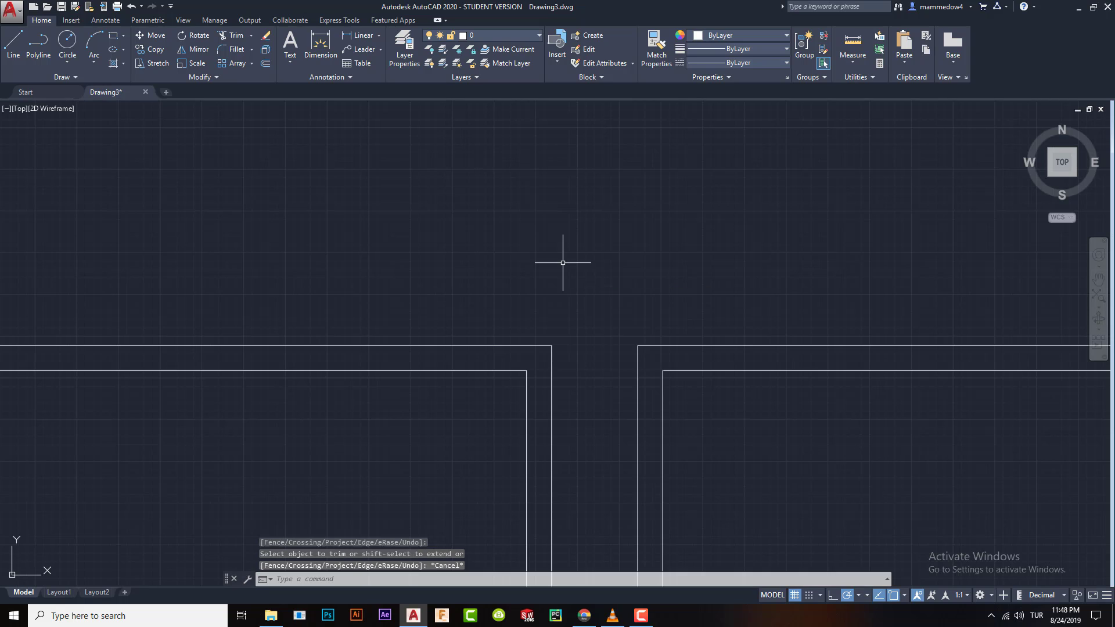
scroll(515, 292, down, 5)
scroll(516, 296, up, 6)
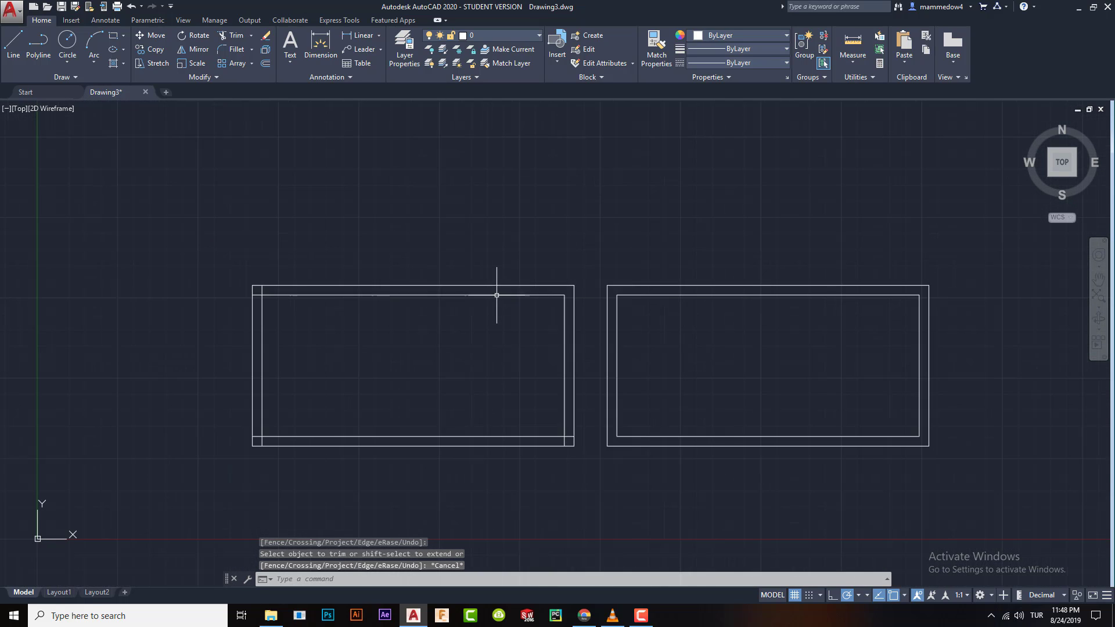
Step: Undo the corner trim and the inward offsets of both rectangles
key(ctrl+z)
key(ctrl+z)
key(ctrl+z)
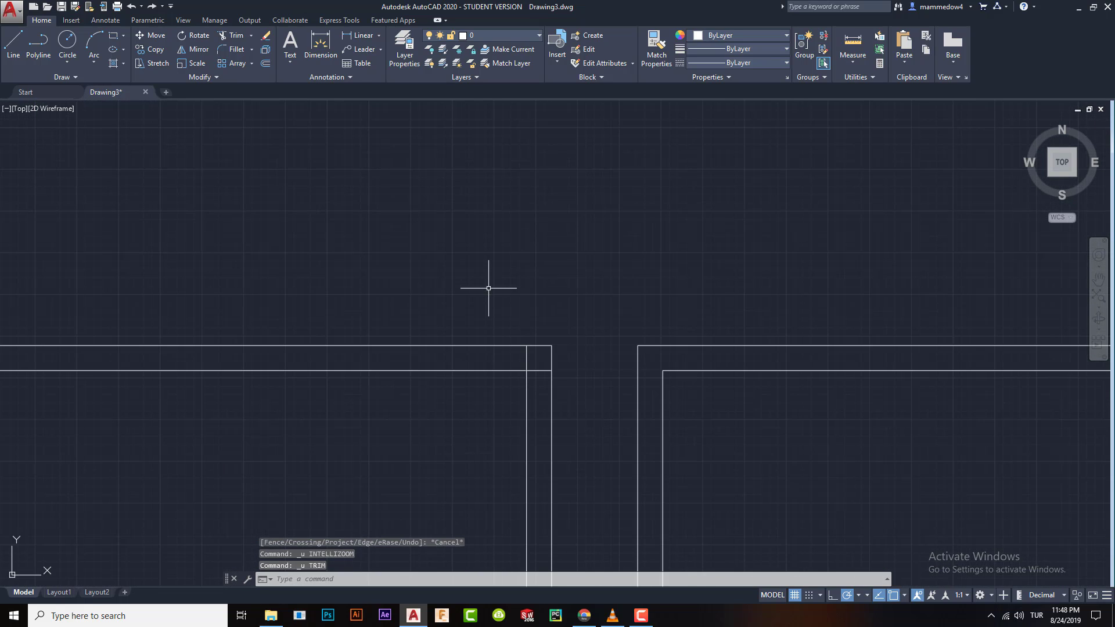
Step: Join the left rectangle's four separate lines into one polyline, select the result, and undo the last operation
click(251, 251)
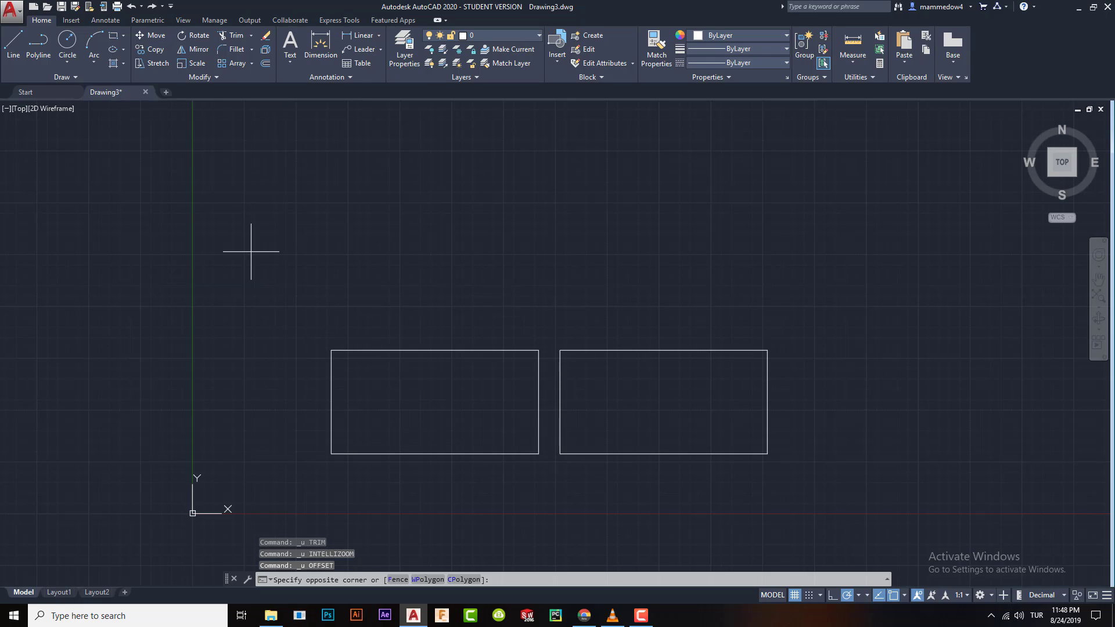
click(548, 477)
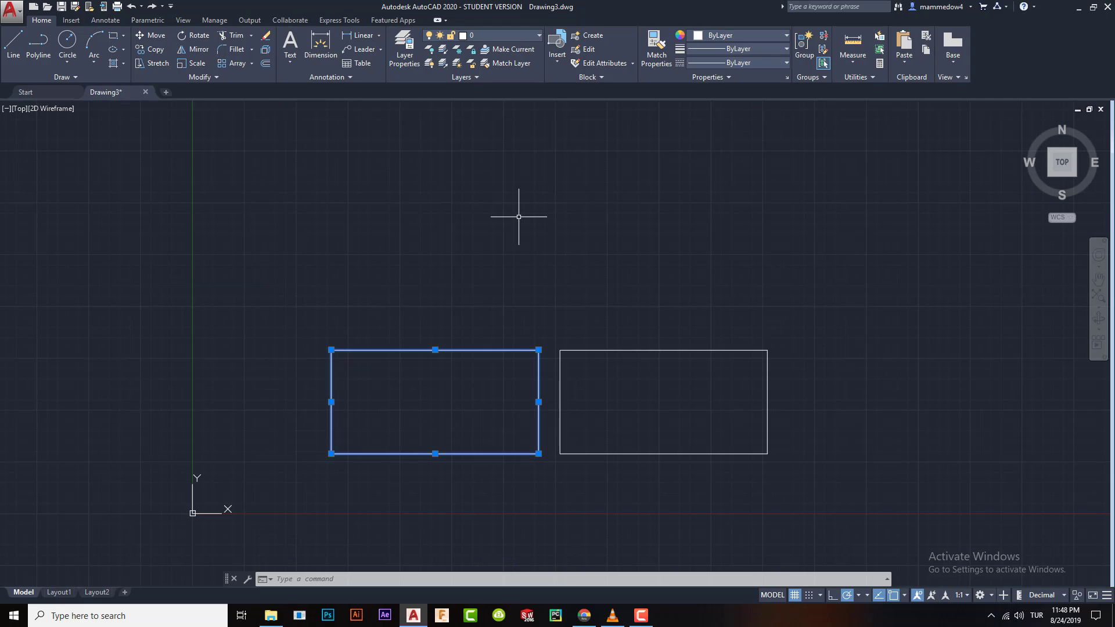
key(j)
key(Return)
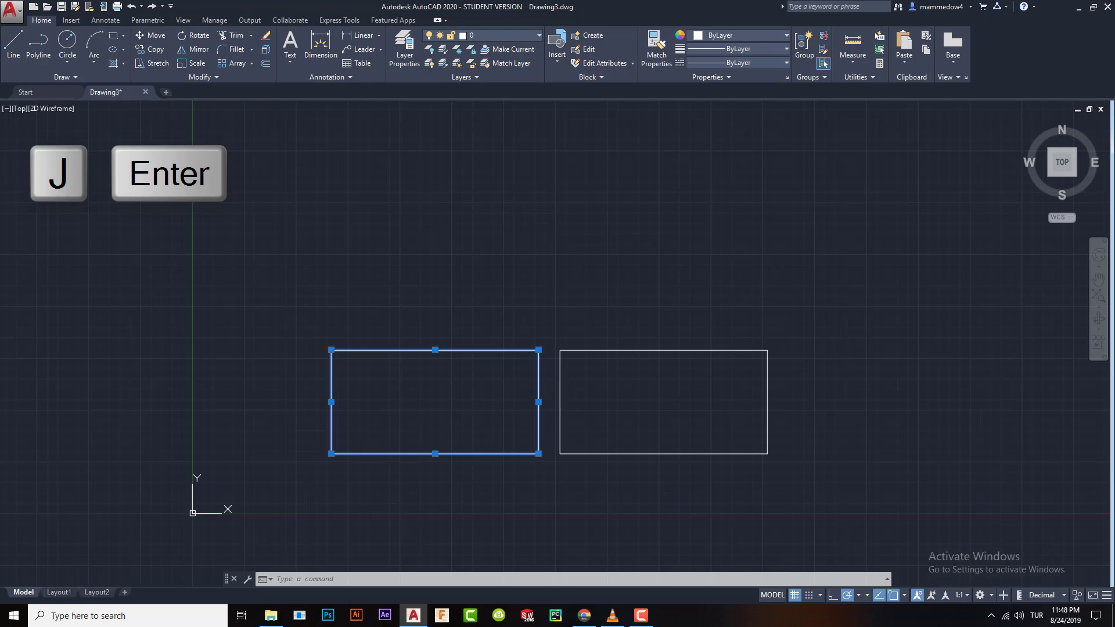
click(478, 351)
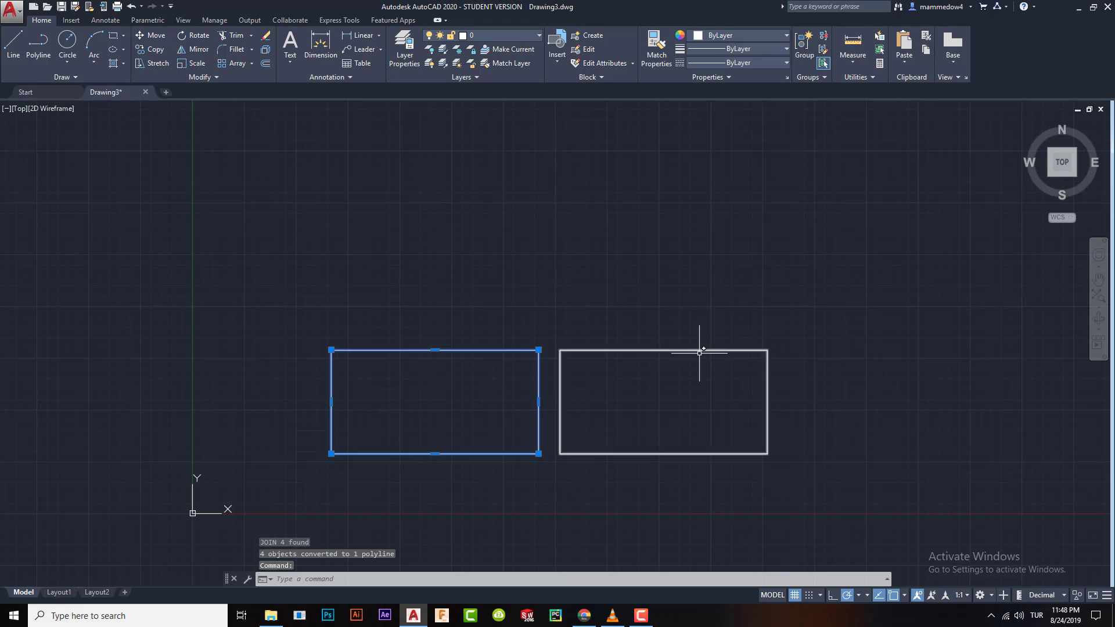
key(ctrl+z)
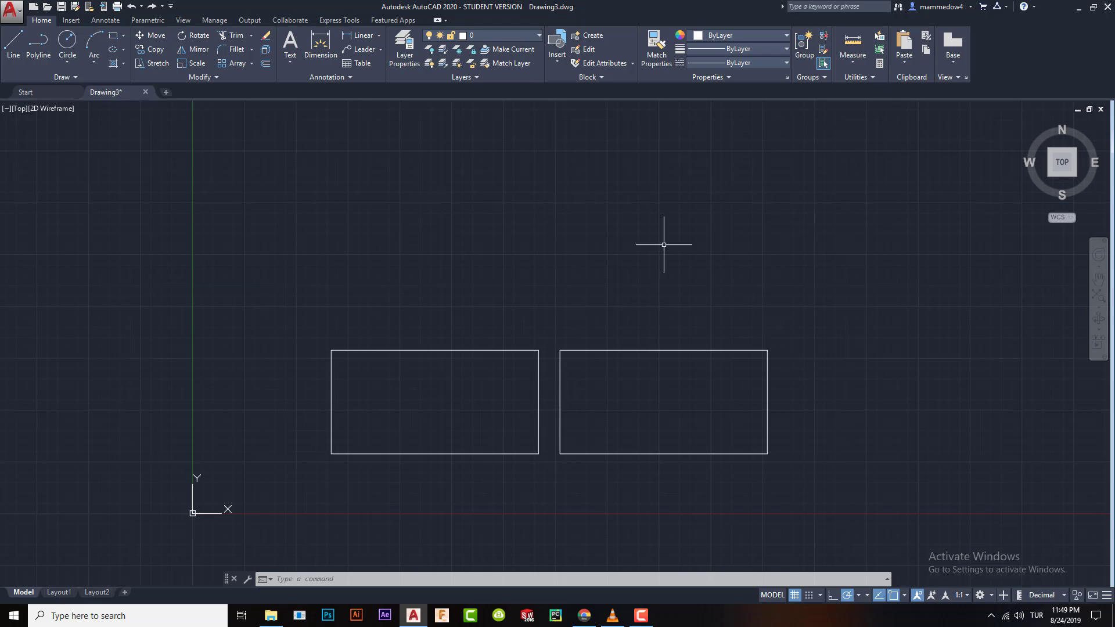
Step: Apply the Conceptual visual style to the drawing and switch to the SW Isometric view
click(184, 19)
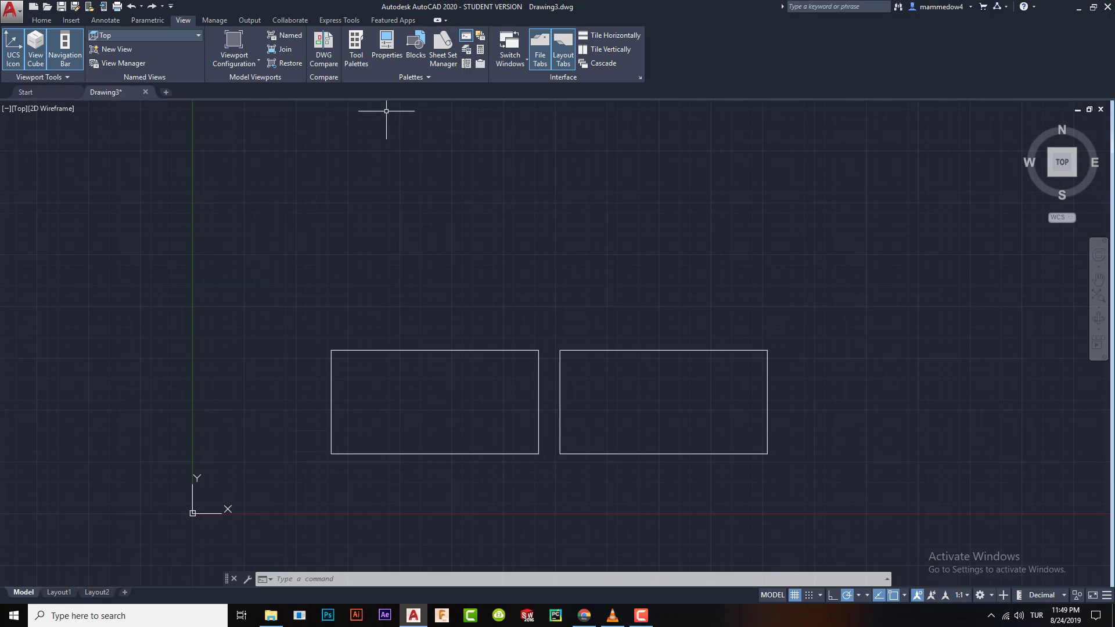
click(419, 76)
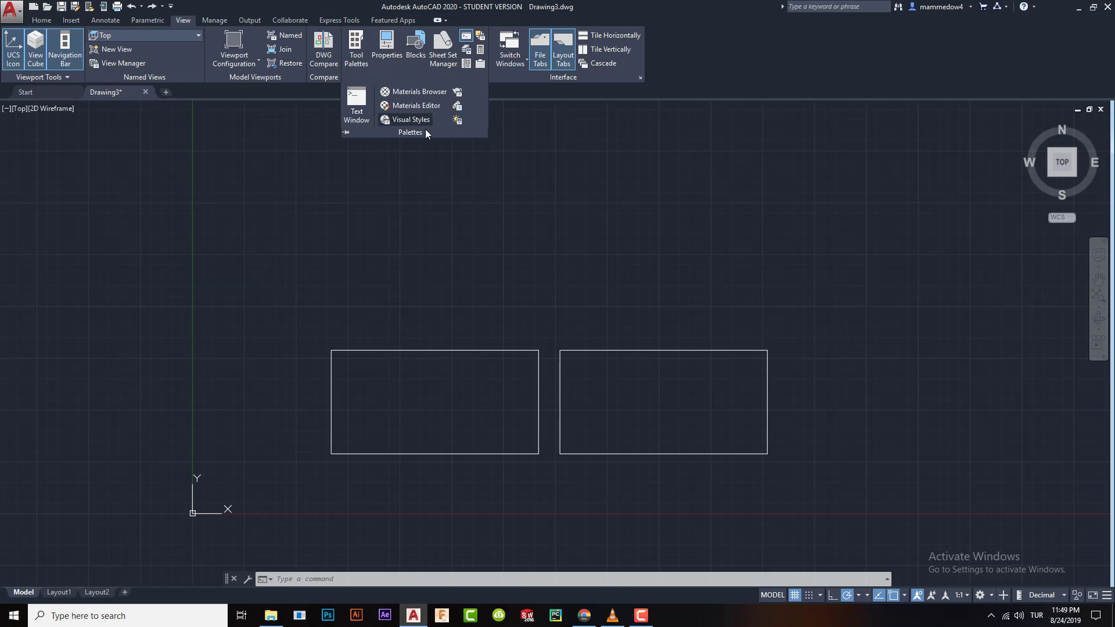
click(407, 119)
click(98, 150)
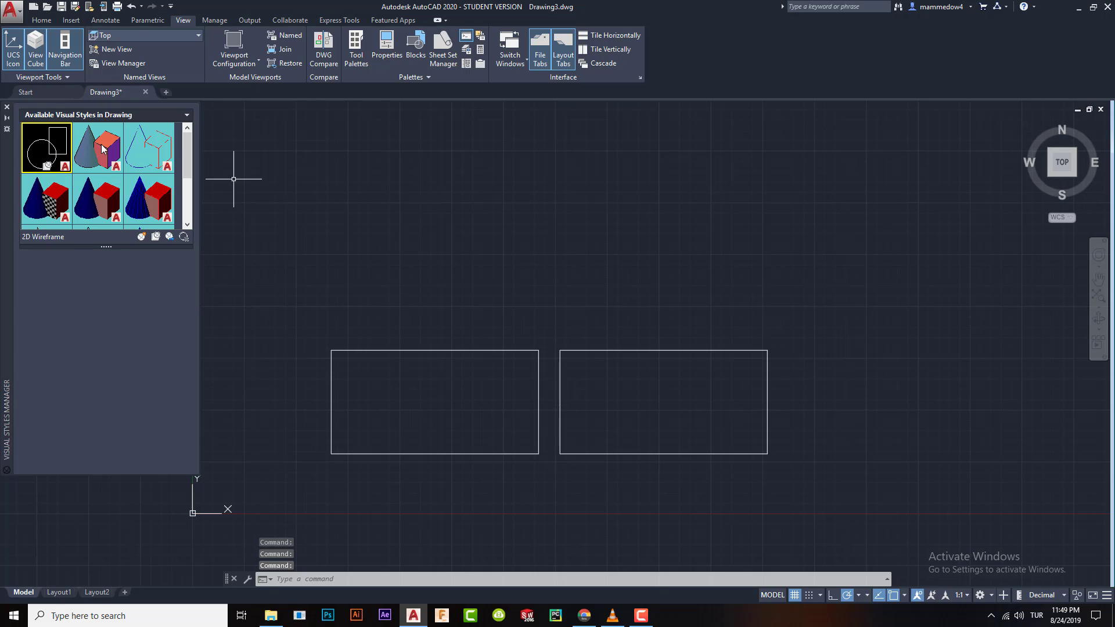
double_click(99, 151)
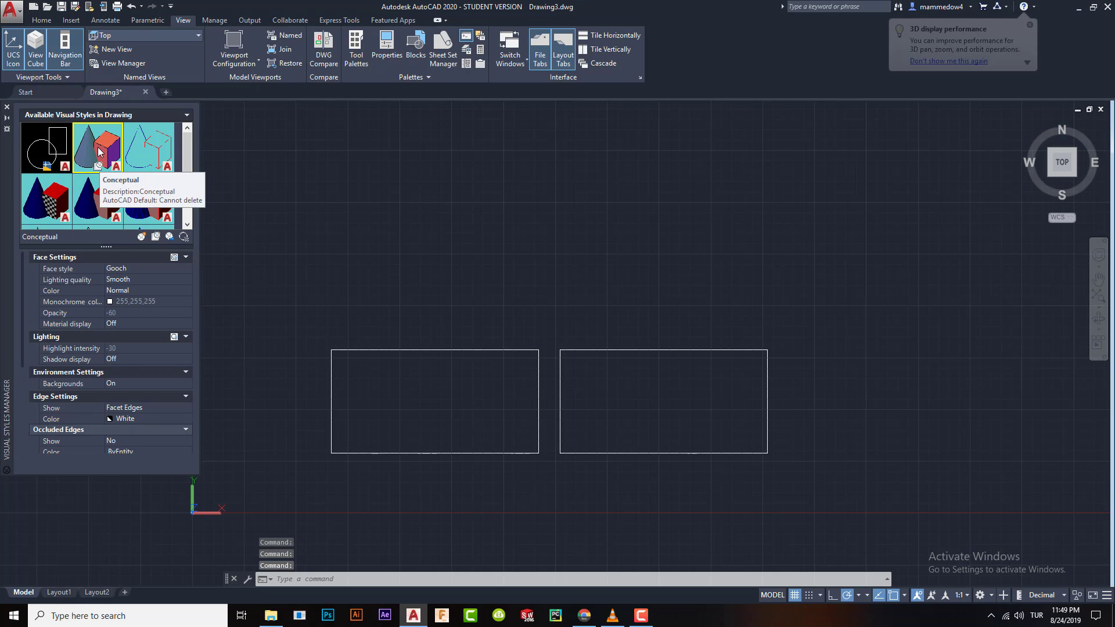
click(7, 107)
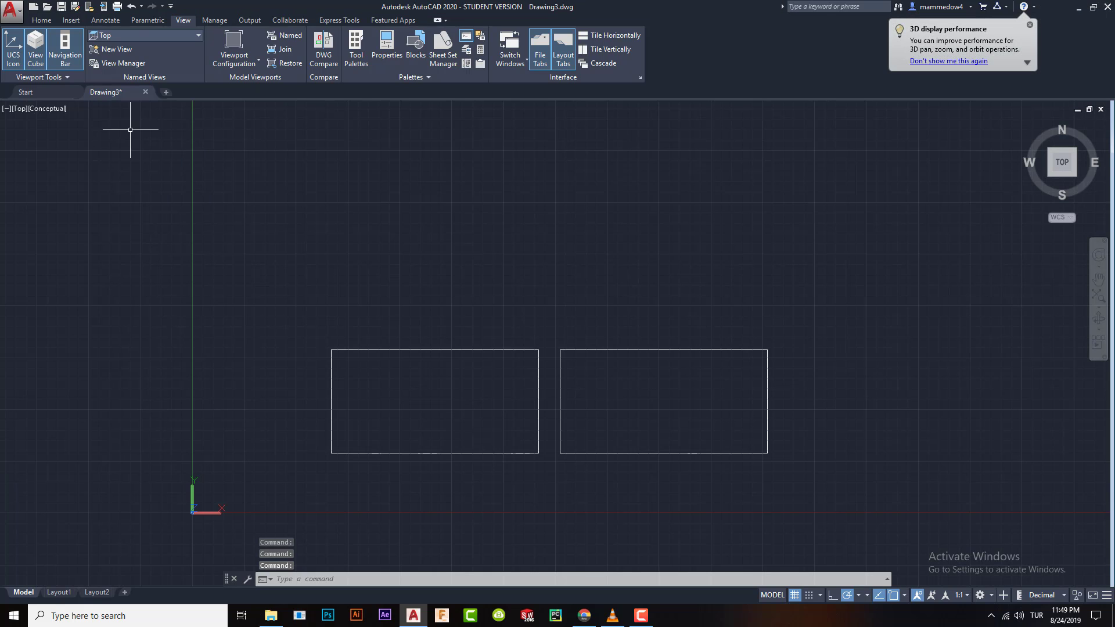
click(1051, 174)
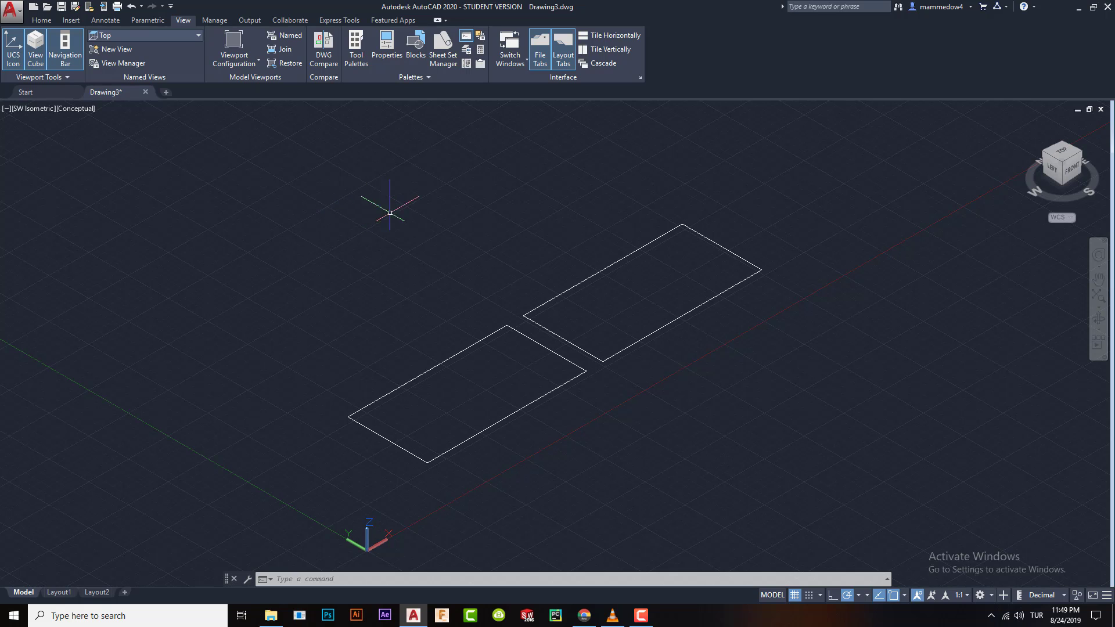
Step: Extrude the right polyline rectangle to a height of 500 units
mouse_move(433, 232)
middle_down()
mouse_move(476, 257)
mouse_move(463, 279)
middle_up()
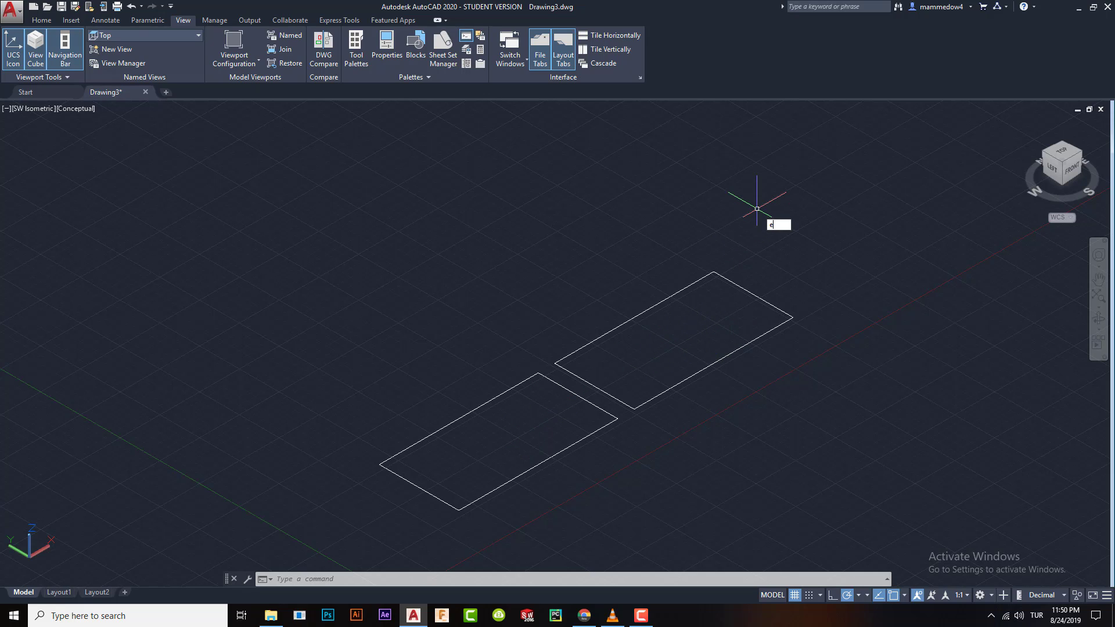
text(t)
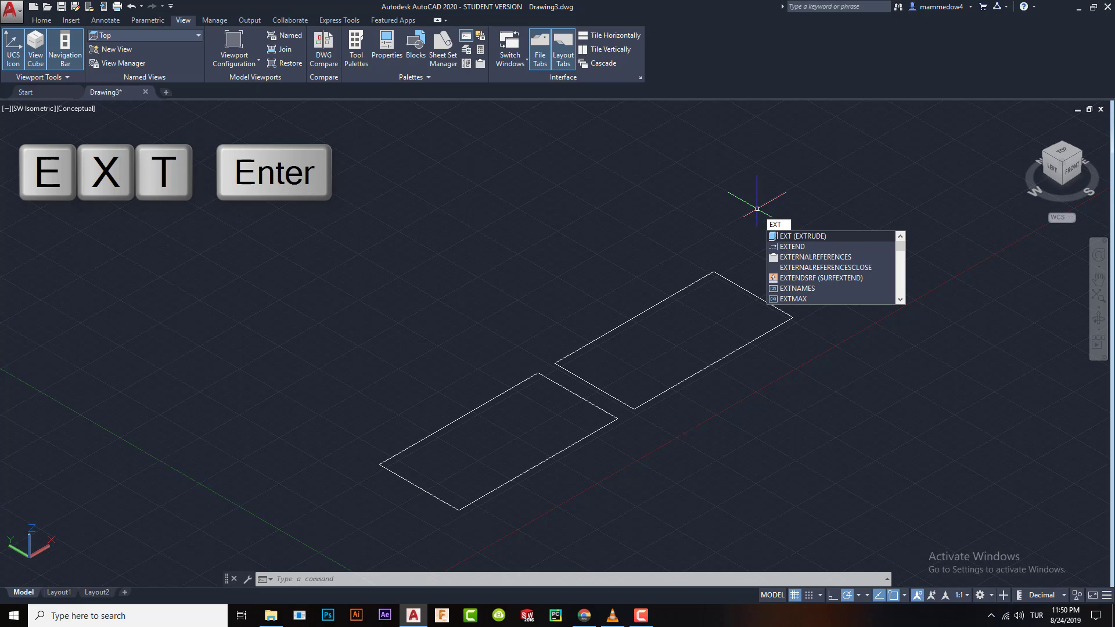
key(Return)
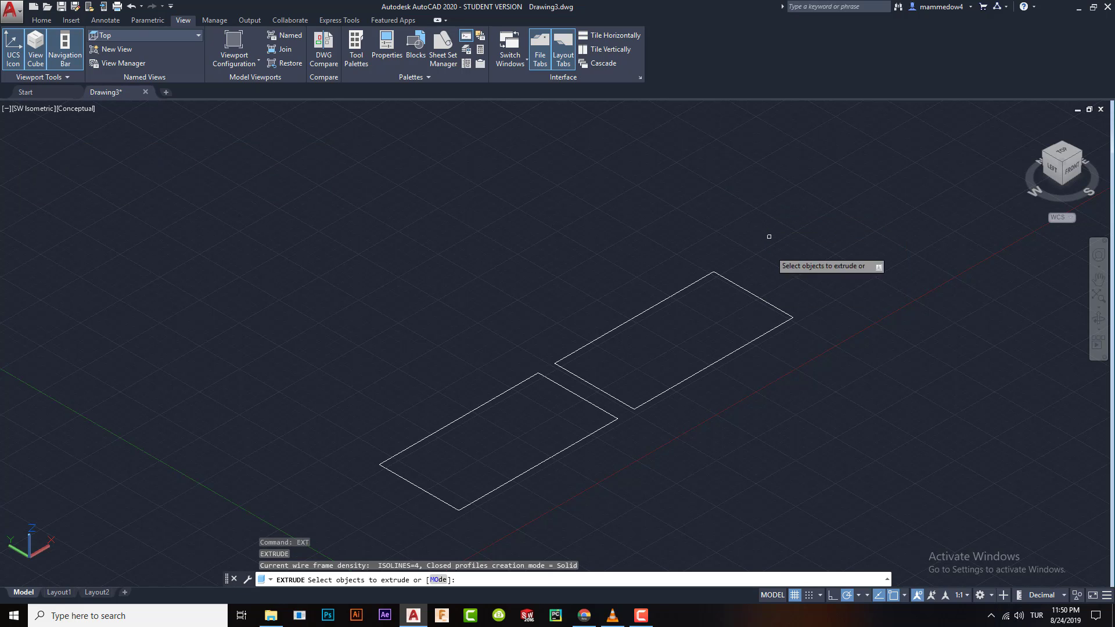
click(762, 337)
key(Return)
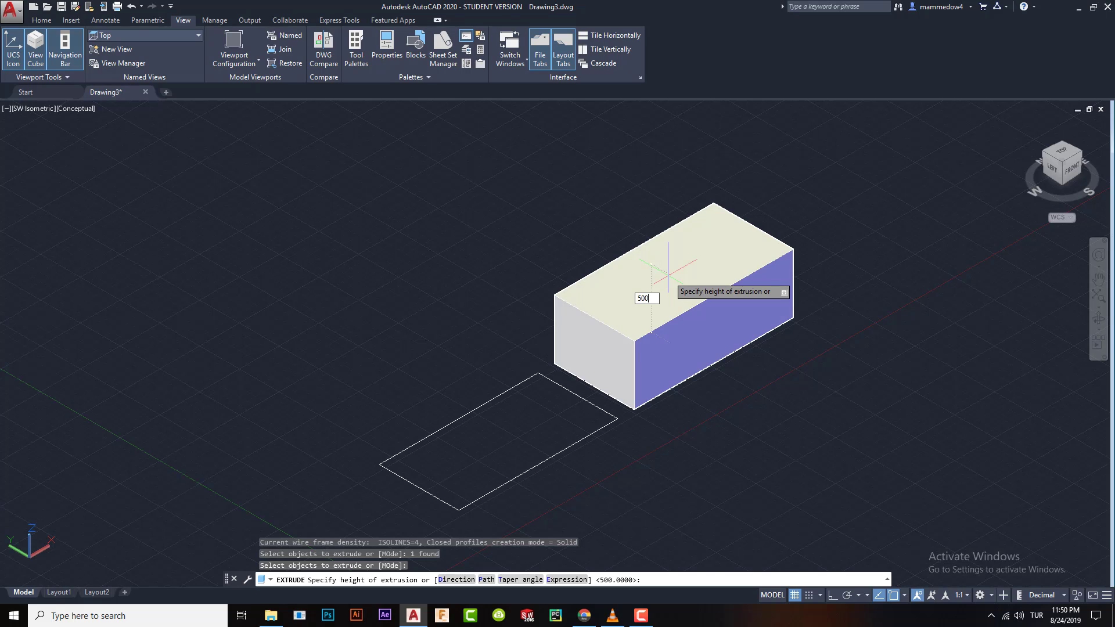
key(Return)
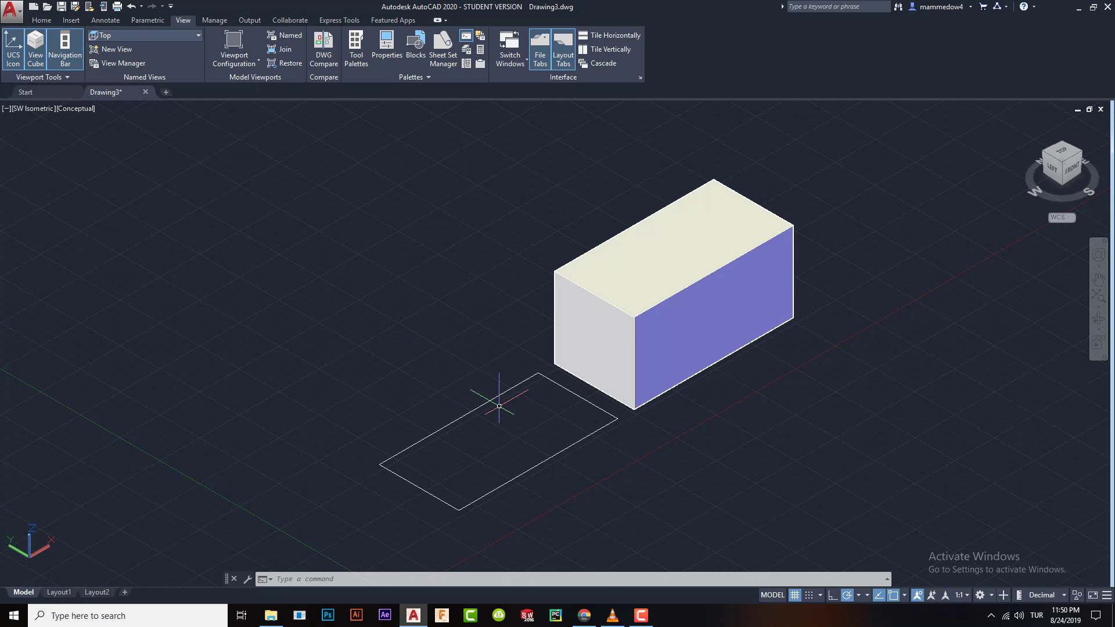
Step: Extrude the left rectangle's four separate lines together to a height of 500 units
text(ext)
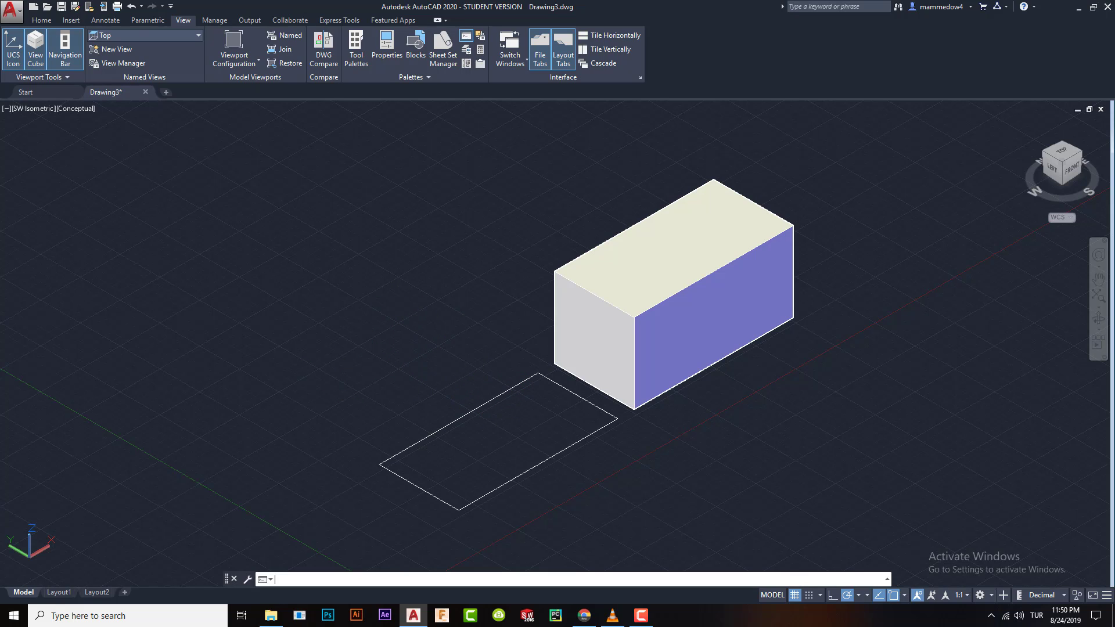
key(Return)
click(495, 397)
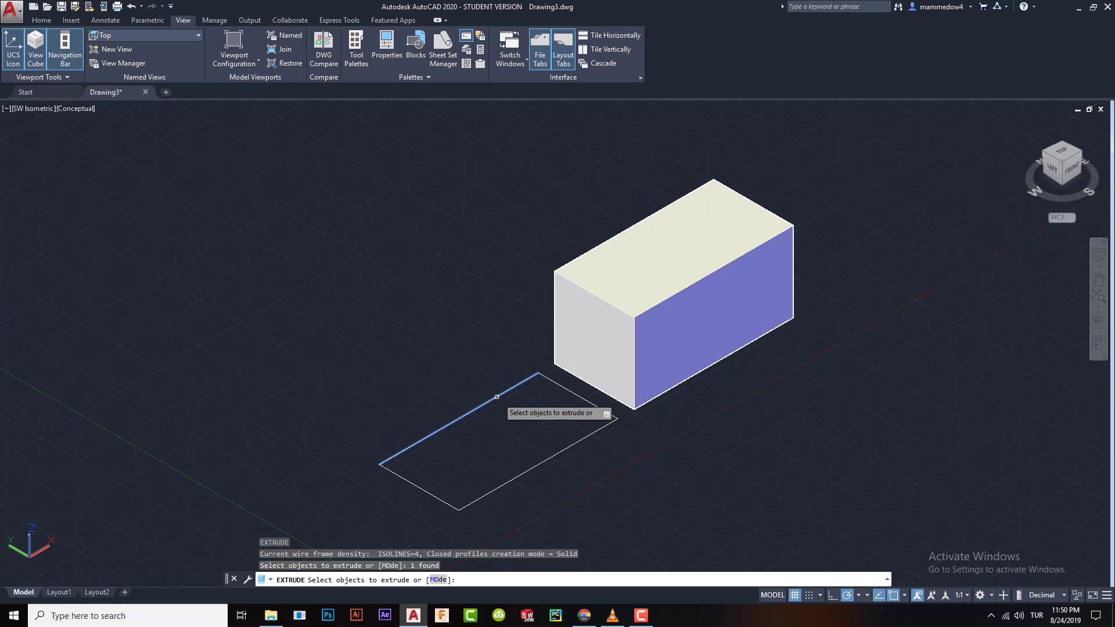
click(577, 394)
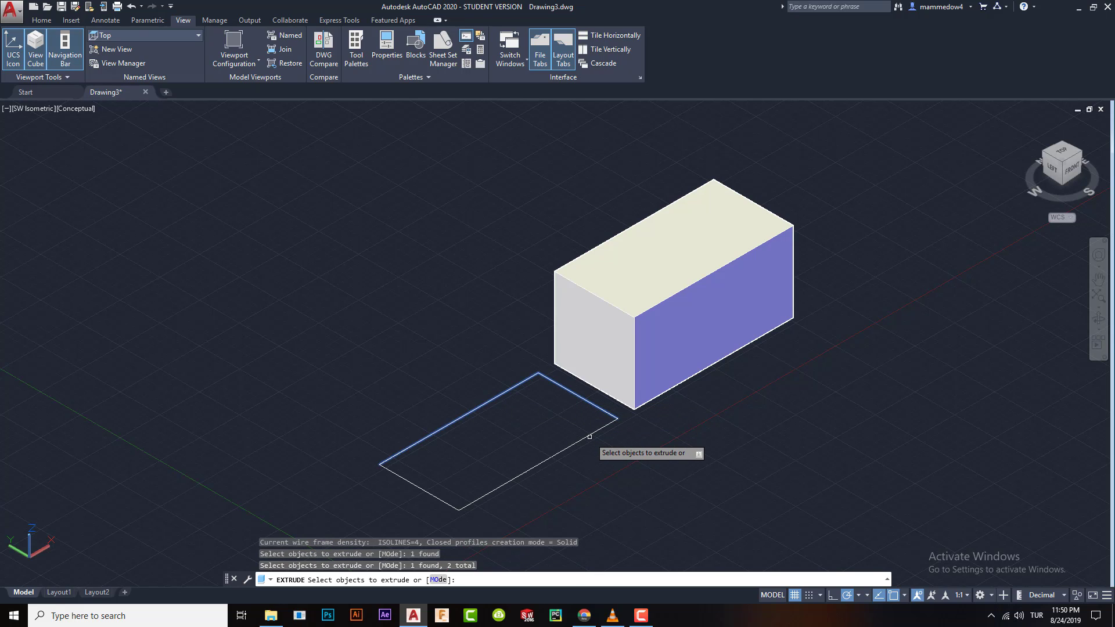
click(588, 435)
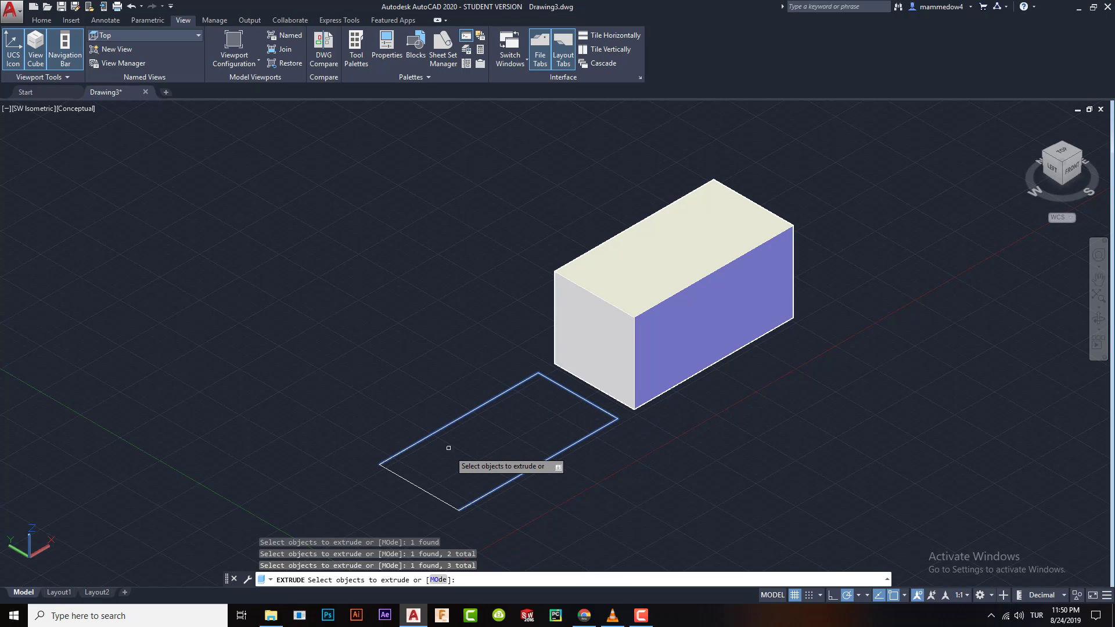
click(426, 492)
key(Return)
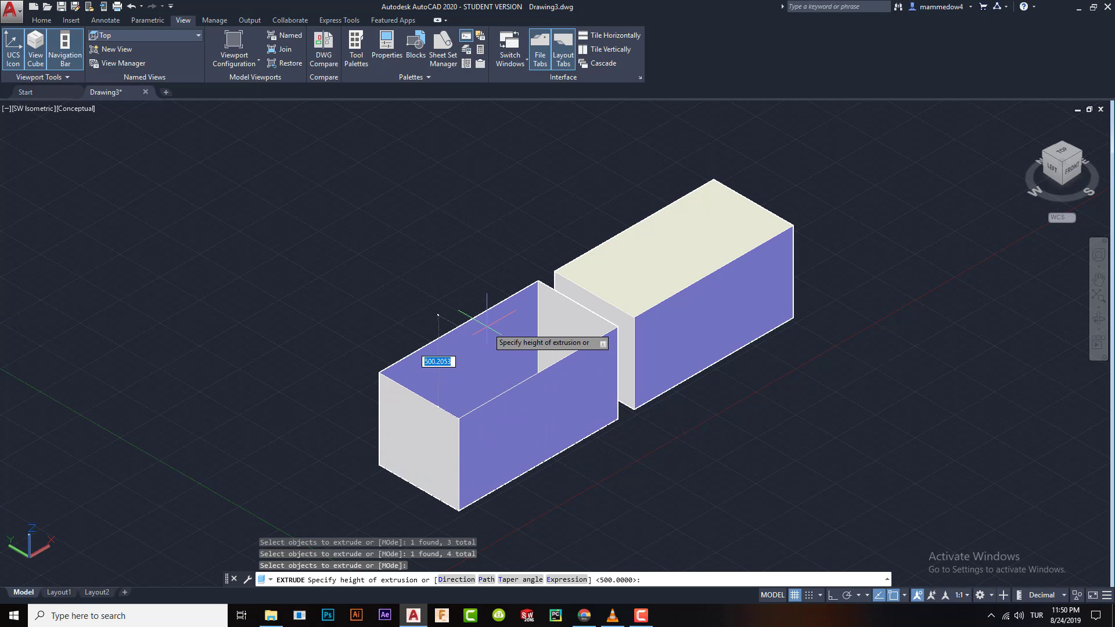
key(Return)
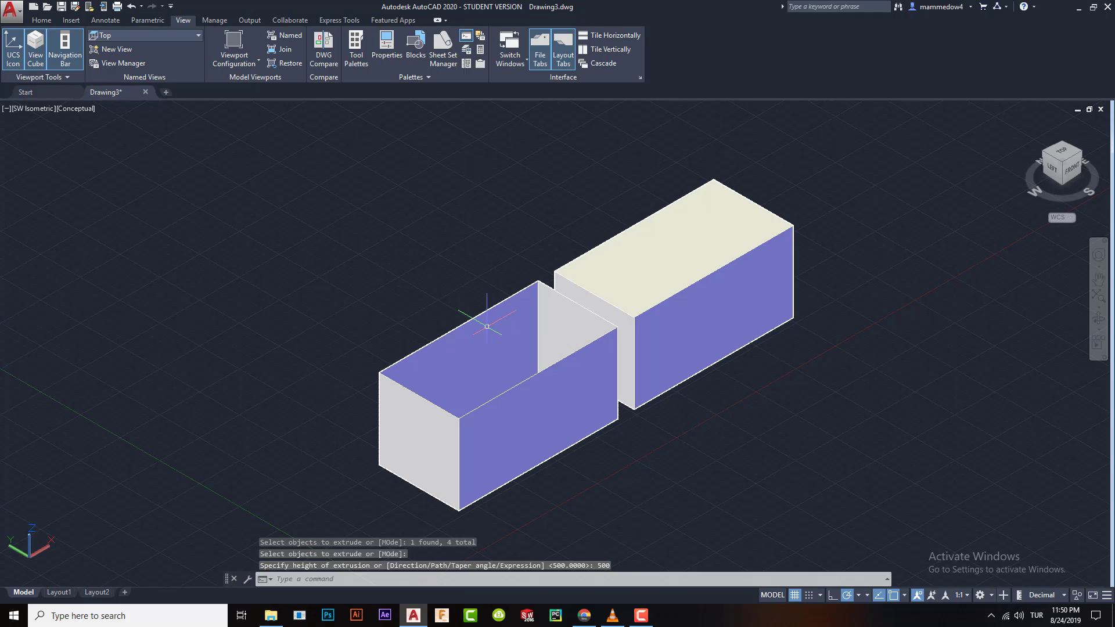
key(Escape)
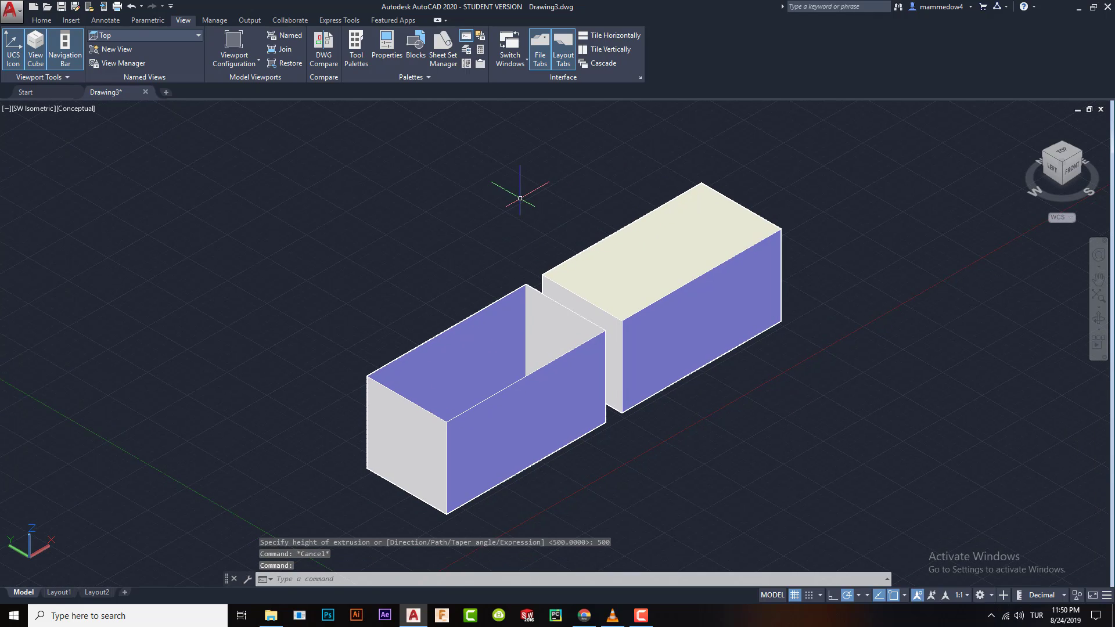
Step: Inspect the open-topped box beside the solid from above, and undo both extrusions
shift+middle_drag(520, 209, 490, 279)
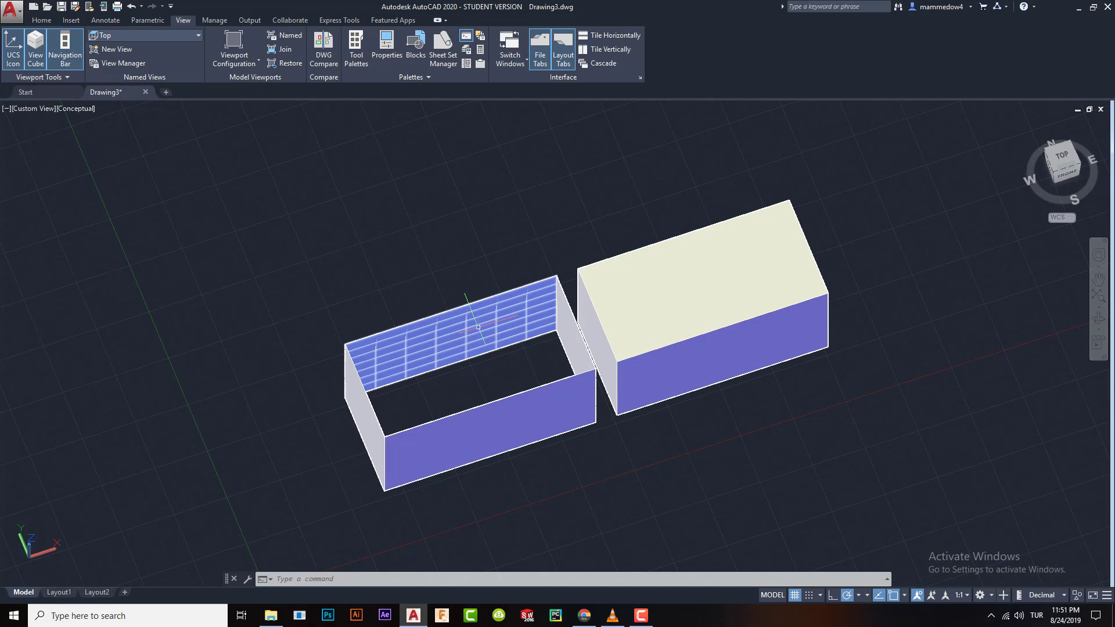
mouse_move(478, 327)
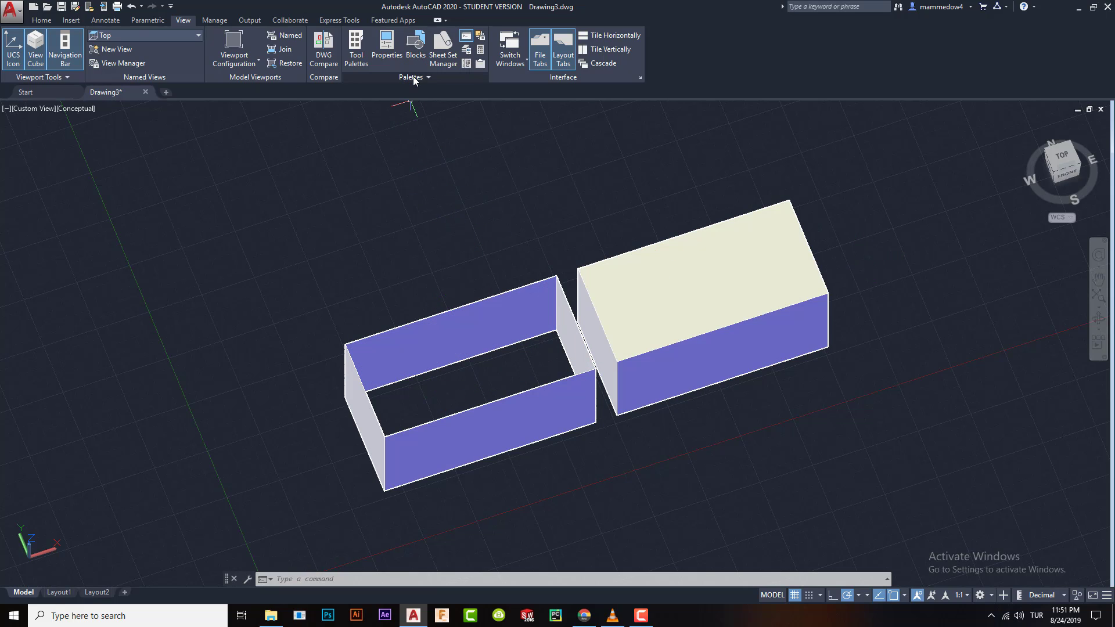
key(ctrl+z)
key(ctrl+z)
key(ctrl+z)
key(ctrl+z)
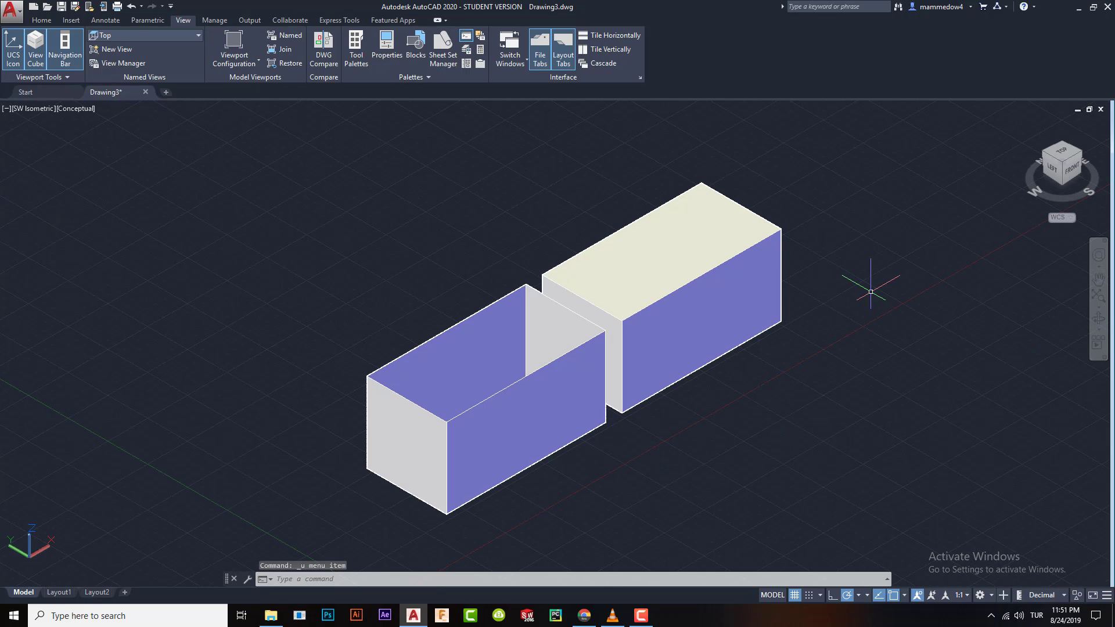
key(ctrl+z)
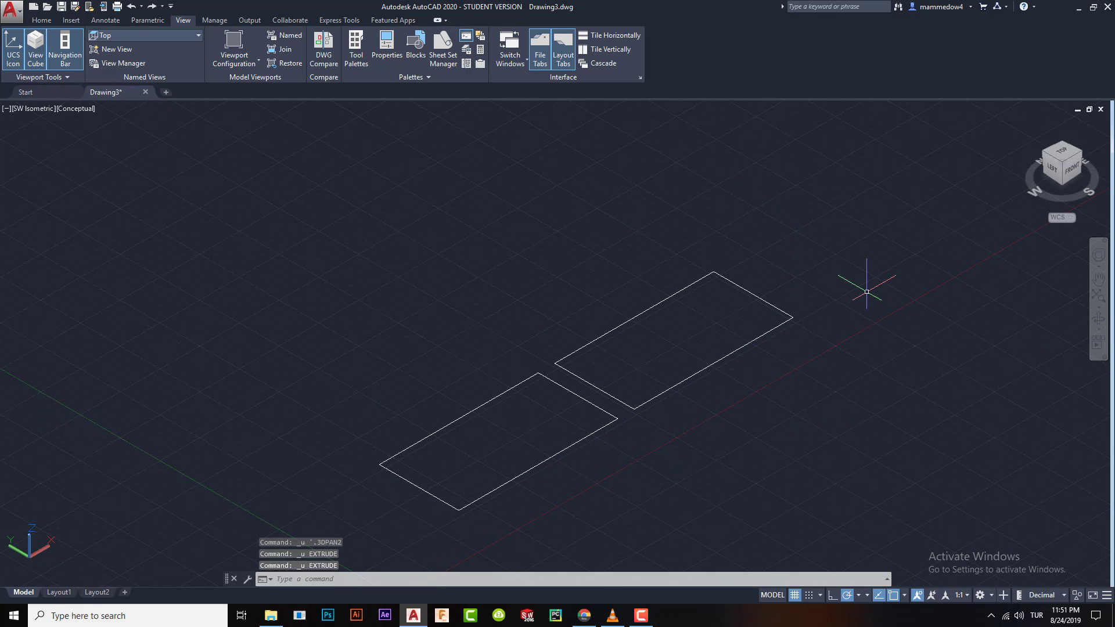
Step: Set the visual style to 2D Wireframe and close the visual styles manager
click(429, 77)
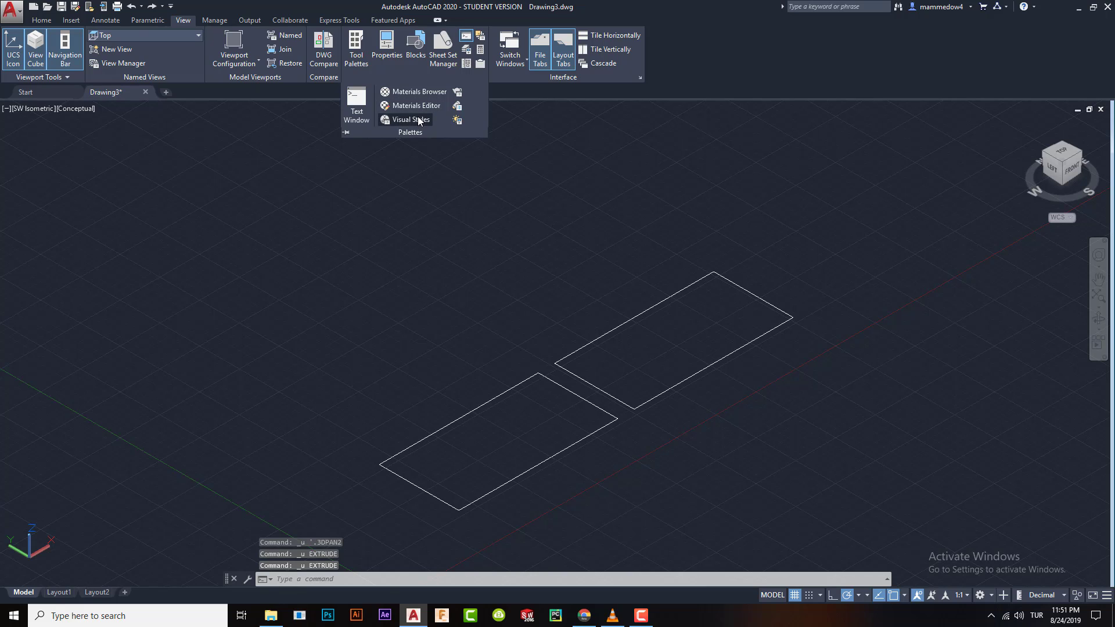
click(417, 117)
double_click(45, 145)
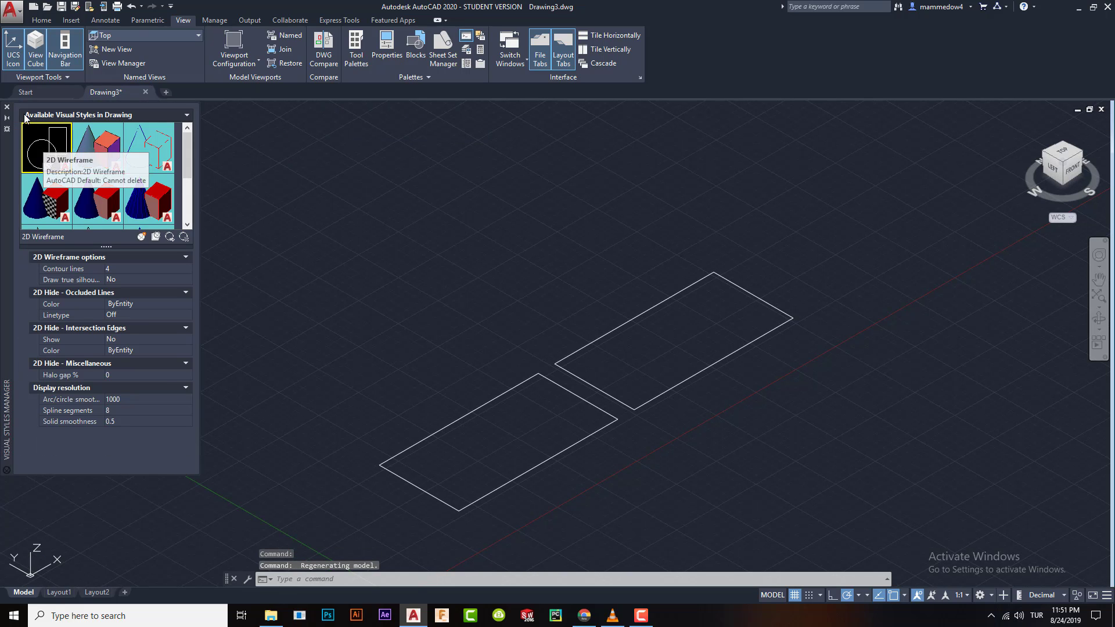
click(8, 108)
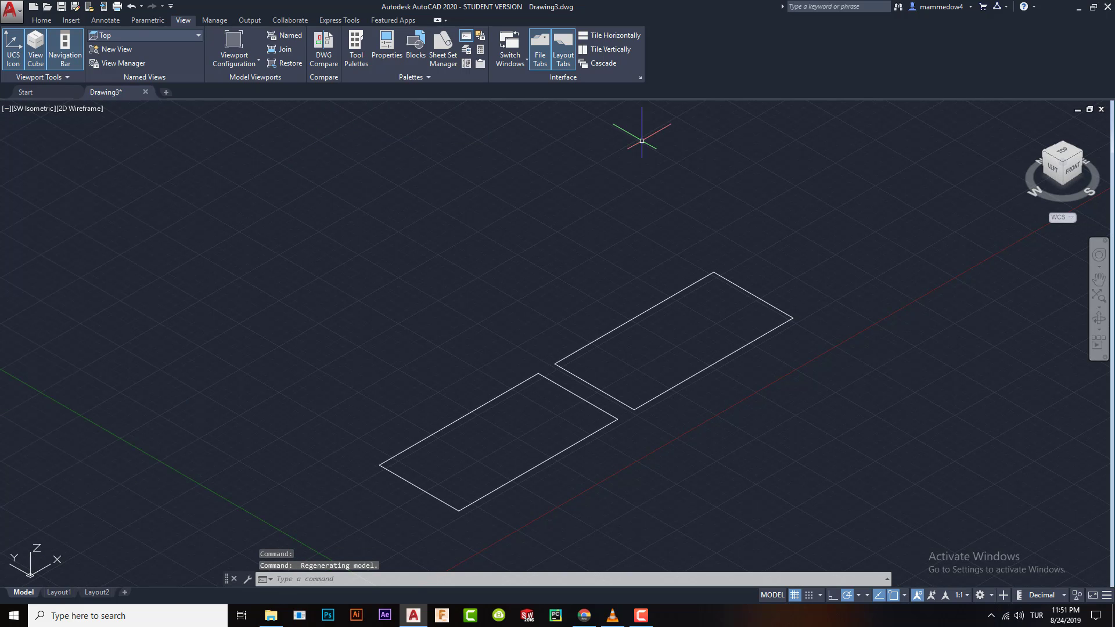
Step: Return the drawing to the Top view, keeping the WCS coordinate system
click(1064, 218)
click(1071, 213)
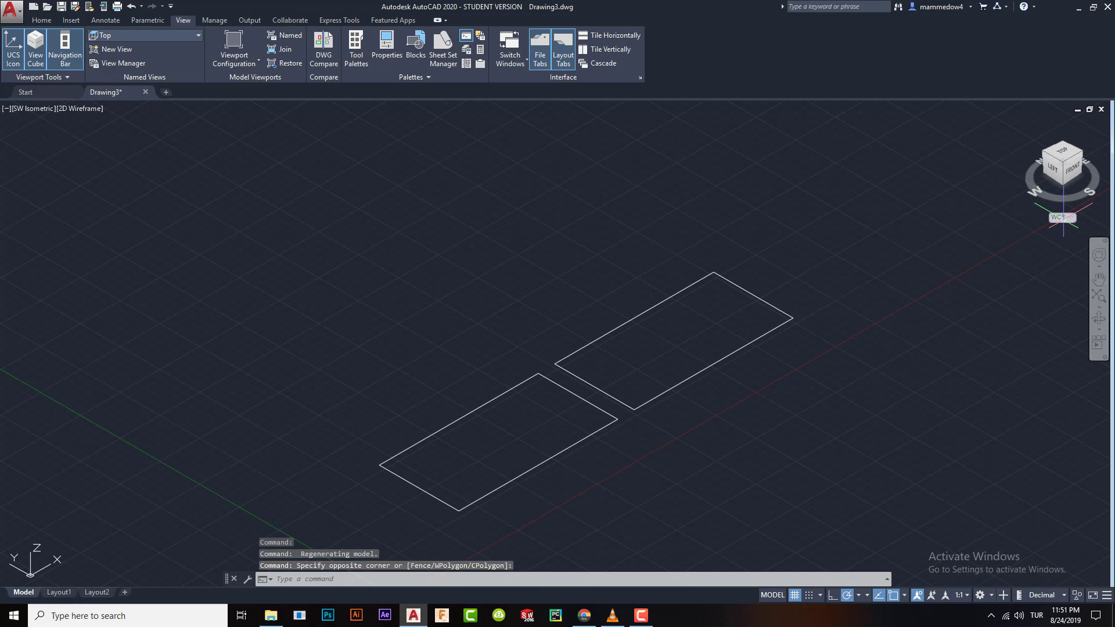
click(1062, 152)
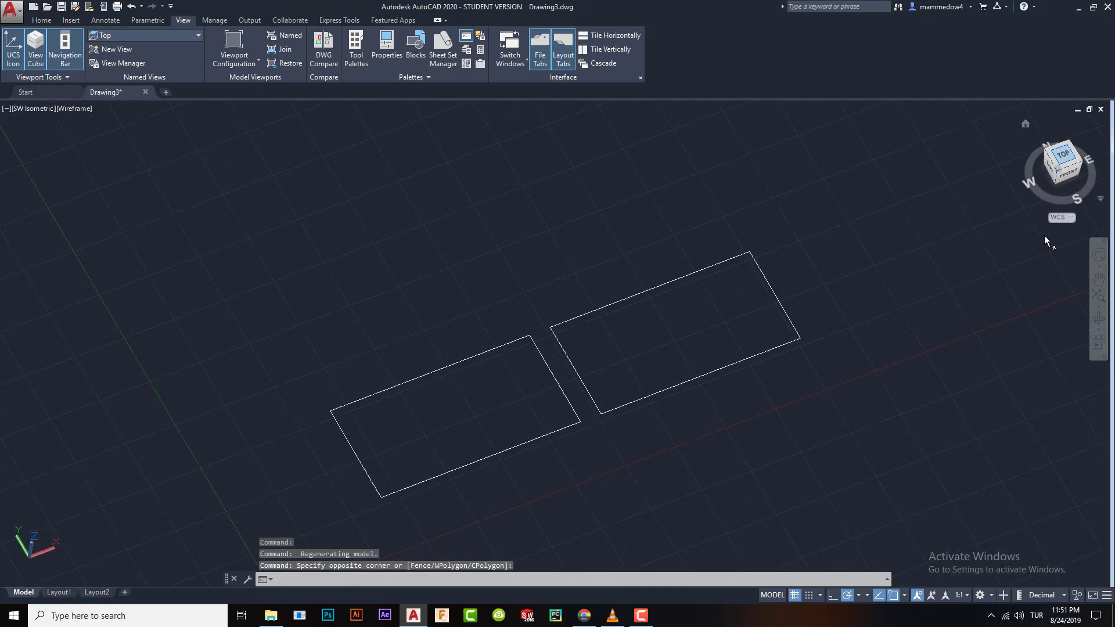
click(1068, 217)
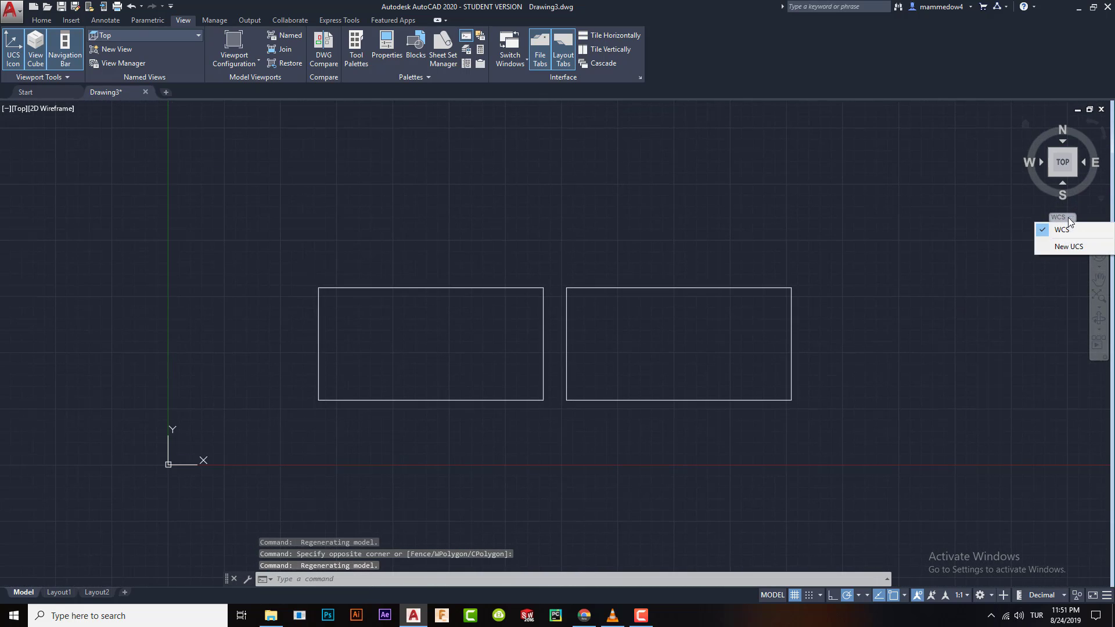
click(935, 185)
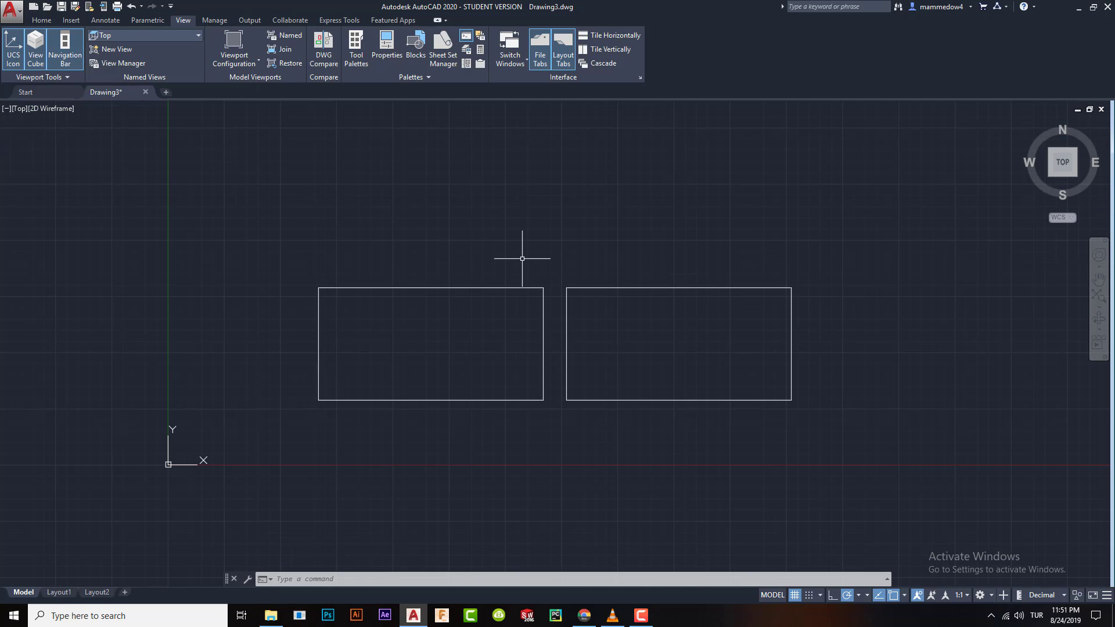
key(Escape)
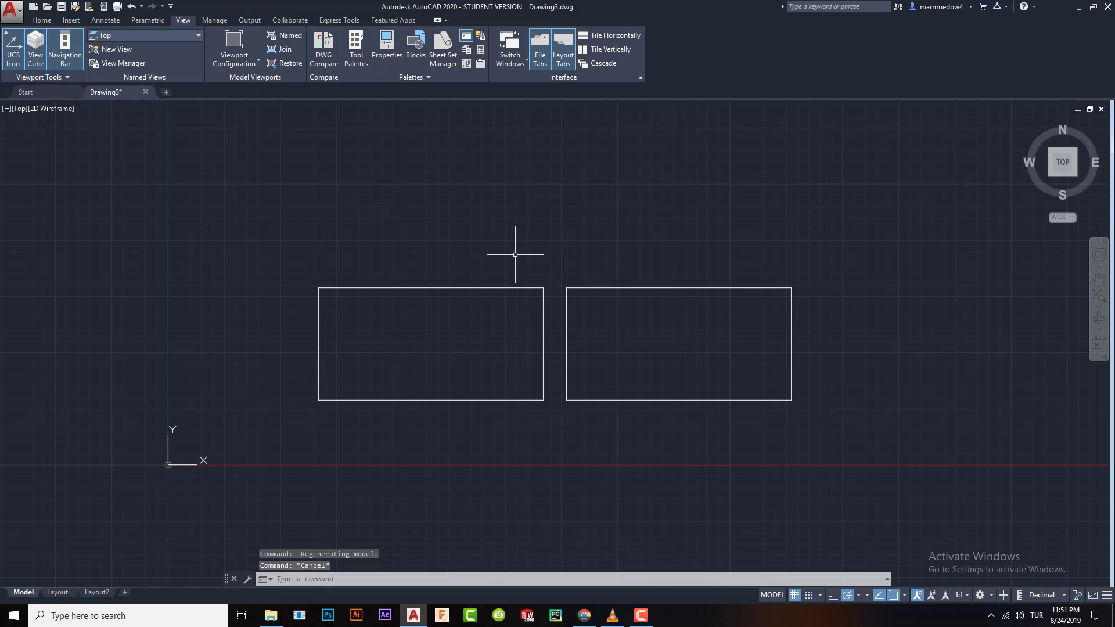
key(Escape)
Step: Show the Boundary Creation dialog with the BO command and close it without creating a boundary
click(41, 19)
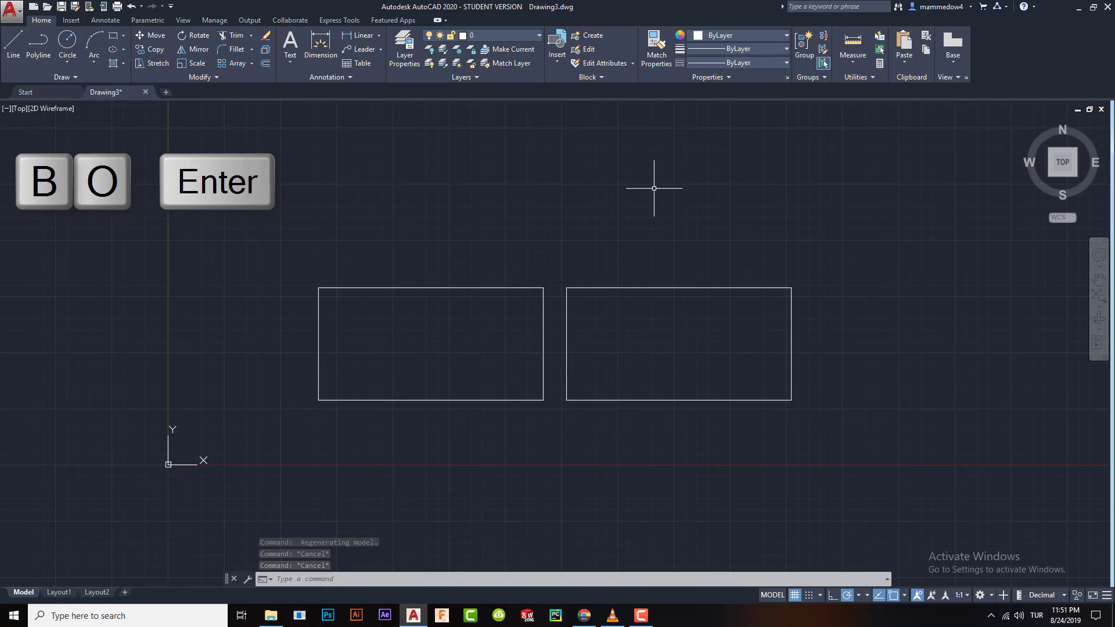
text(BO)
key(Return)
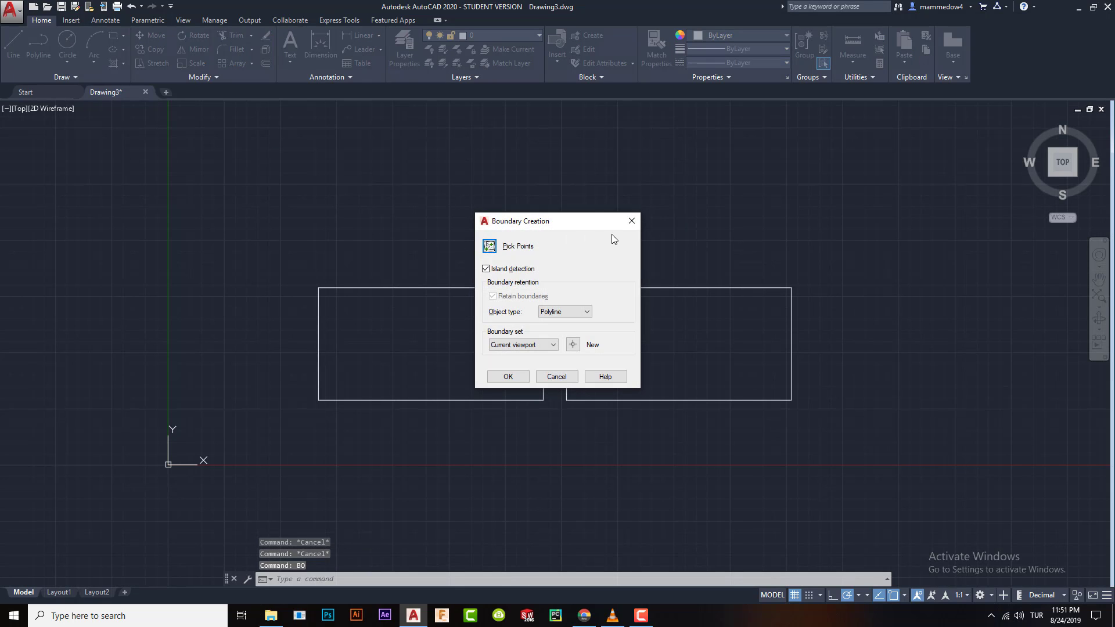
click(631, 221)
Step: Erase both rectangles from the drawing
click(263, 174)
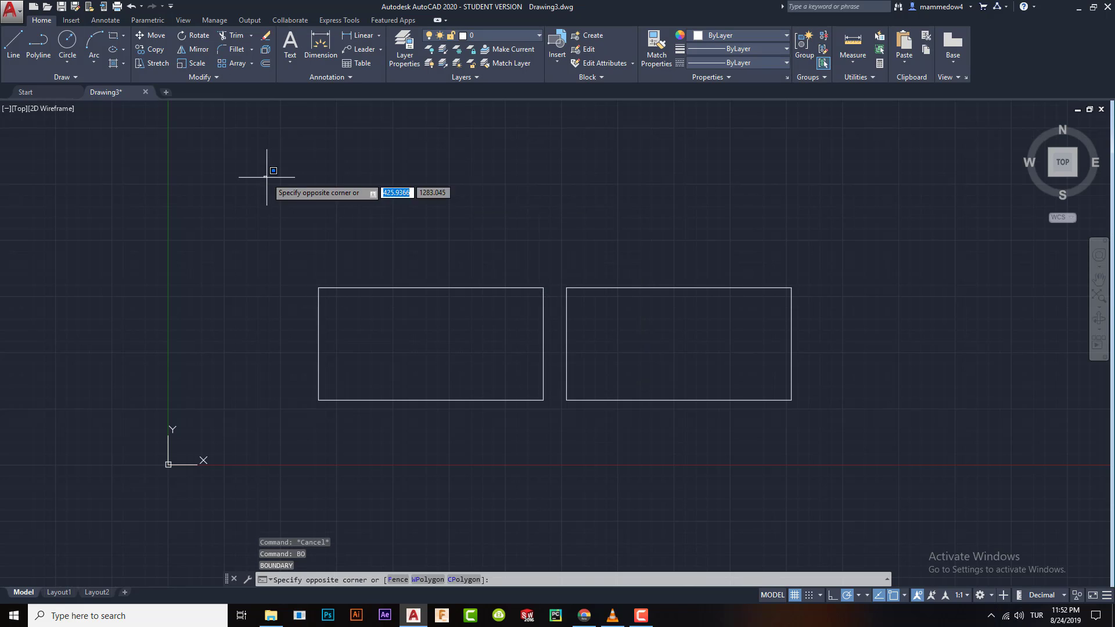
click(931, 454)
key(Delete)
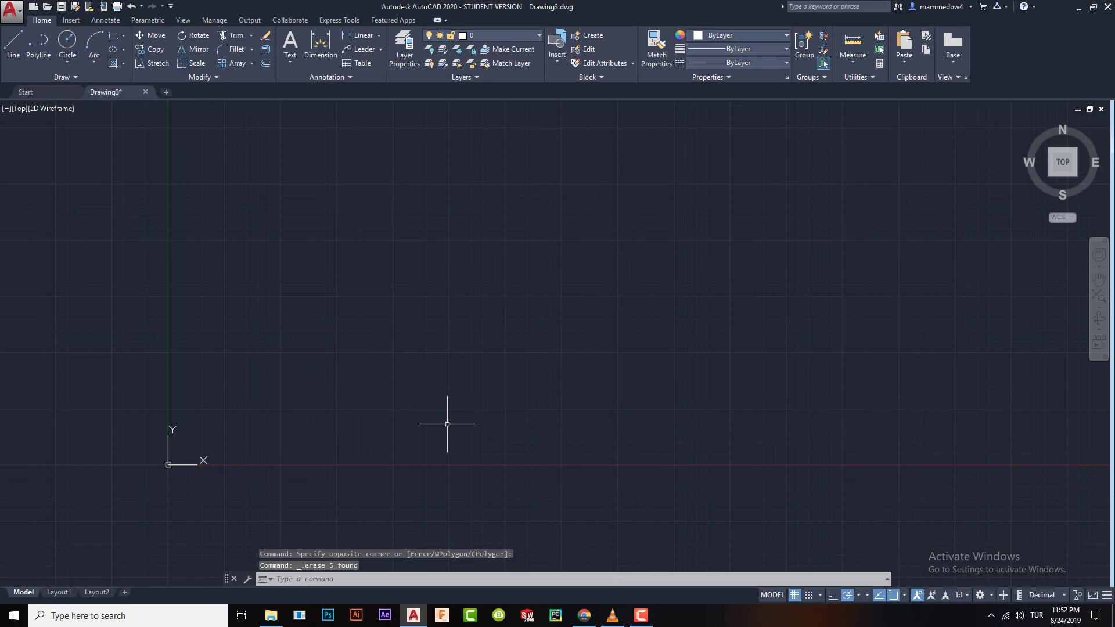
Step: Draw a tall narrow rectangle and a long horizontal rectangle that overlaps its right edge near the upper end
click(113, 36)
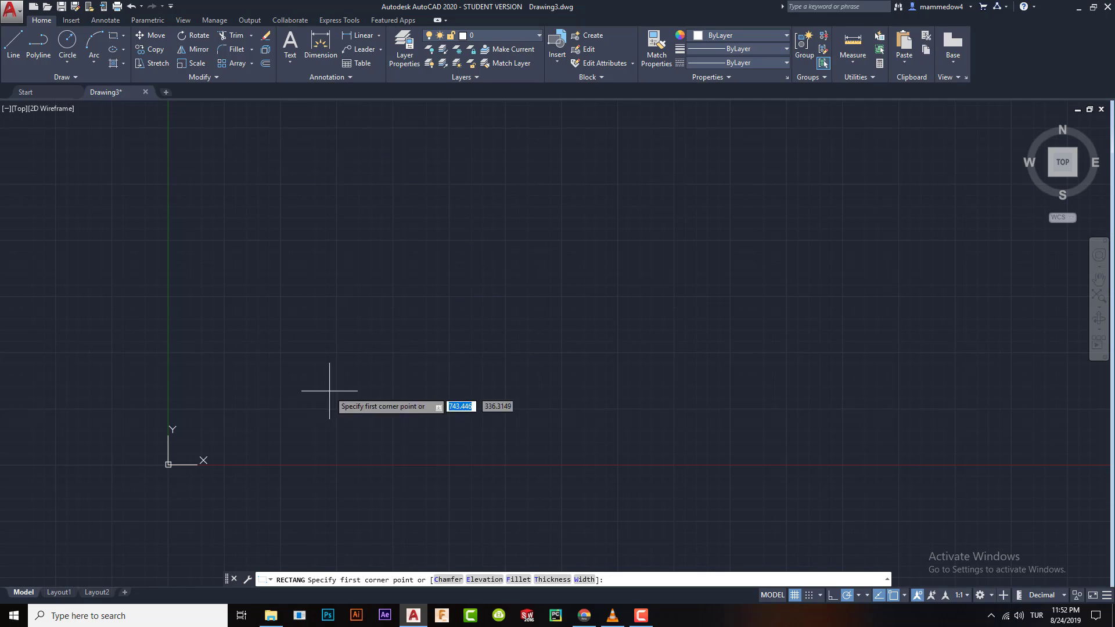
click(332, 416)
click(391, 110)
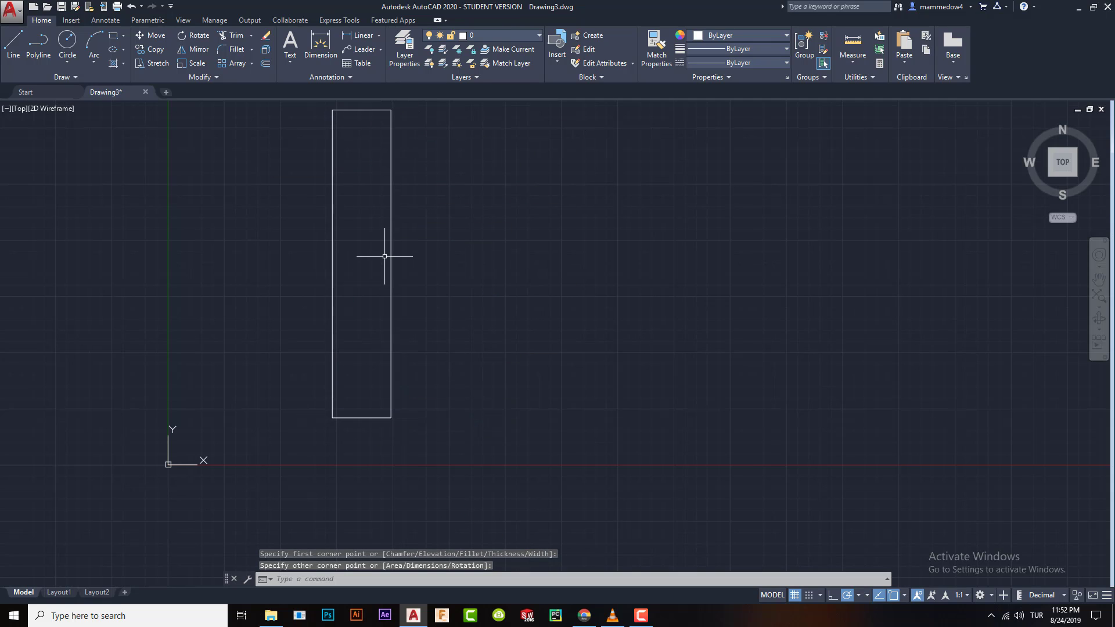
key(Return)
click(376, 167)
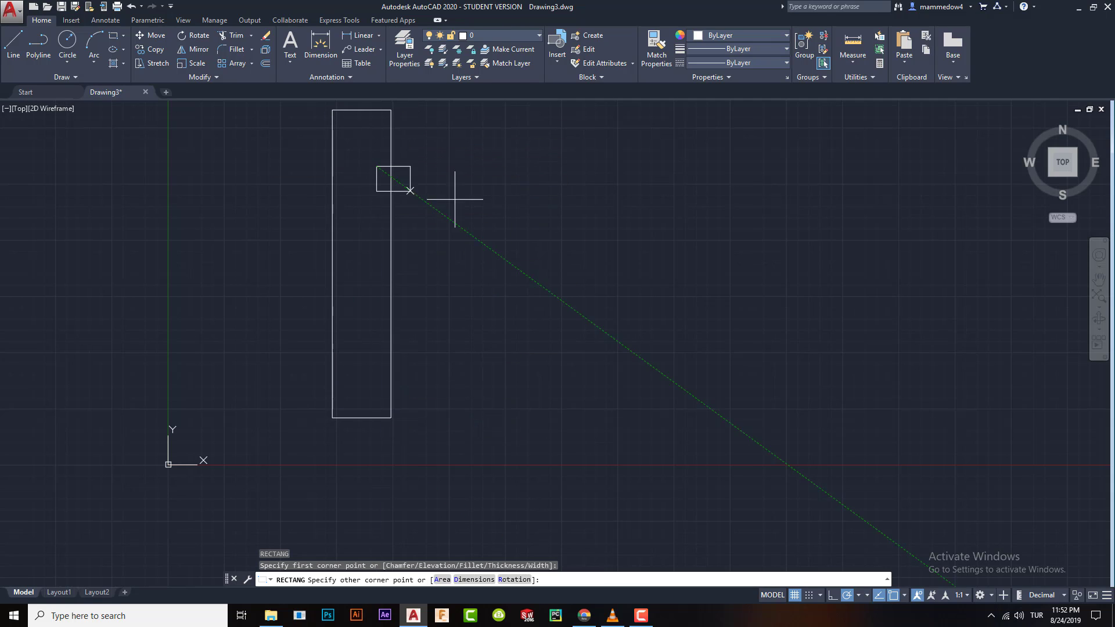
click(640, 226)
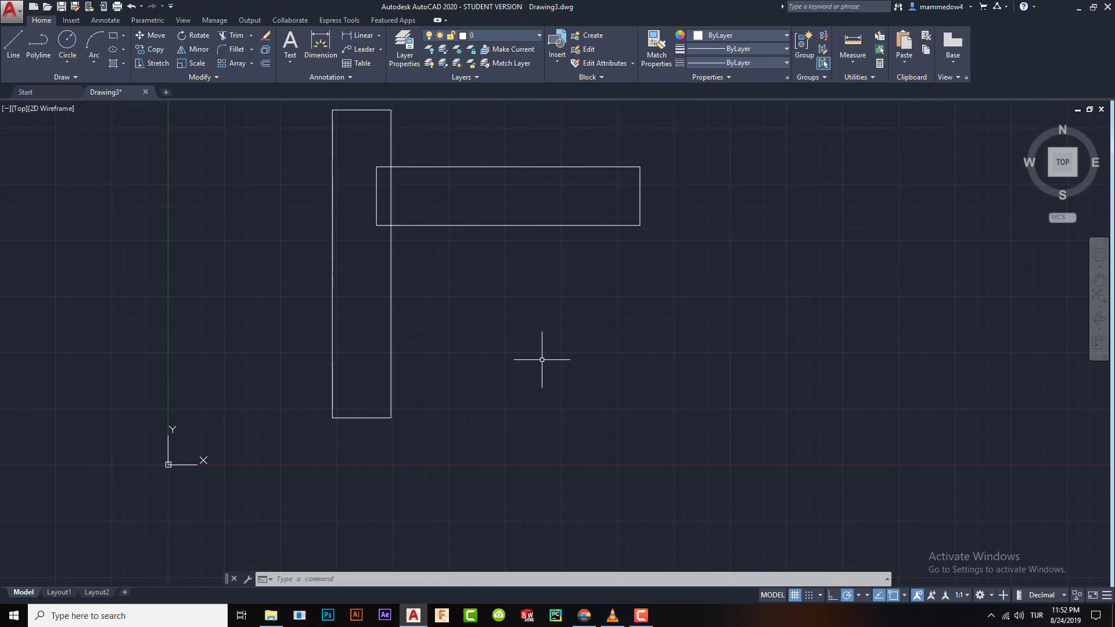
Step: Trim the edges inside the overlap of the two rectangles, leaving only the outer outline of the combined shape
key(Return)
key(Return)
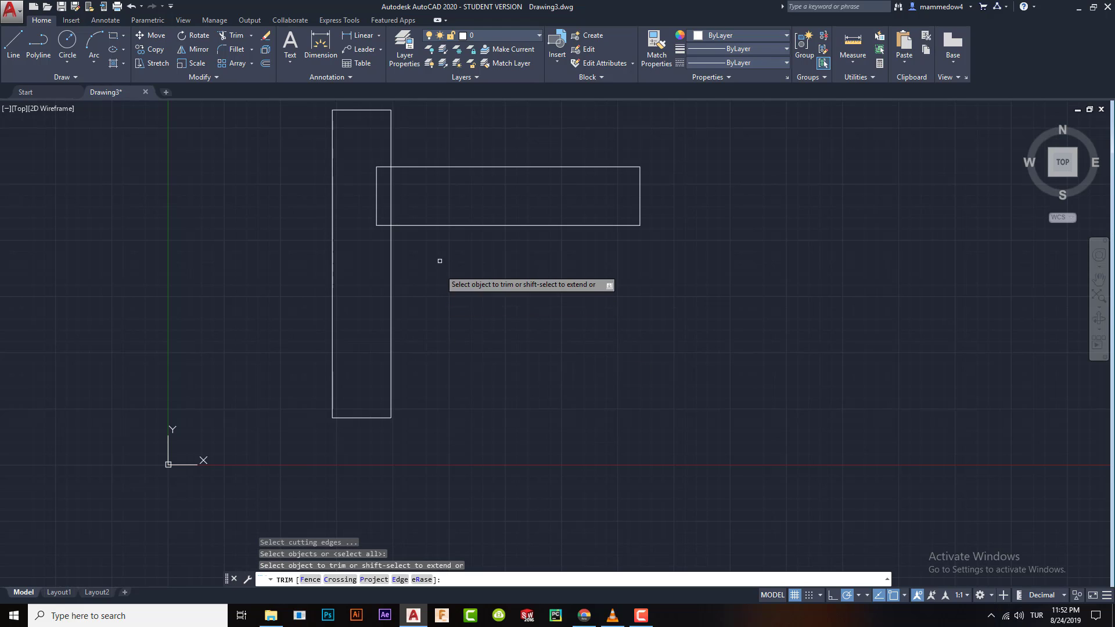
click(393, 197)
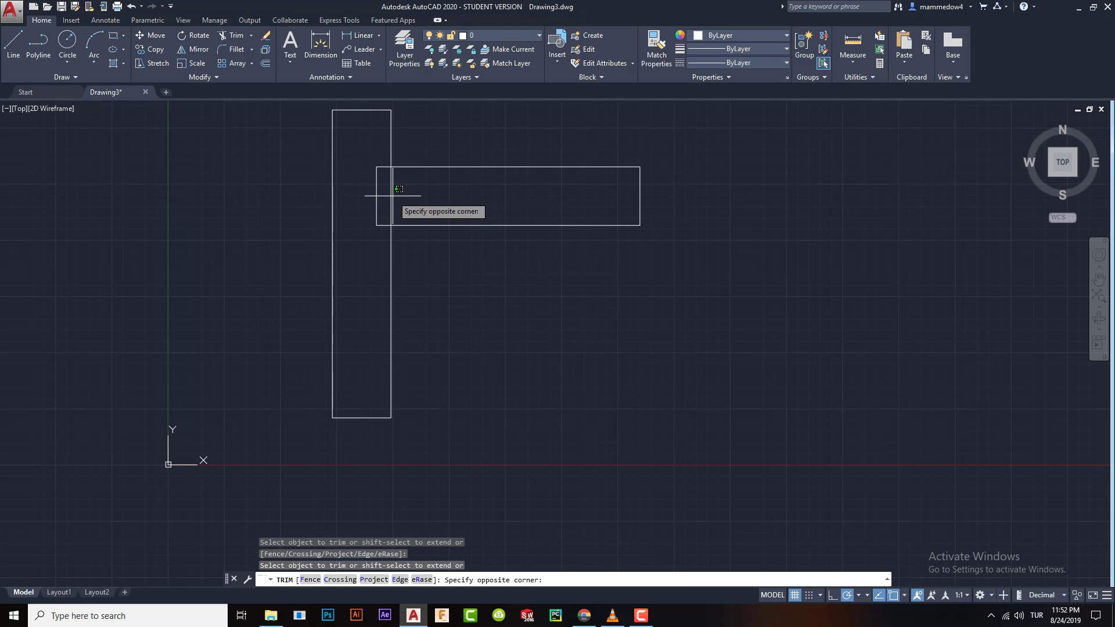
click(390, 195)
click(377, 194)
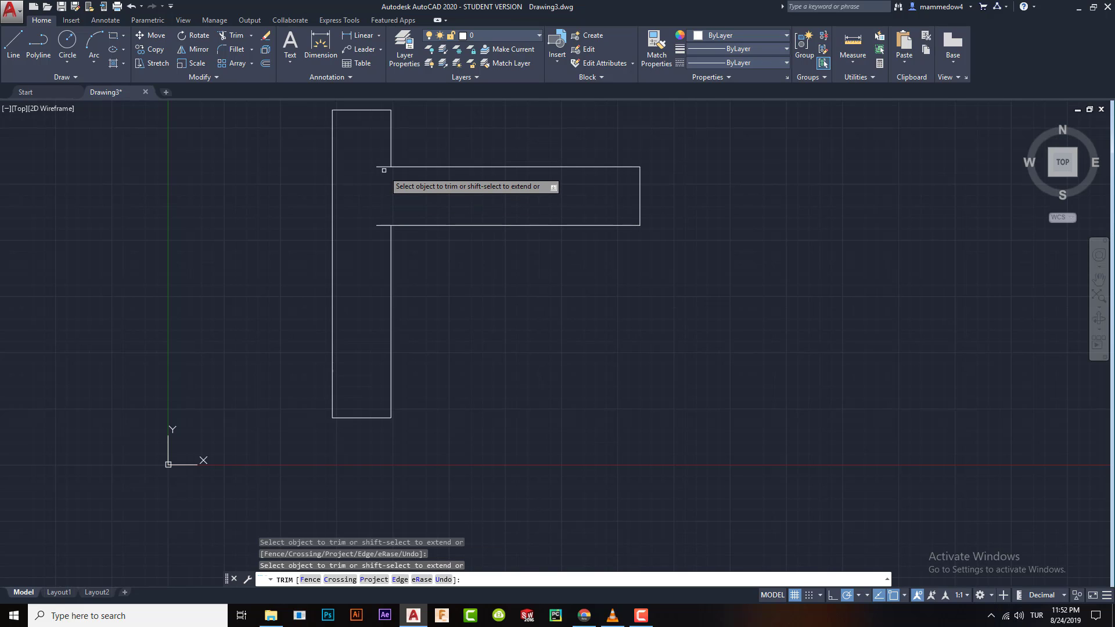
click(383, 168)
click(380, 225)
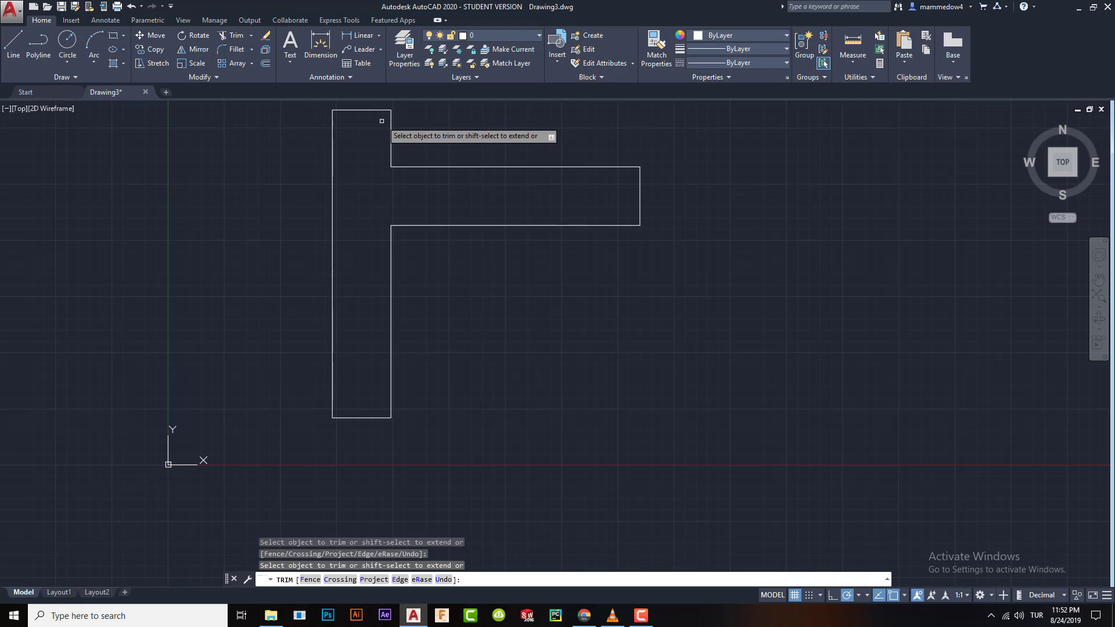
key(Escape)
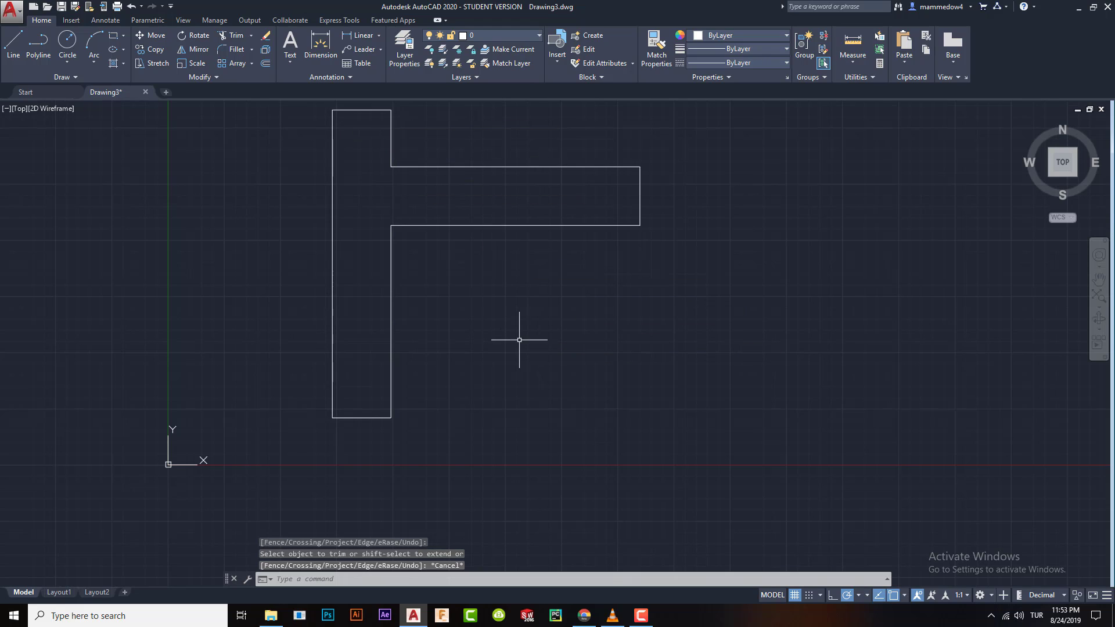
Step: Select the vertical and horizontal parts of the trimmed outline in turn to check whether they are separate polylines
click(330, 192)
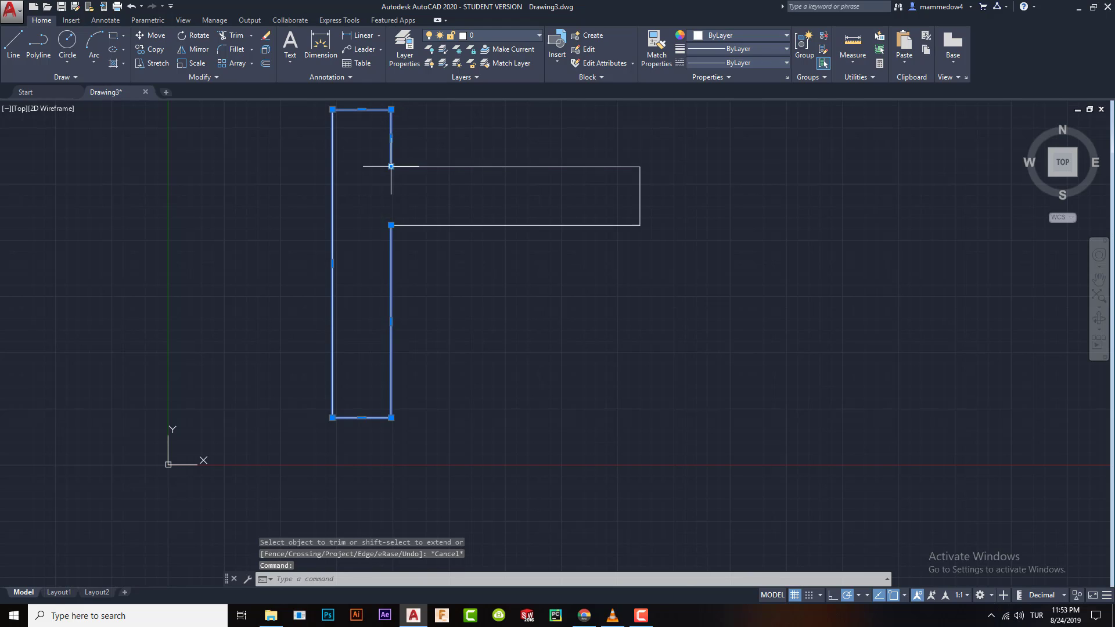
click(570, 168)
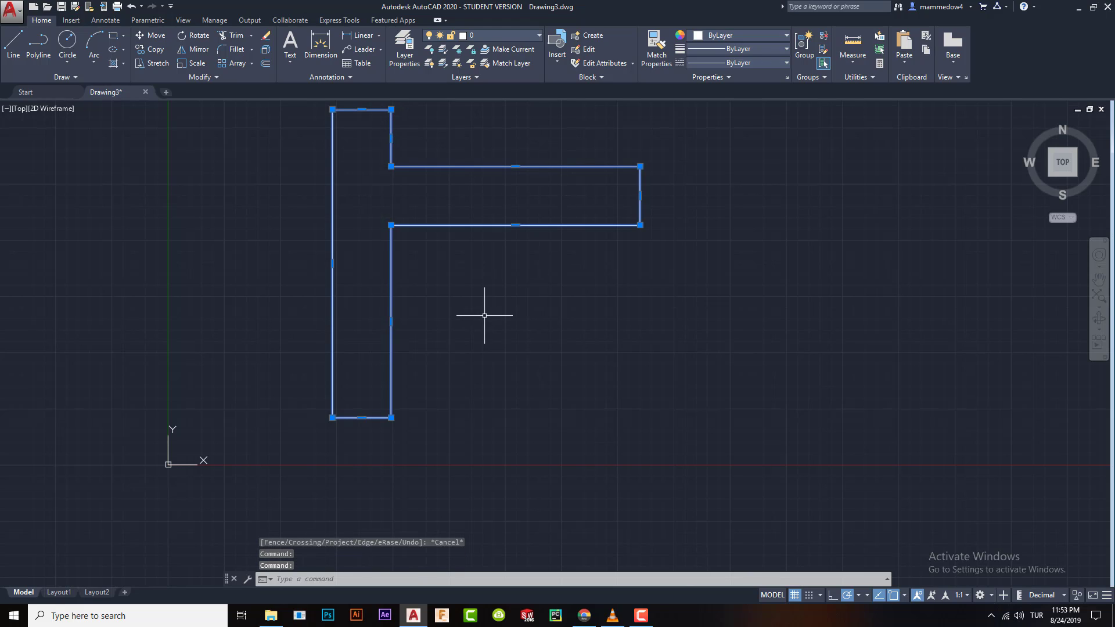
key(Escape)
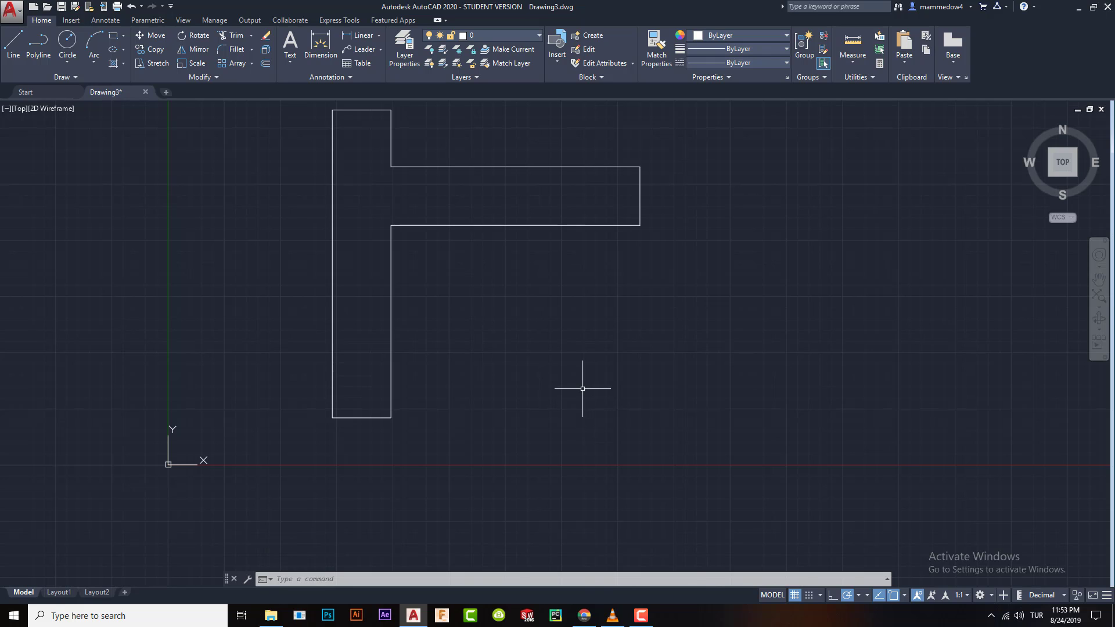
Step: Create a polyline boundary with the BO command from a point inside the trimmed outline
text(BO)
key(Return)
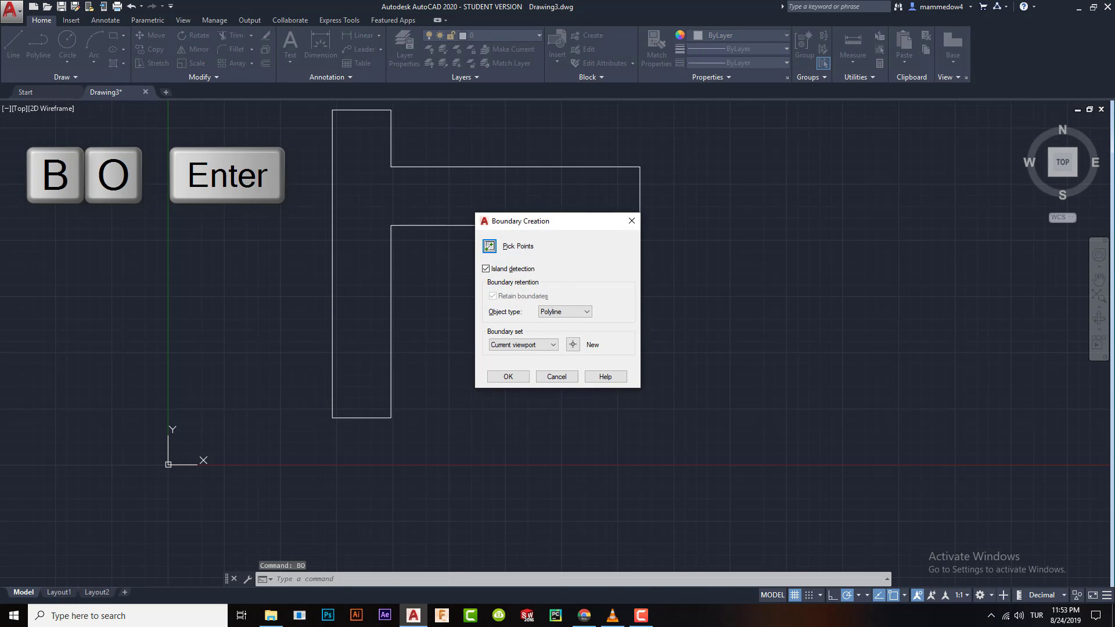
click(489, 245)
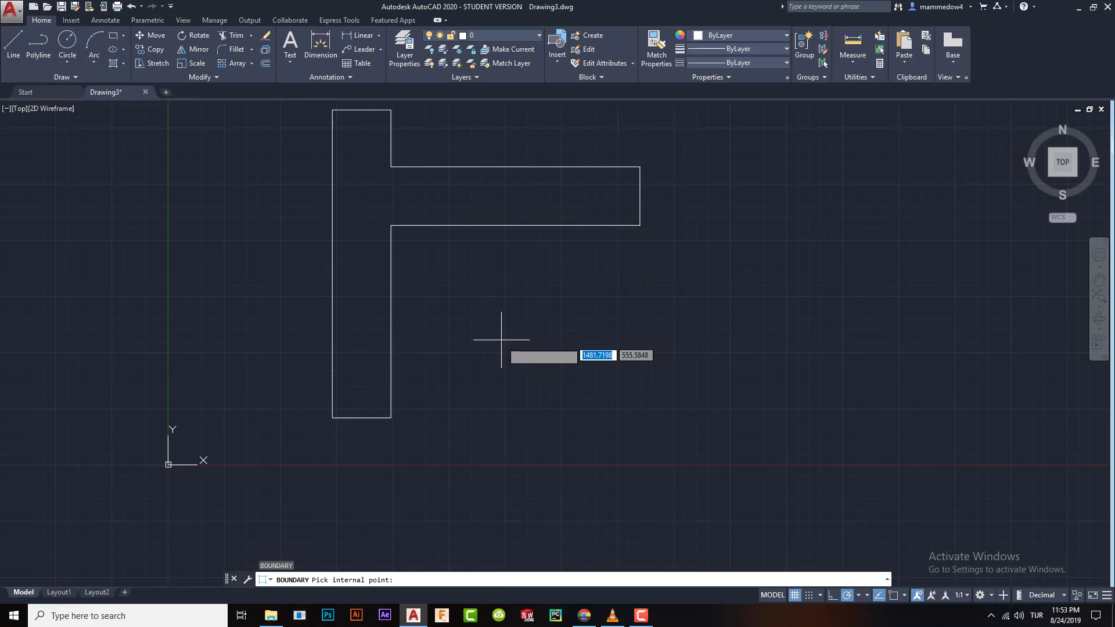
click(372, 190)
key(Return)
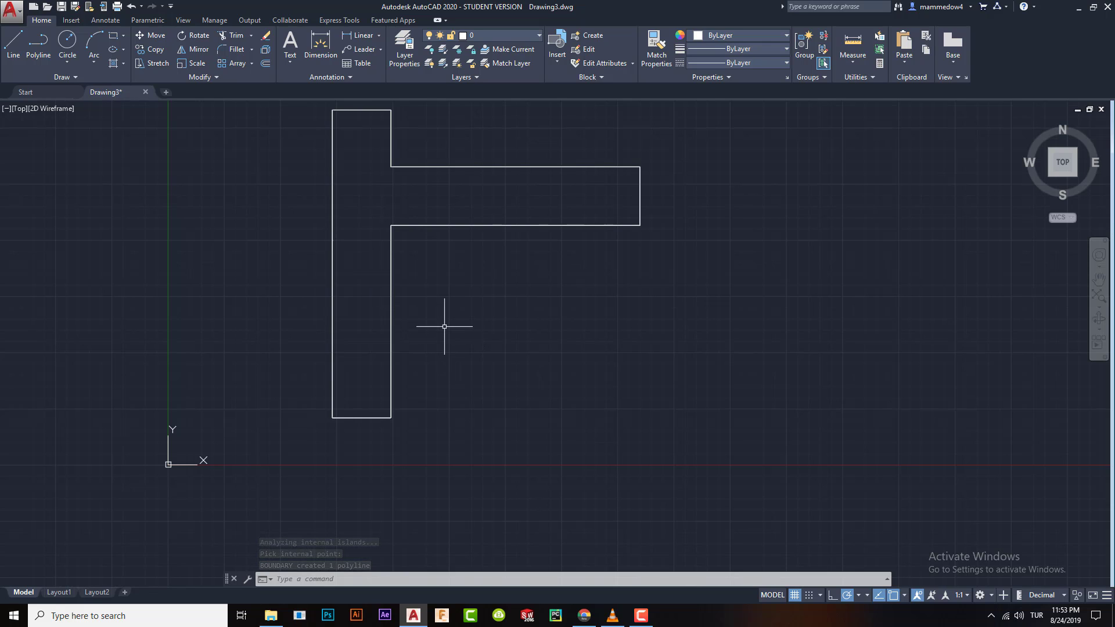
Step: Move the new boundary polyline to the right of the original outline, using its lower inner corner as base point
middle_drag(443, 319, 408, 385)
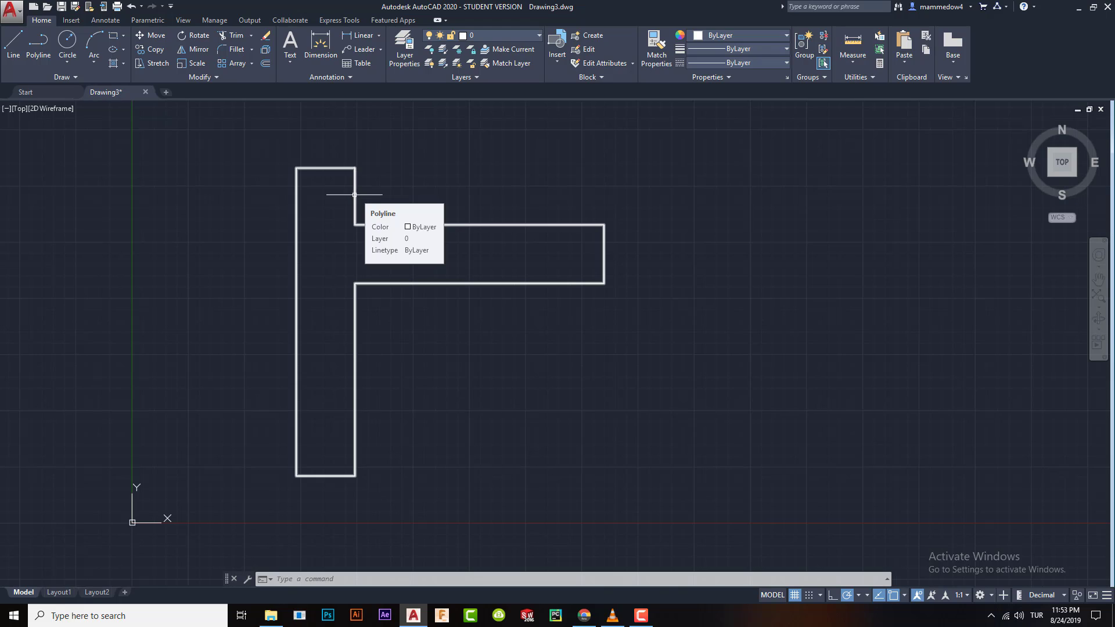
click(152, 36)
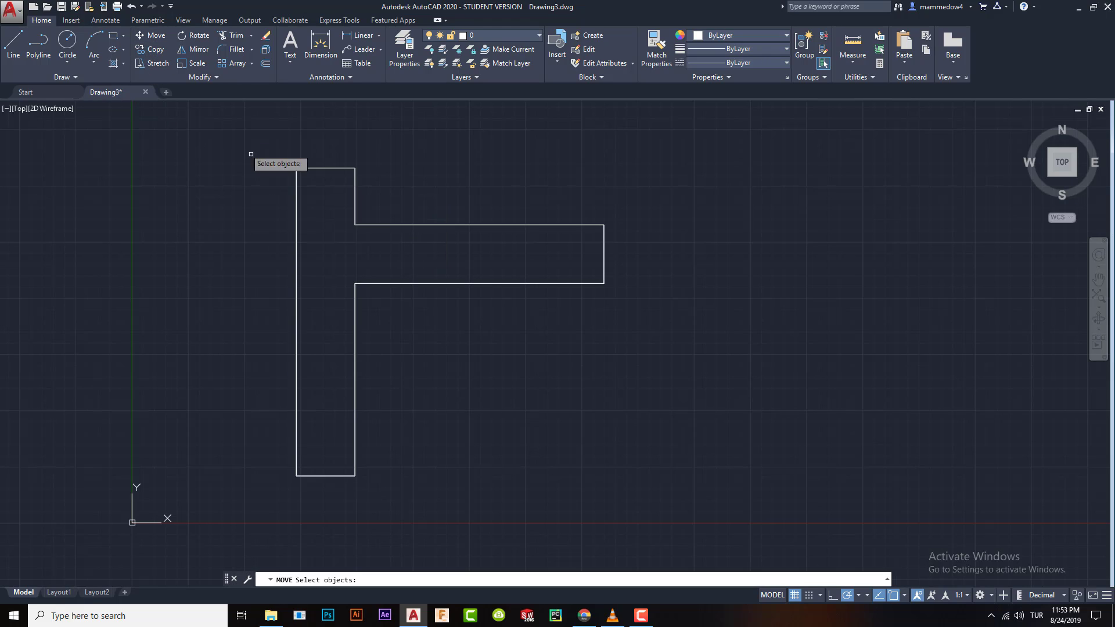
click(376, 224)
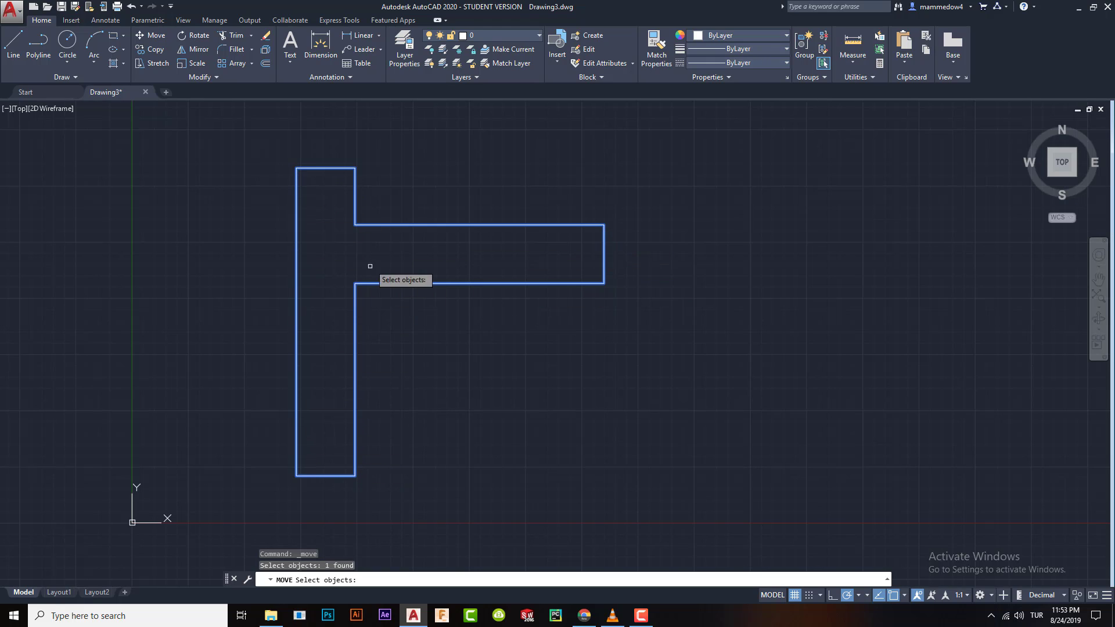
key(Return)
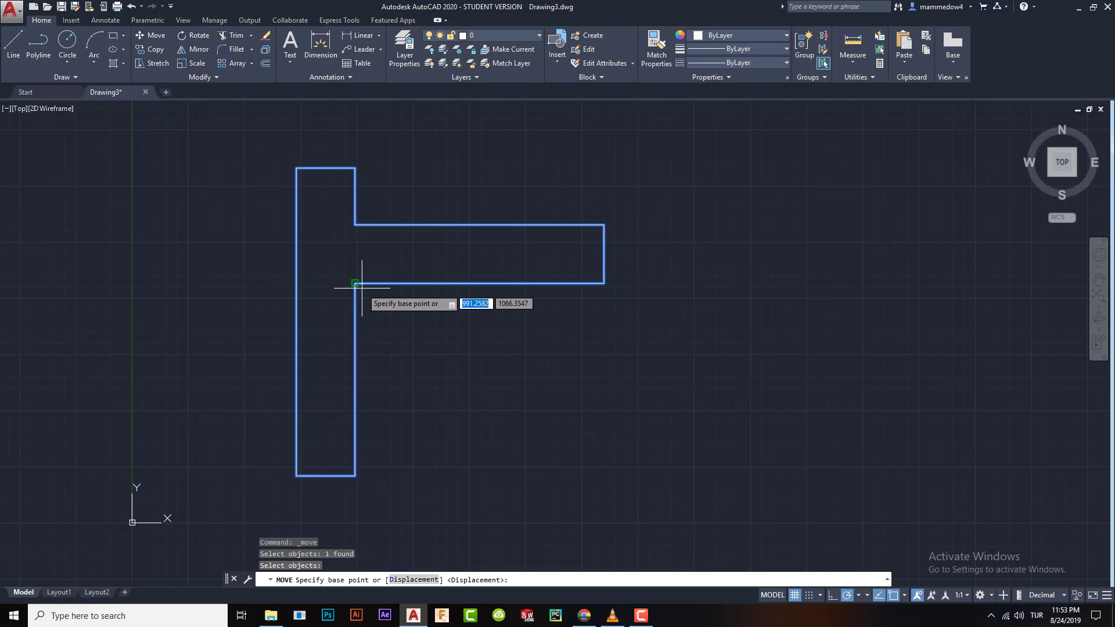
click(355, 283)
click(736, 303)
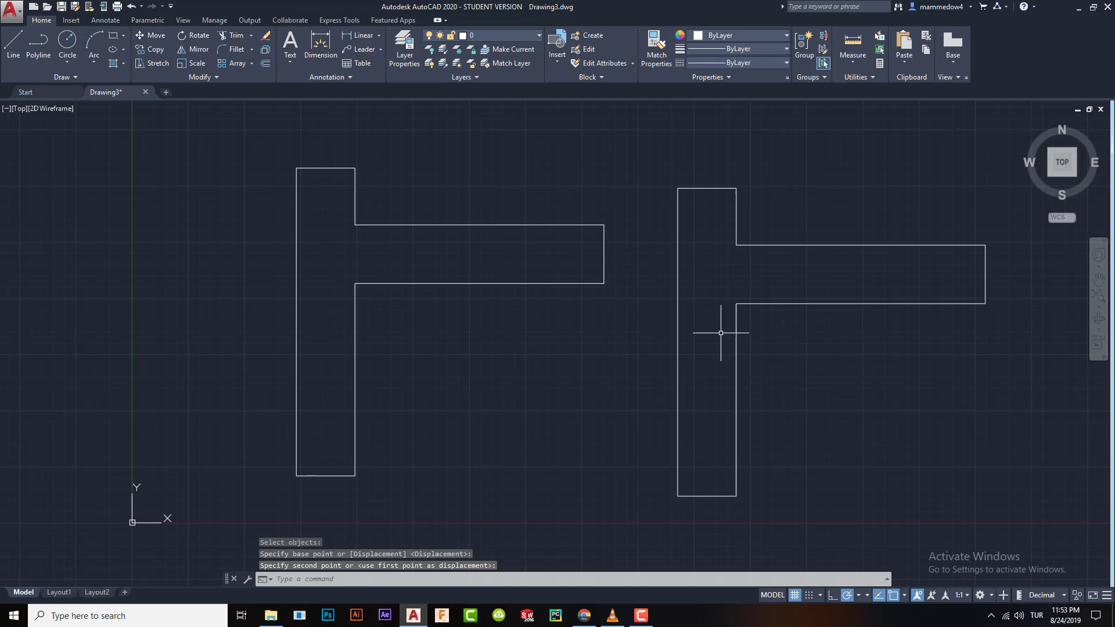
Step: Select both parts of the original outline on the left to compare them with the moved boundary
click(297, 214)
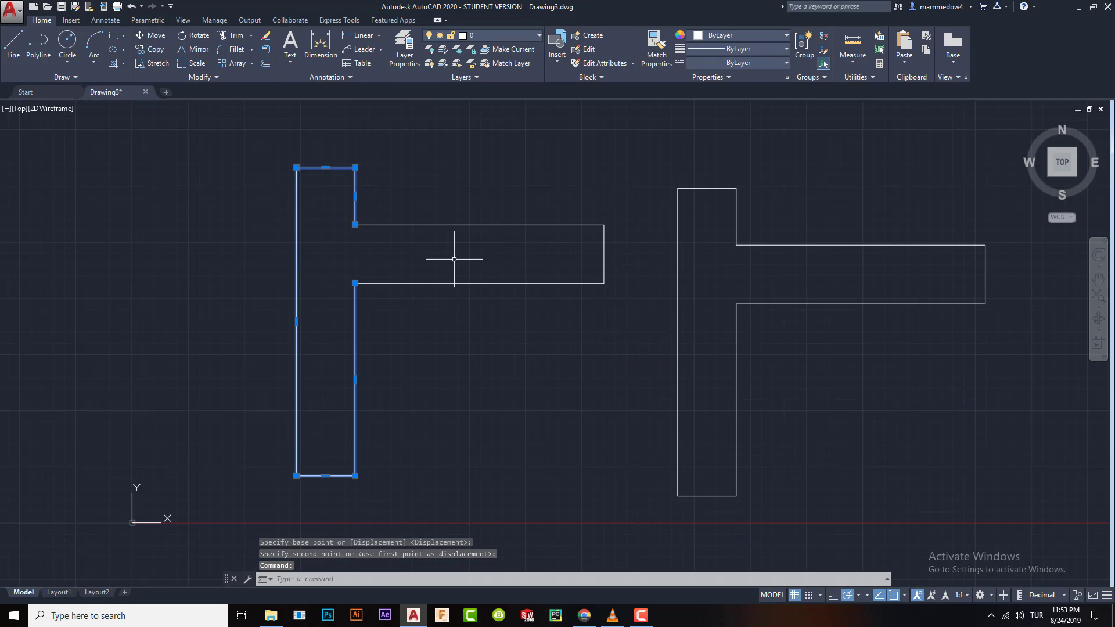
click(494, 225)
key(Escape)
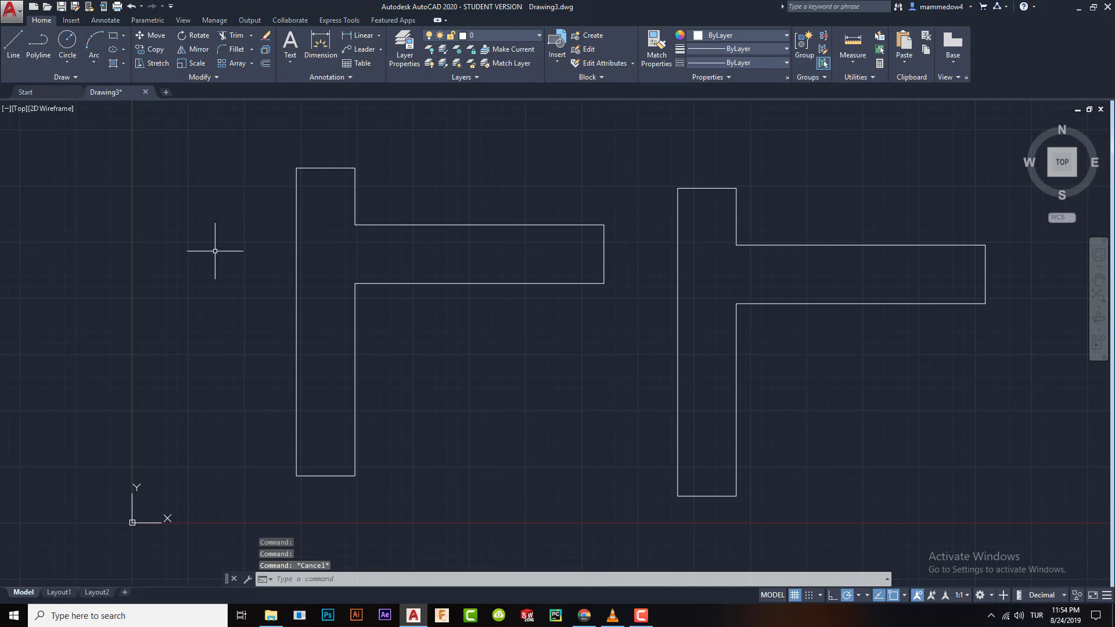
Step: Erase the two original trimmed polylines, keeping the boundary polyline on the right
click(230, 136)
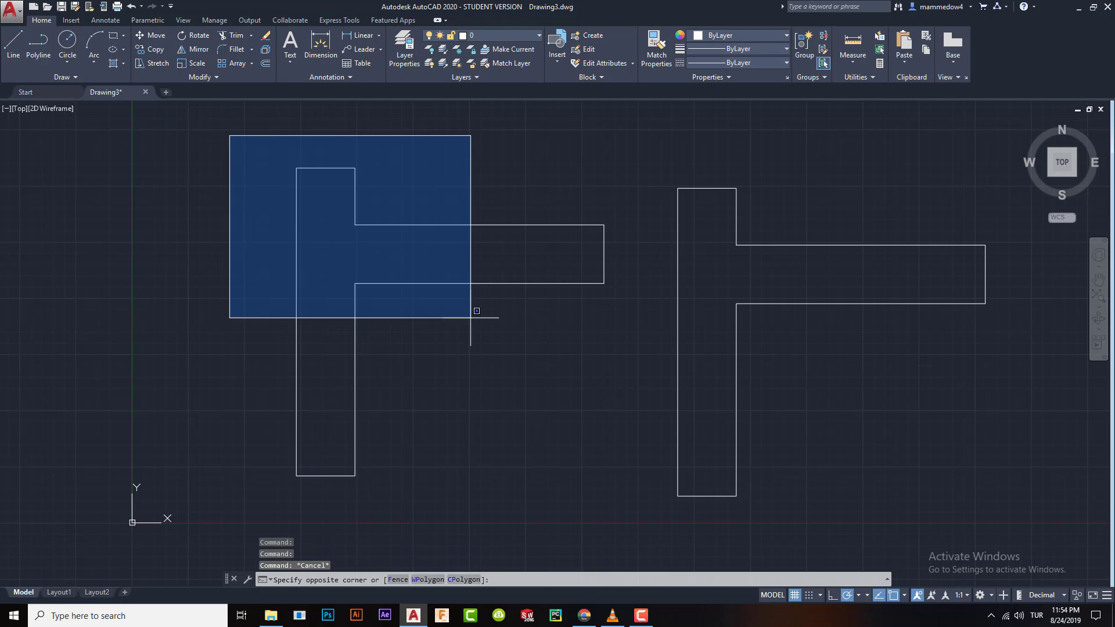
click(634, 496)
key(Delete)
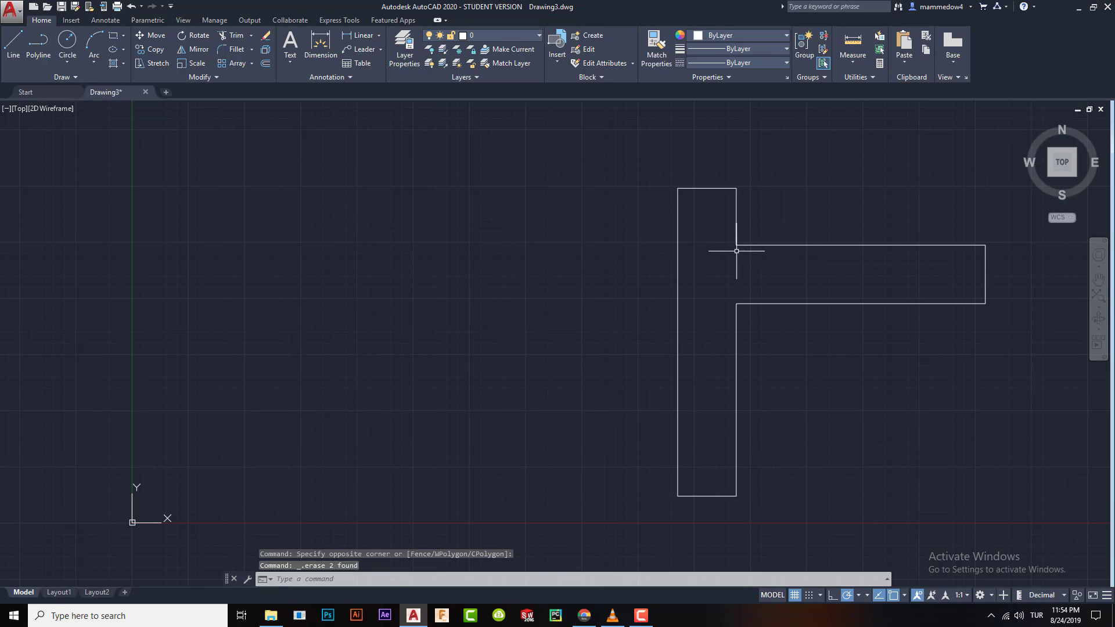
Step: Select the remaining boundary polyline to check whether it is one continuous object, leaving its shape unaltered
click(791, 245)
click(736, 244)
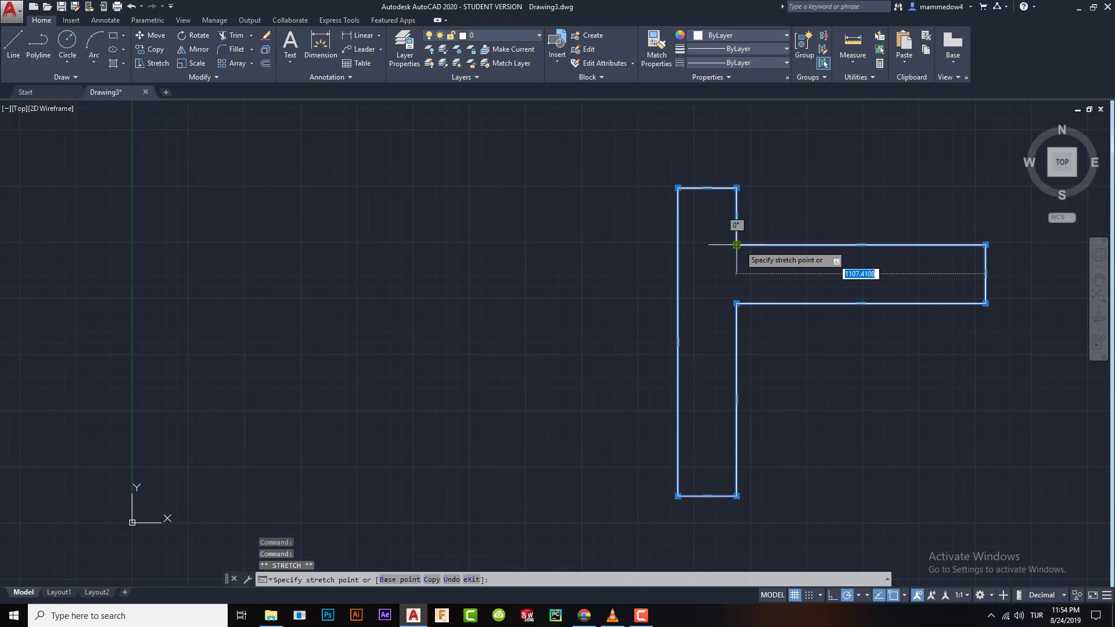
right_click(736, 245)
key(Escape)
key(Escape)
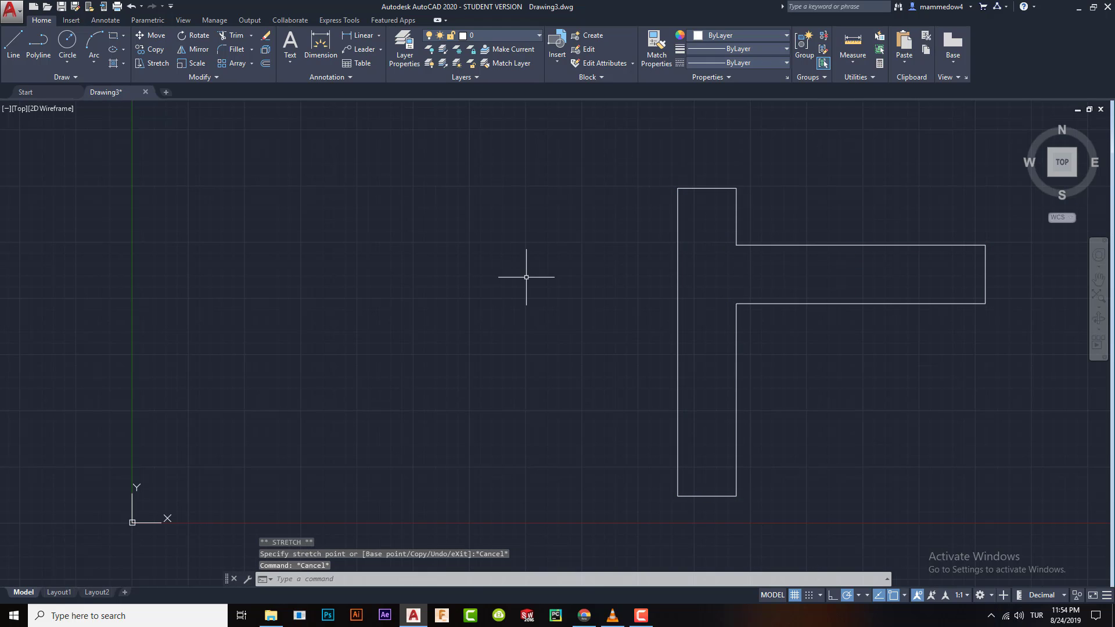
Step: Erase the boundary polyline from the drawing
click(491, 132)
click(1025, 525)
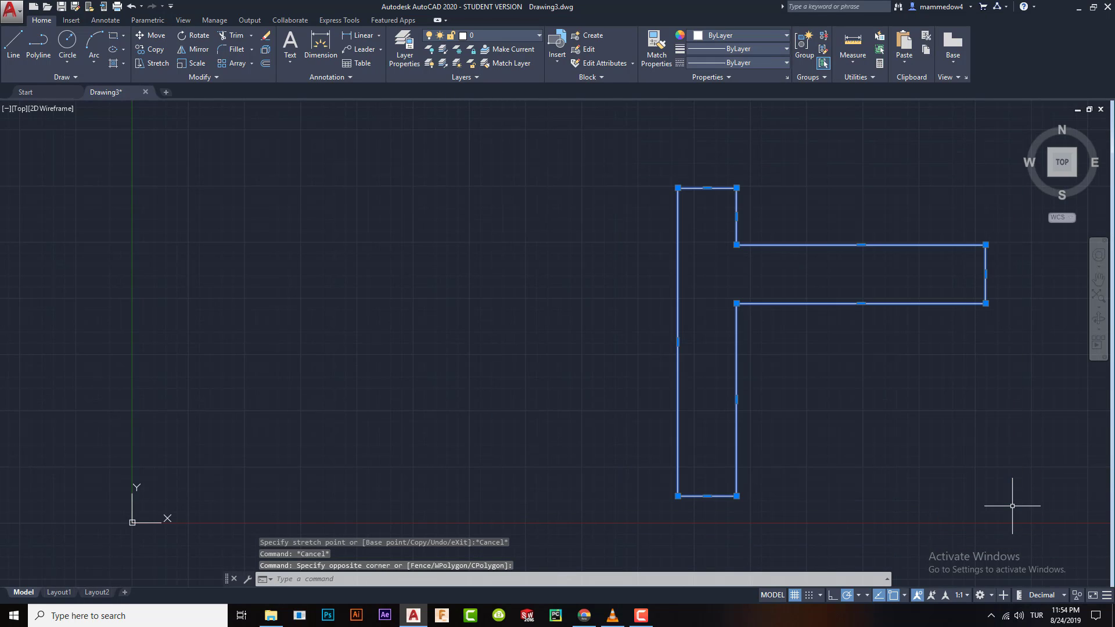
key(Delete)
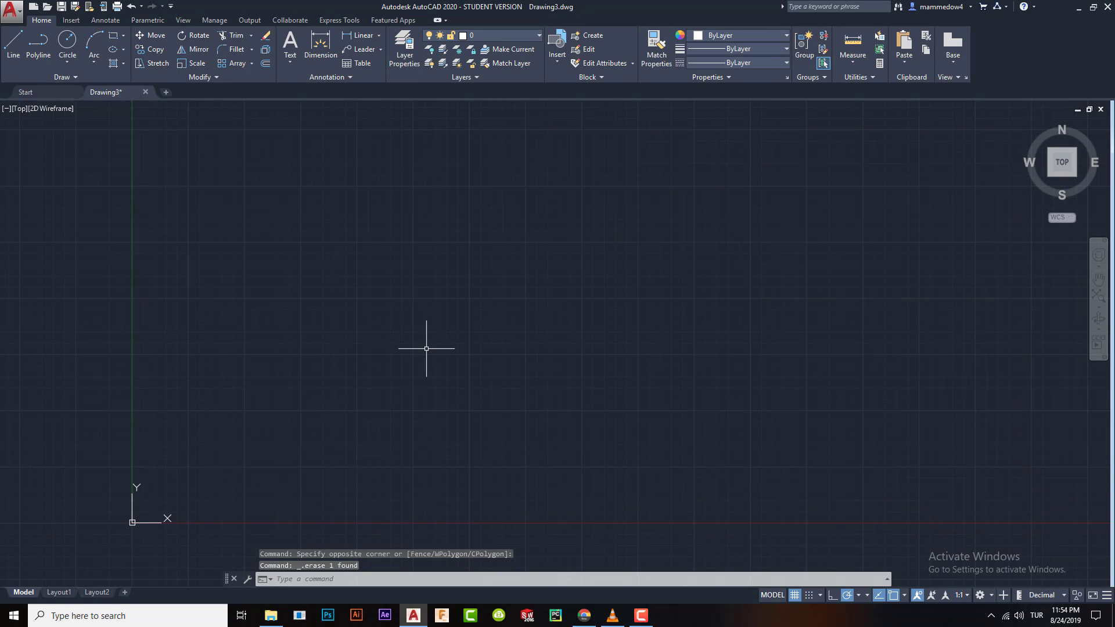
Step: Draw a large rectangle in the middle of the drawing and select it to check that it is a single object
click(113, 35)
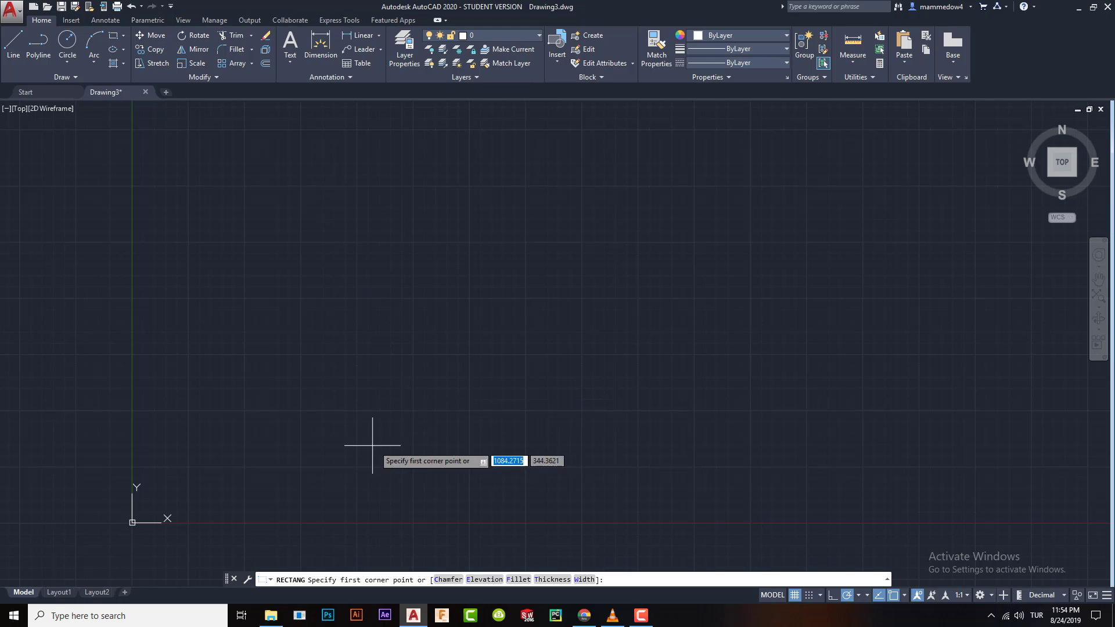
click(365, 445)
click(750, 157)
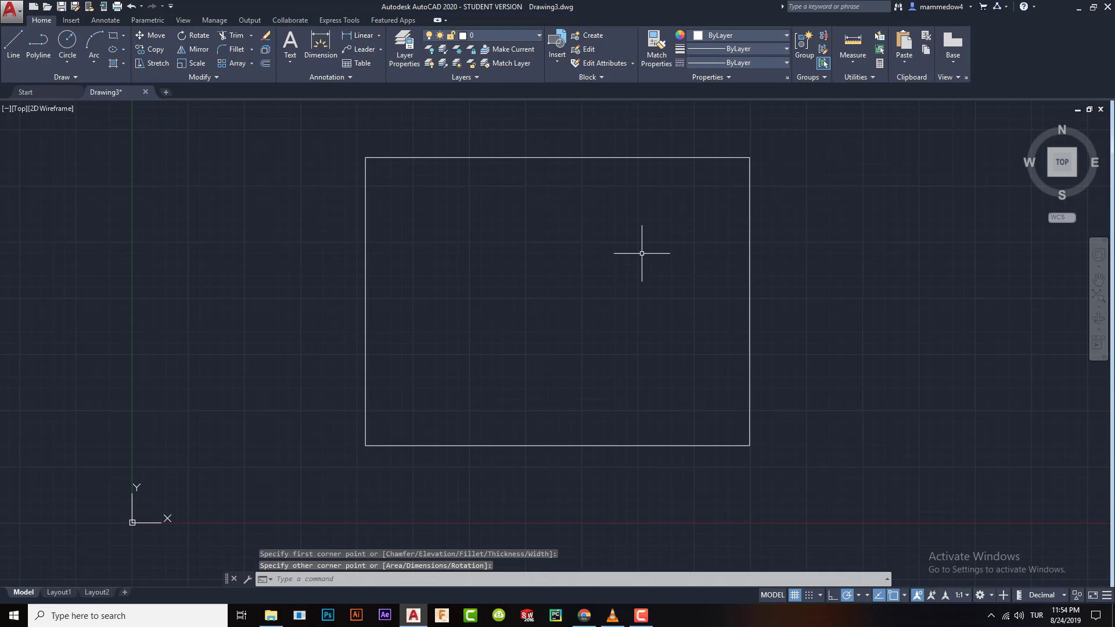
key(Escape)
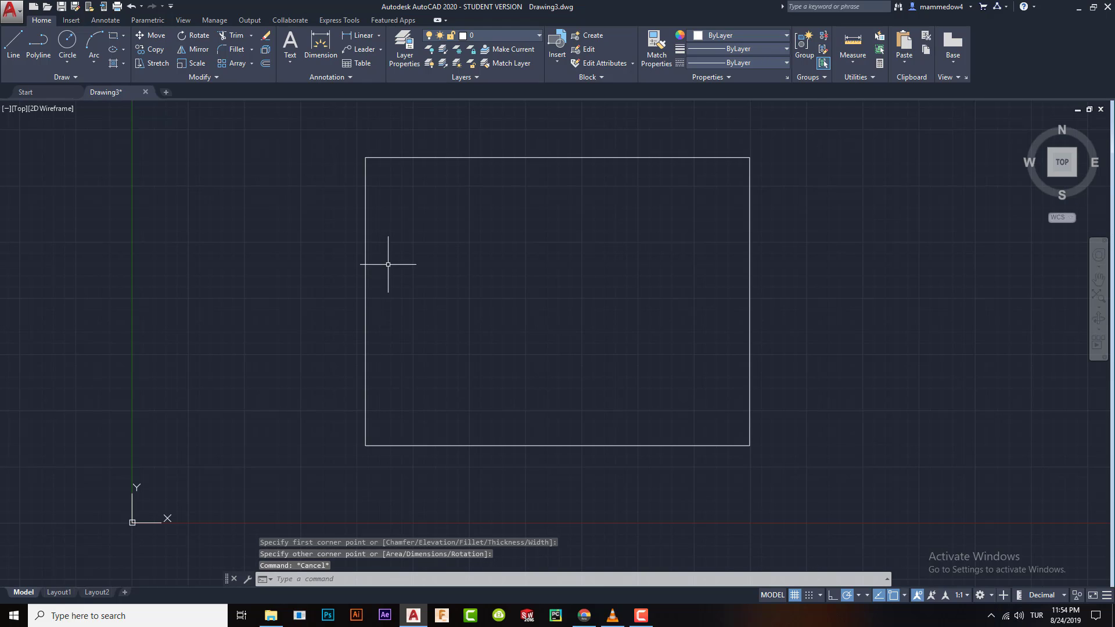
click(365, 214)
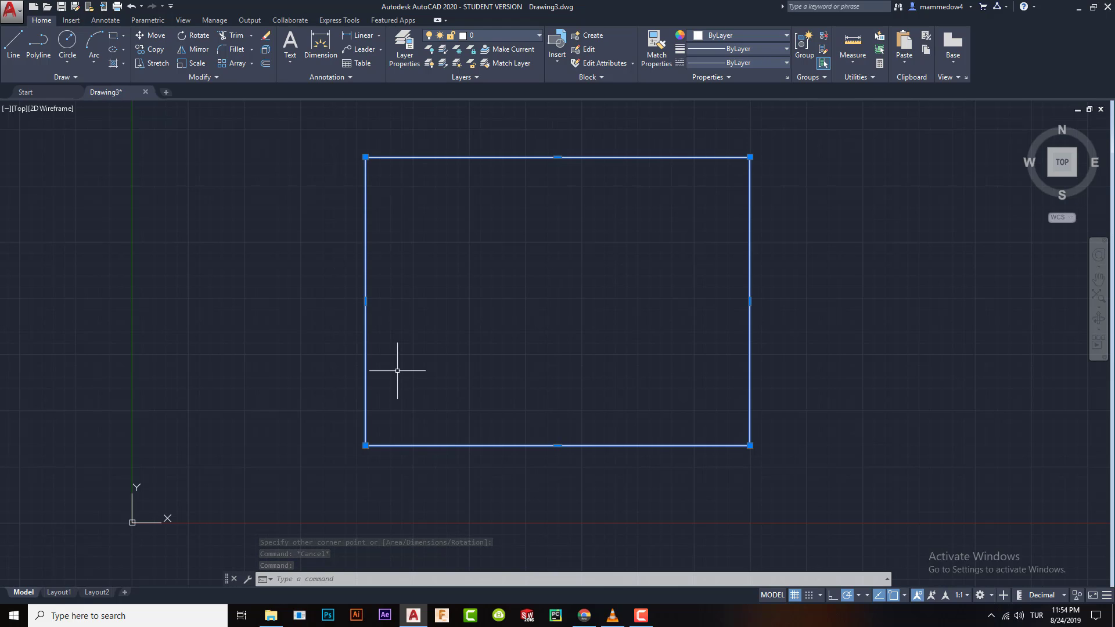
key(Escape)
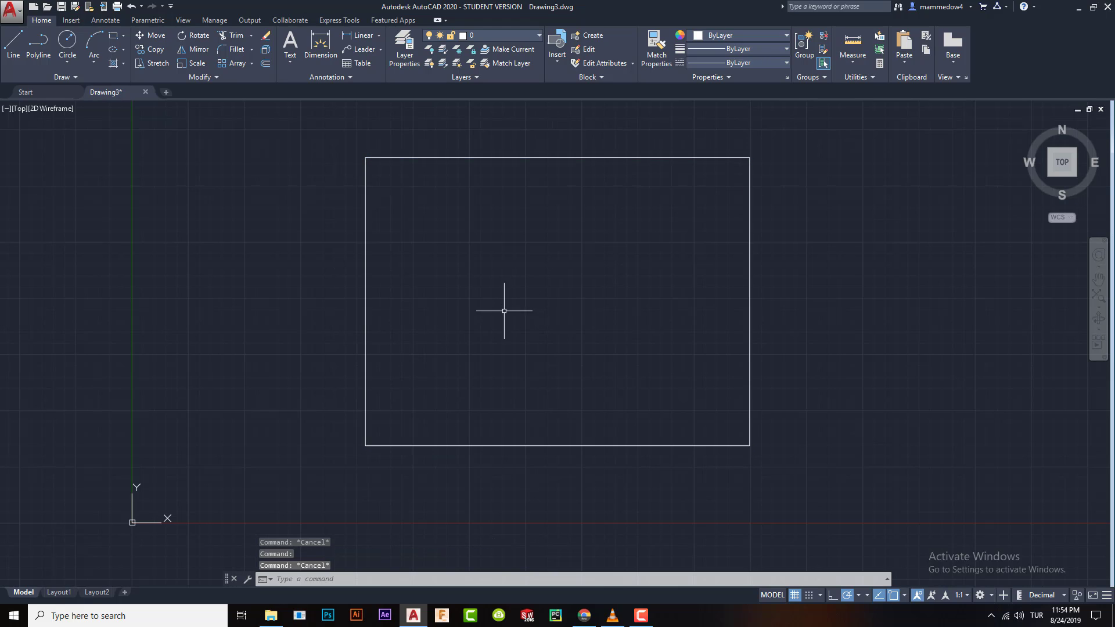
Step: Explode the large rectangle into separate lines
click(366, 274)
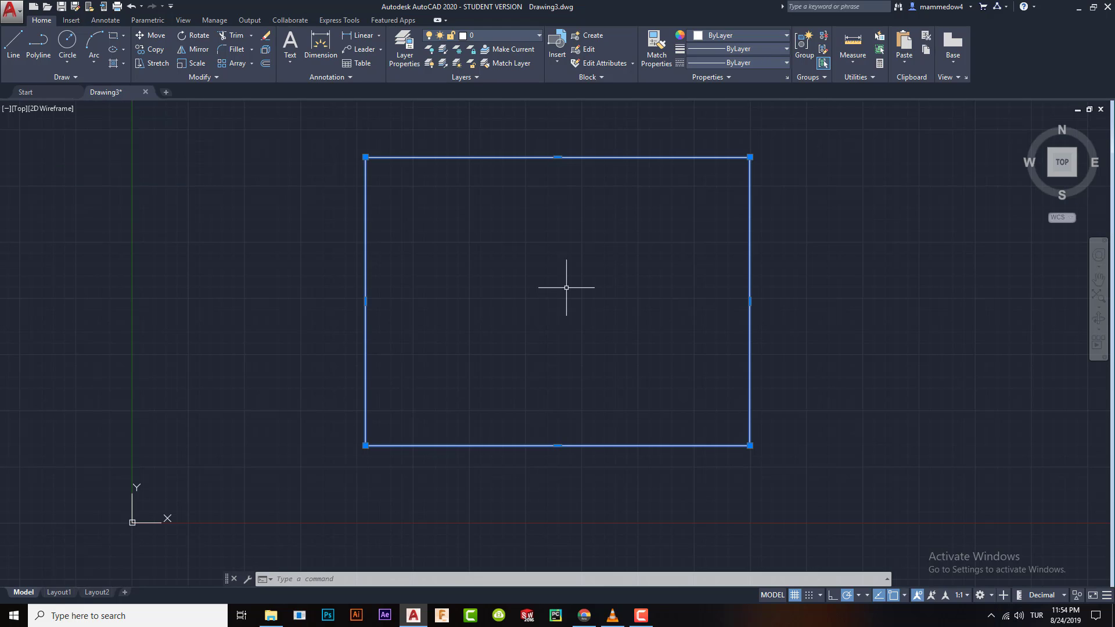
text(x)
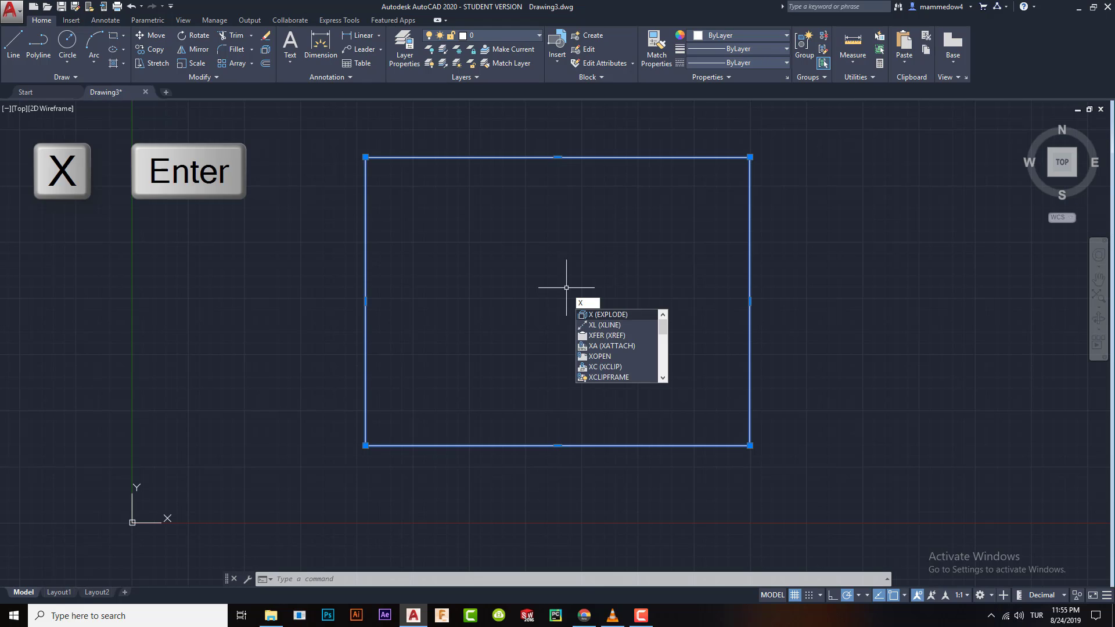
key(Return)
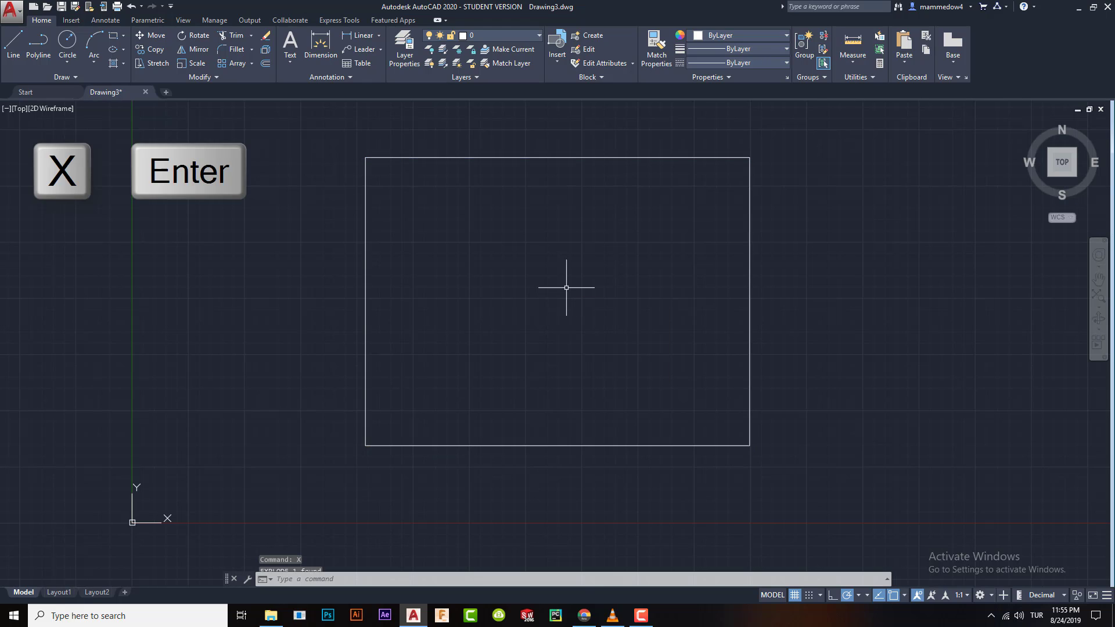
Step: Erase the left edge of the exploded rectangle and redraw it as a line between the two open corners
click(365, 245)
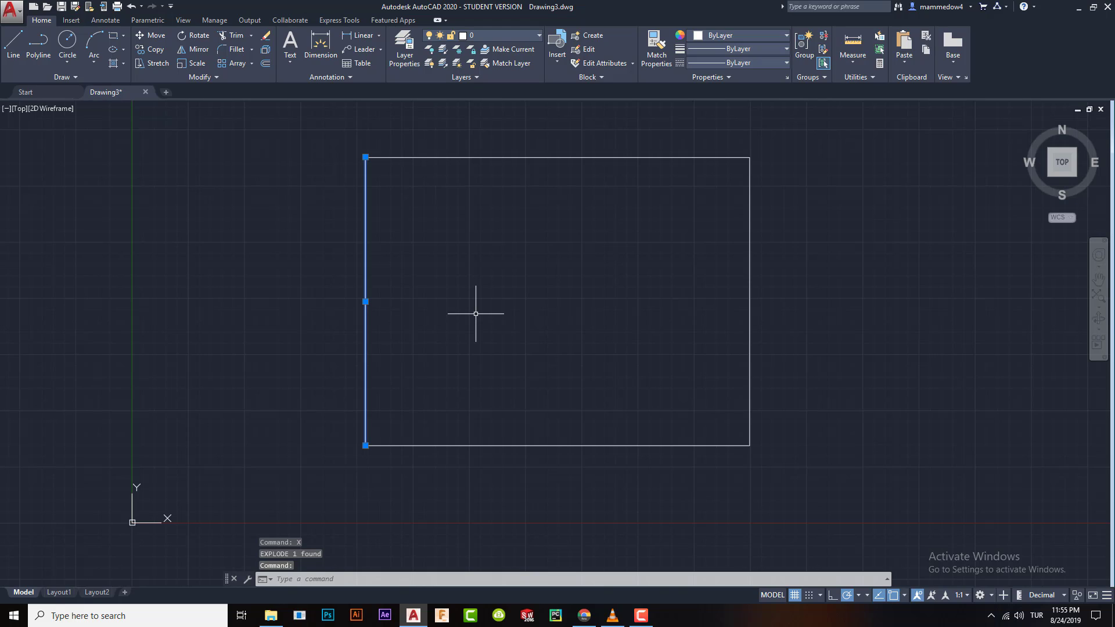
key(Delete)
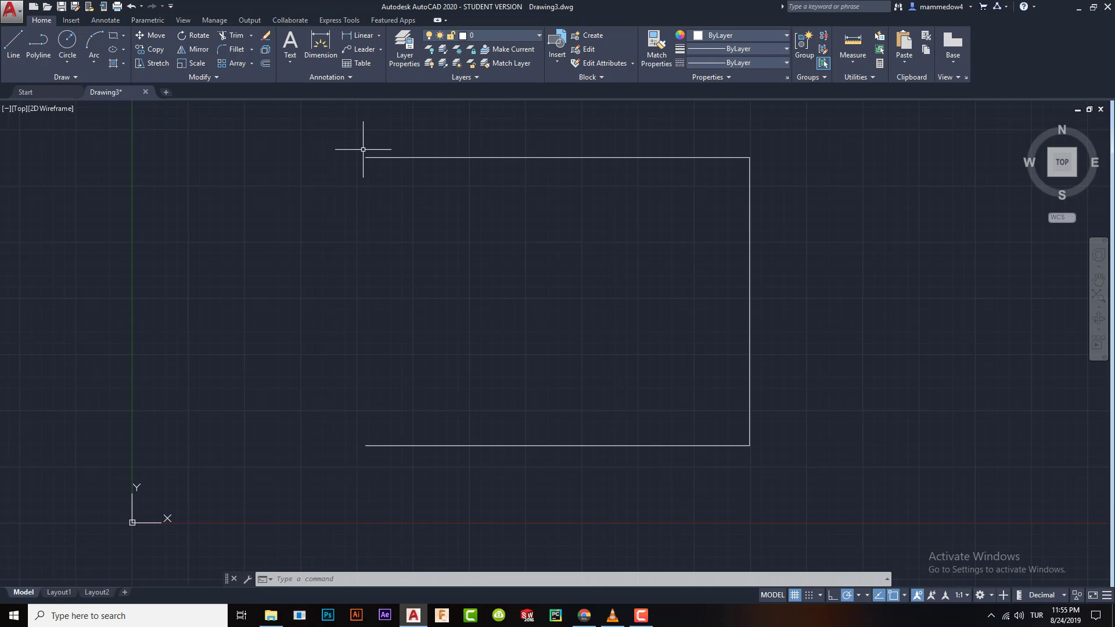
click(13, 43)
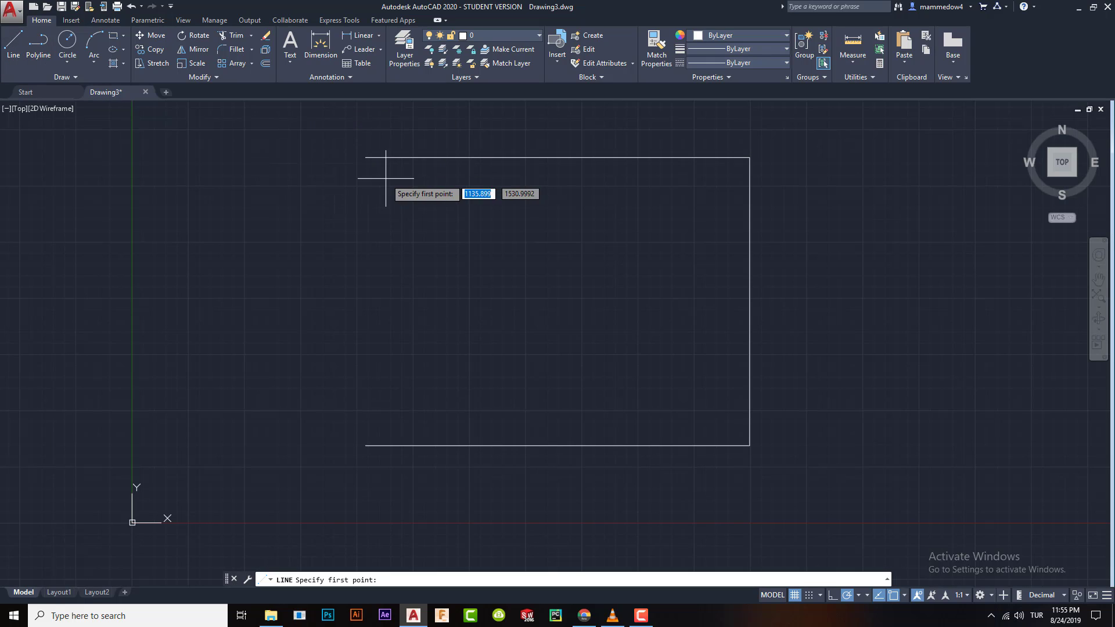
click(365, 157)
click(365, 446)
key(Escape)
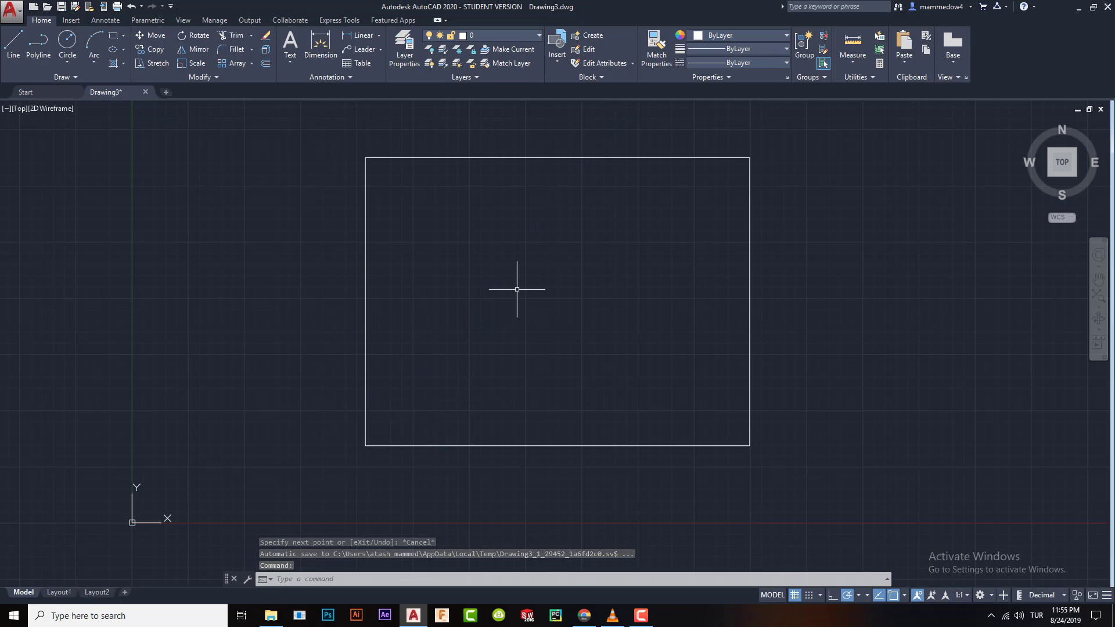
Step: Erase the right and bottom edges of the rectangle, keeping only the top and left lines
mouse_move(467, 187)
middle_down()
mouse_move(552, 288)
mouse_move(534, 219)
middle_up()
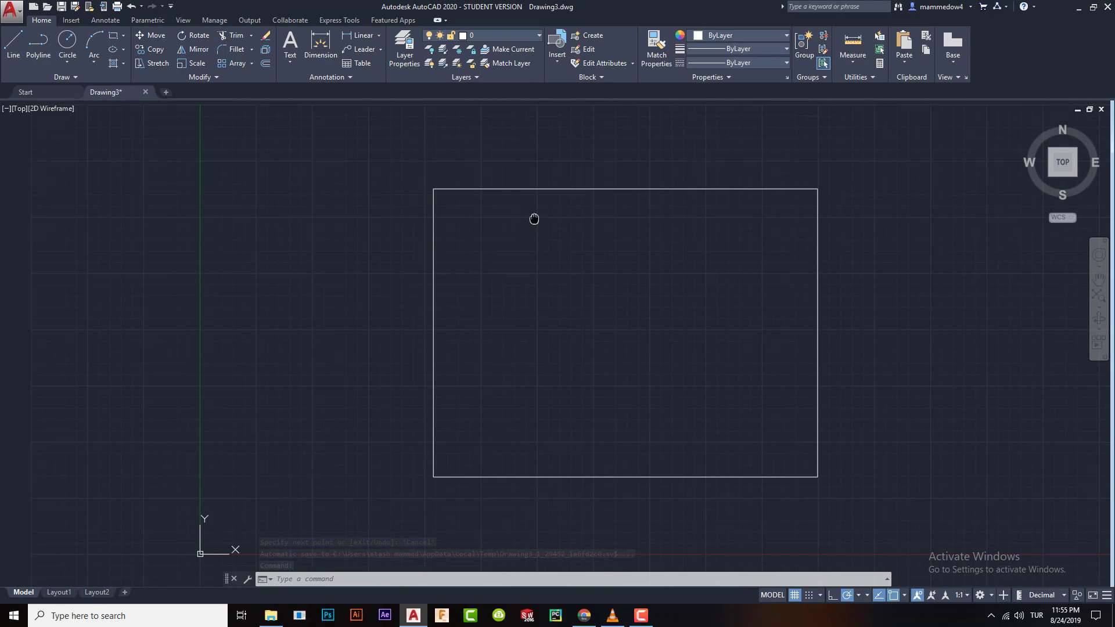
click(817, 260)
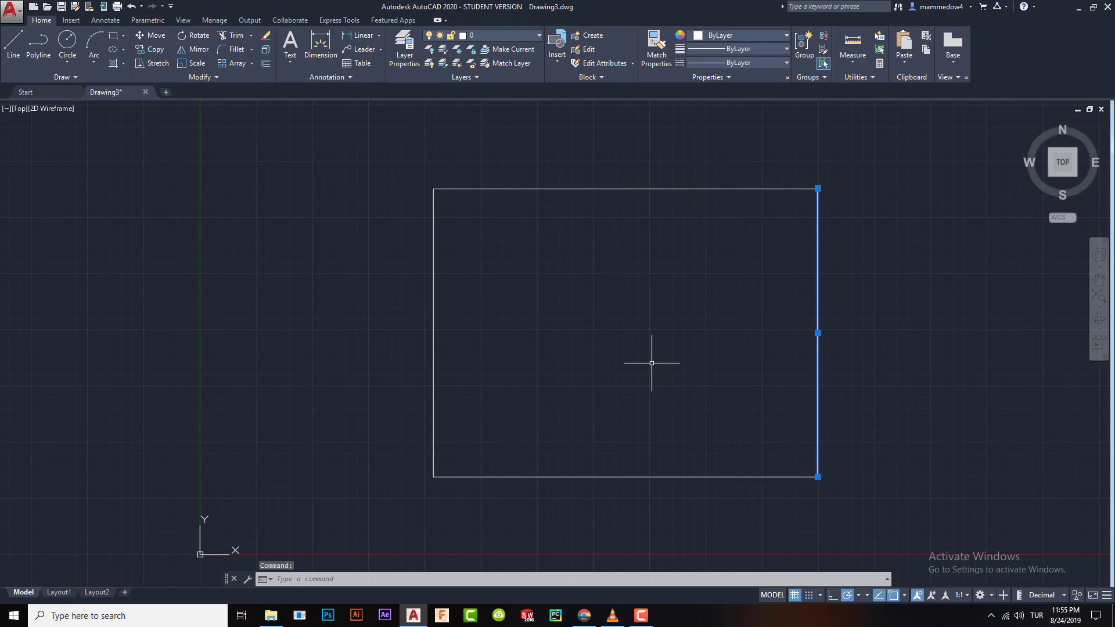
key(Delete)
click(686, 478)
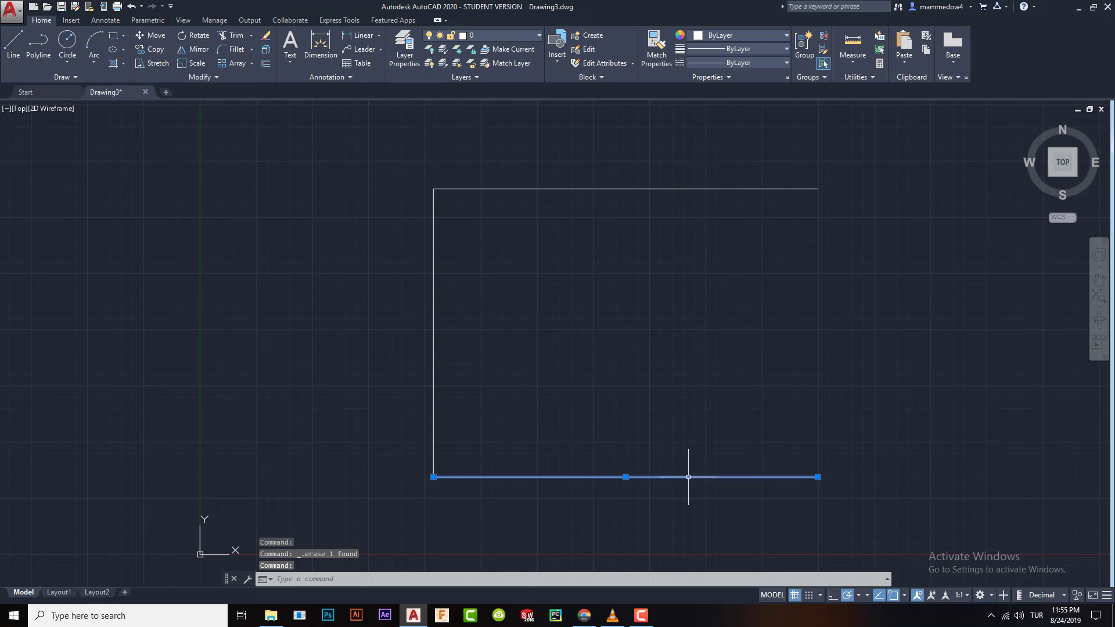
key(Delete)
Step: Select the top and left lines one after the other to check that they are separate objects, and clear the selection
click(499, 189)
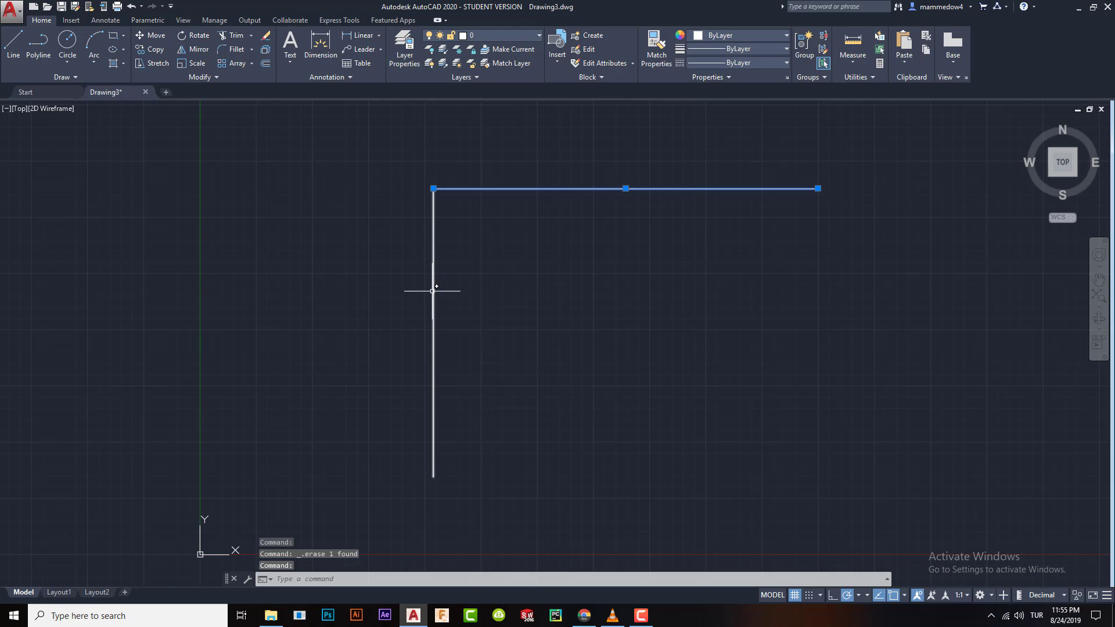
click(434, 289)
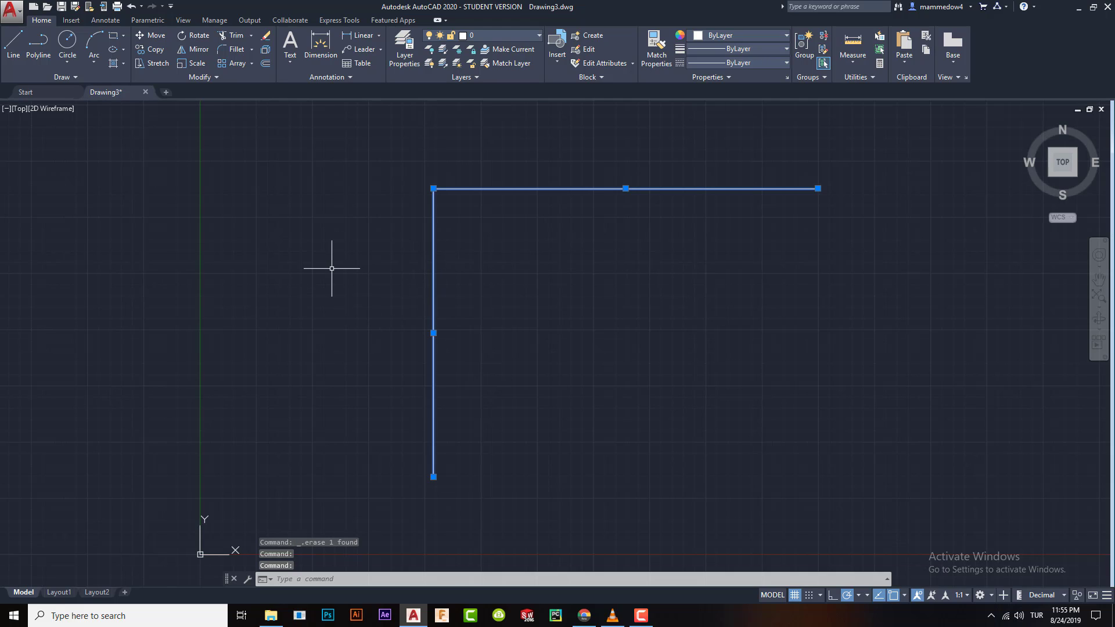
click(652, 319)
key(Escape)
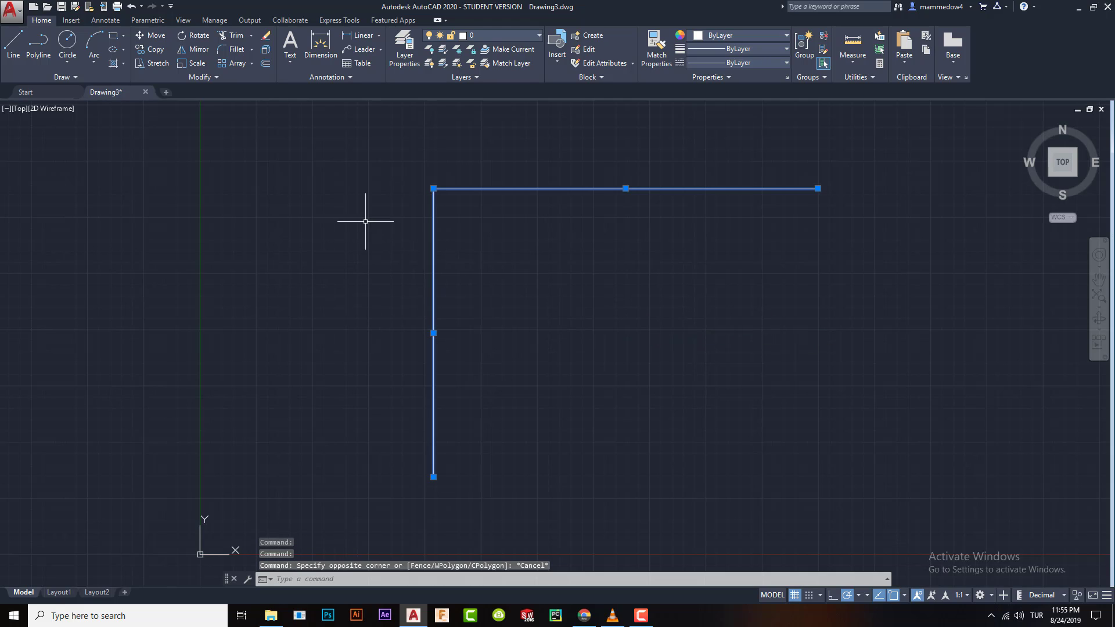
key(Escape)
Step: Draw a 100-unit horizontal line extending left from the corner where the vertical and horizontal lines meet
middle_drag(336, 236, 440, 263)
click(13, 43)
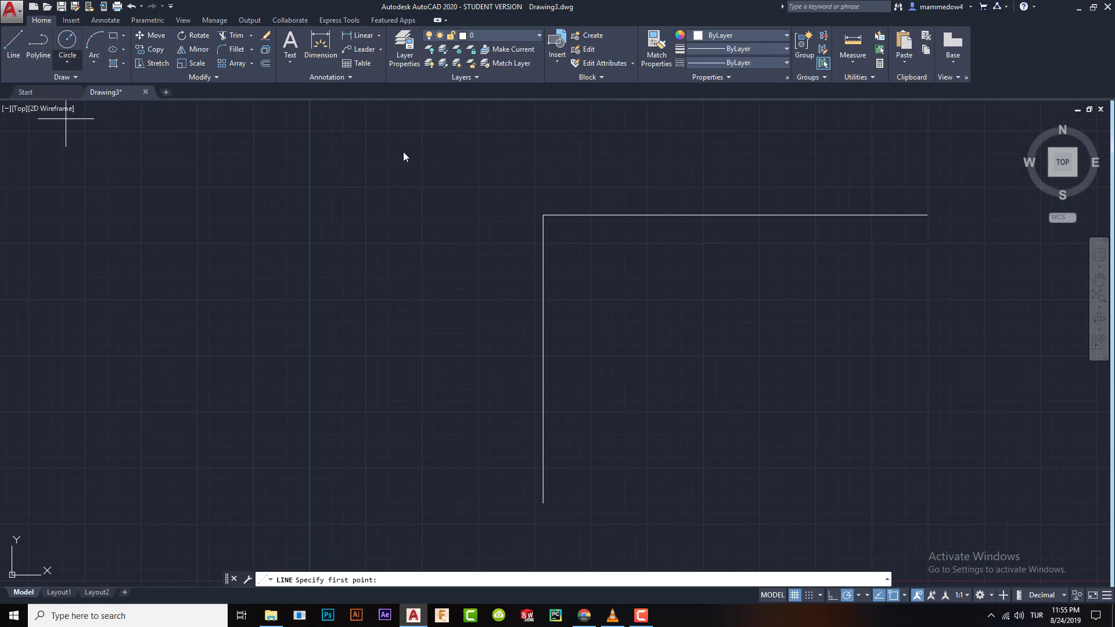
click(543, 215)
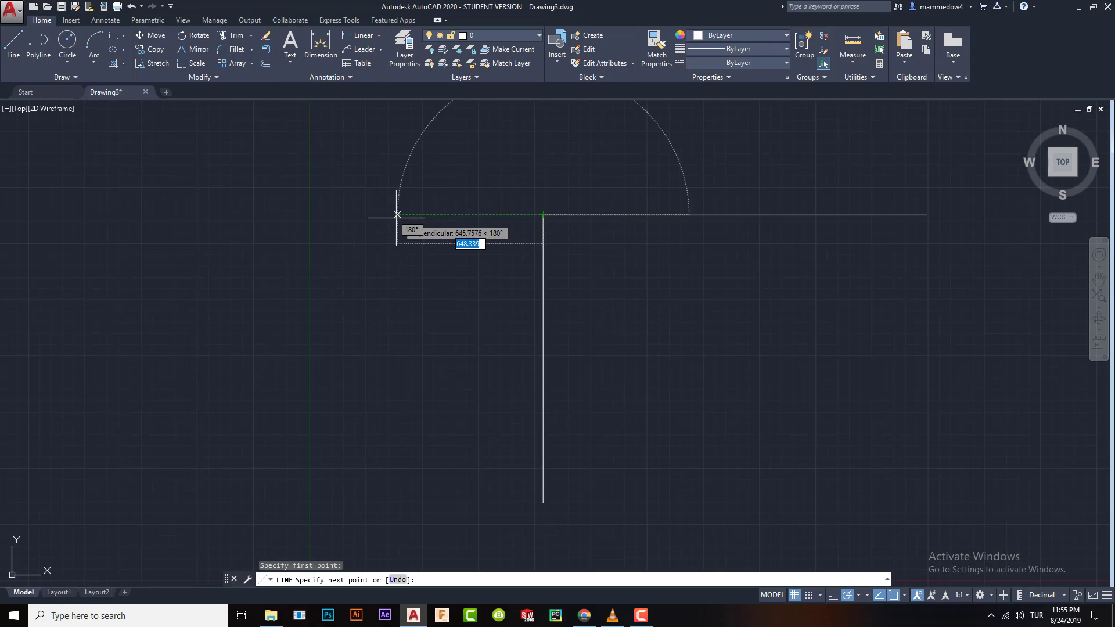
text(5)
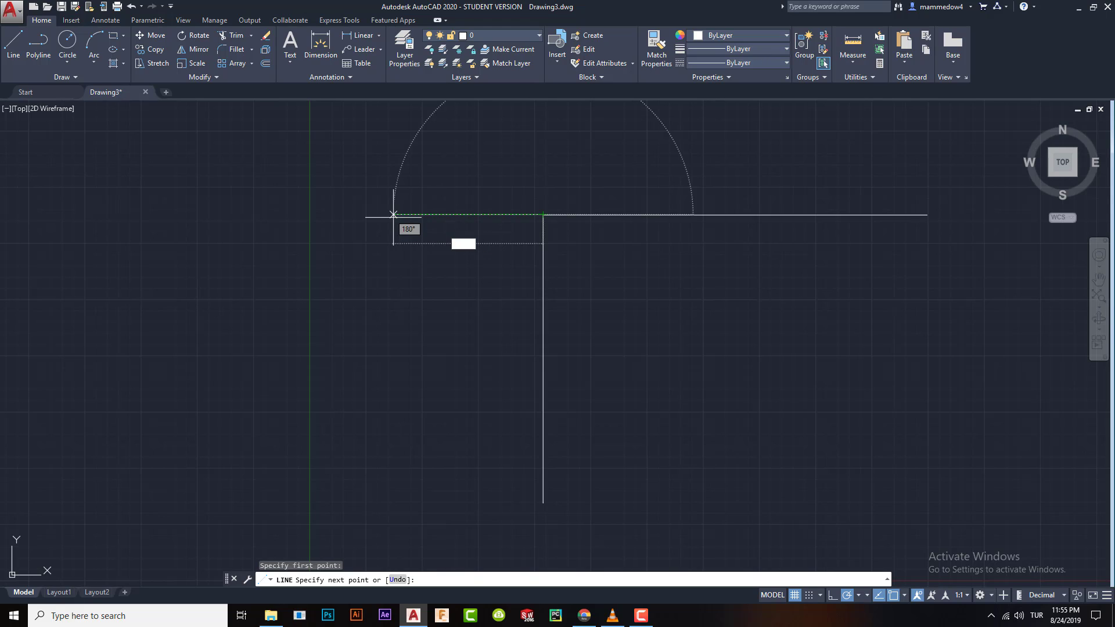
key(Return)
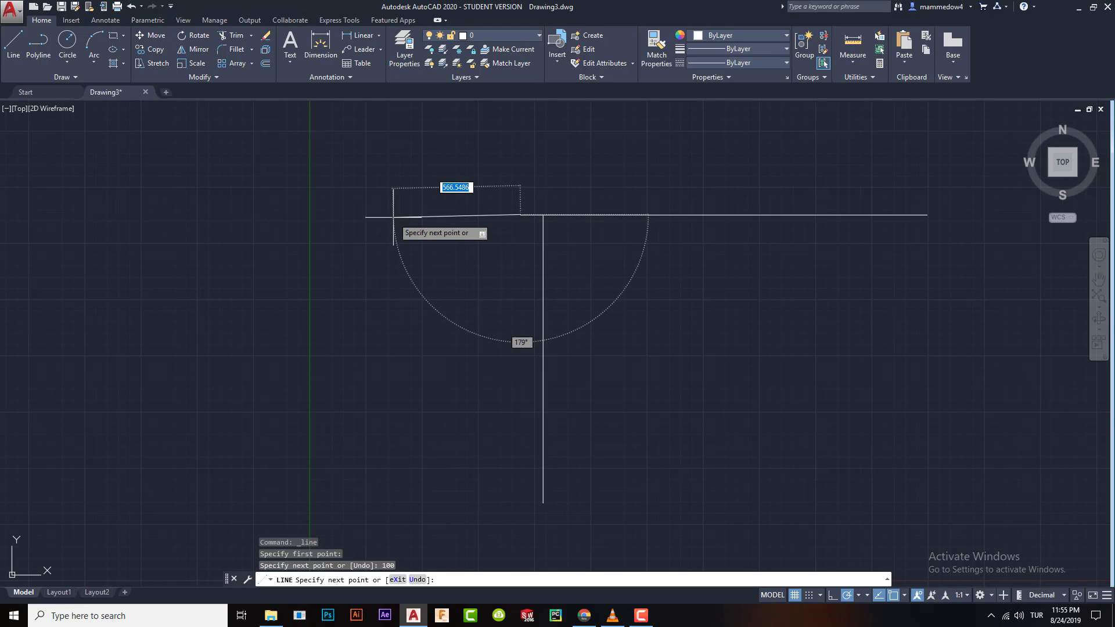
key(Escape)
key(Escape)
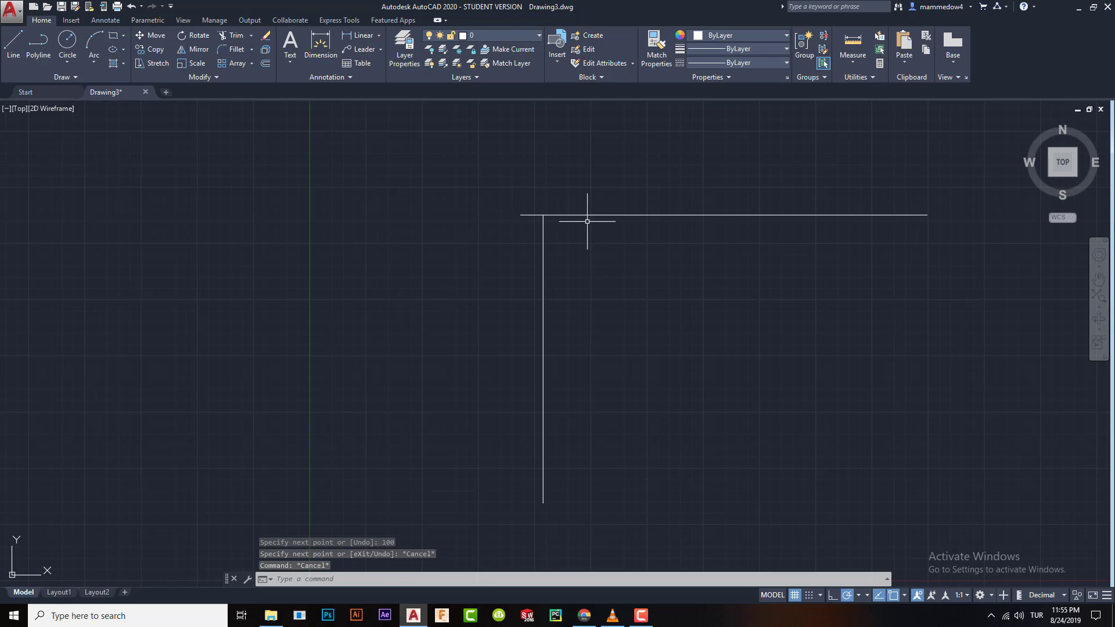
Step: Try to join the vertical line, the long horizontal line and the short extension into one polyline with Join
middle_drag(573, 221, 504, 228)
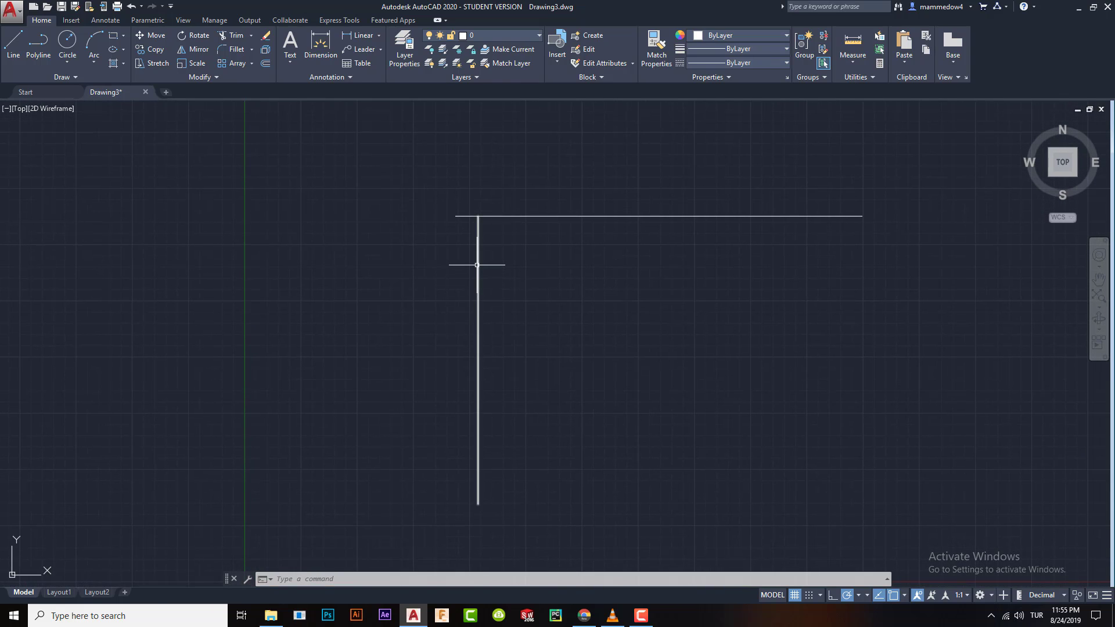
mouse_move(477, 264)
click(393, 157)
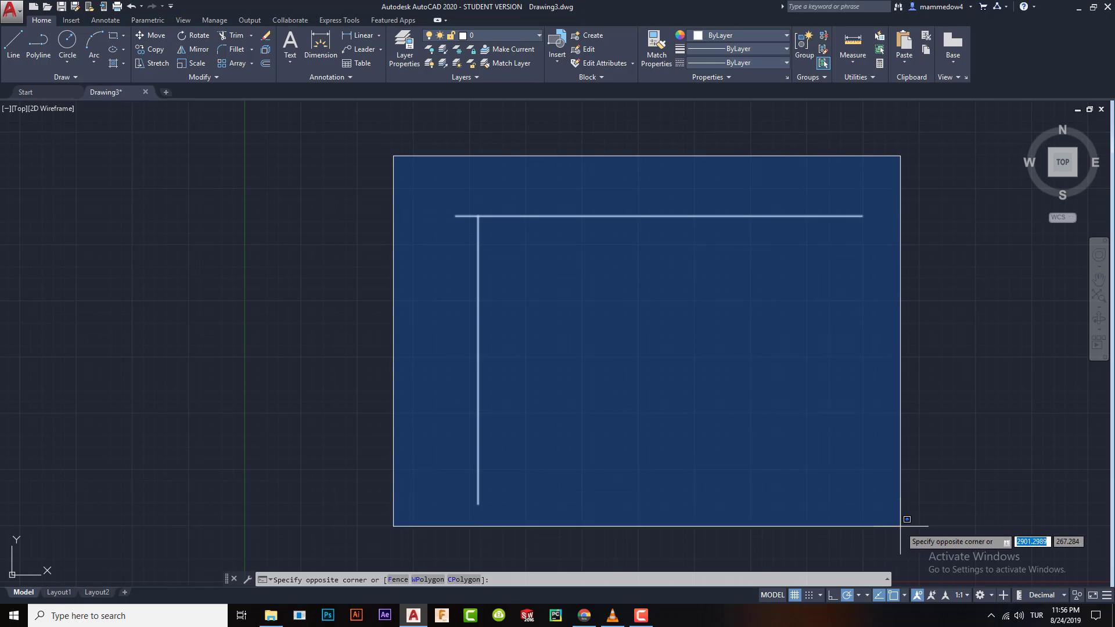
click(922, 512)
text(j)
key(Return)
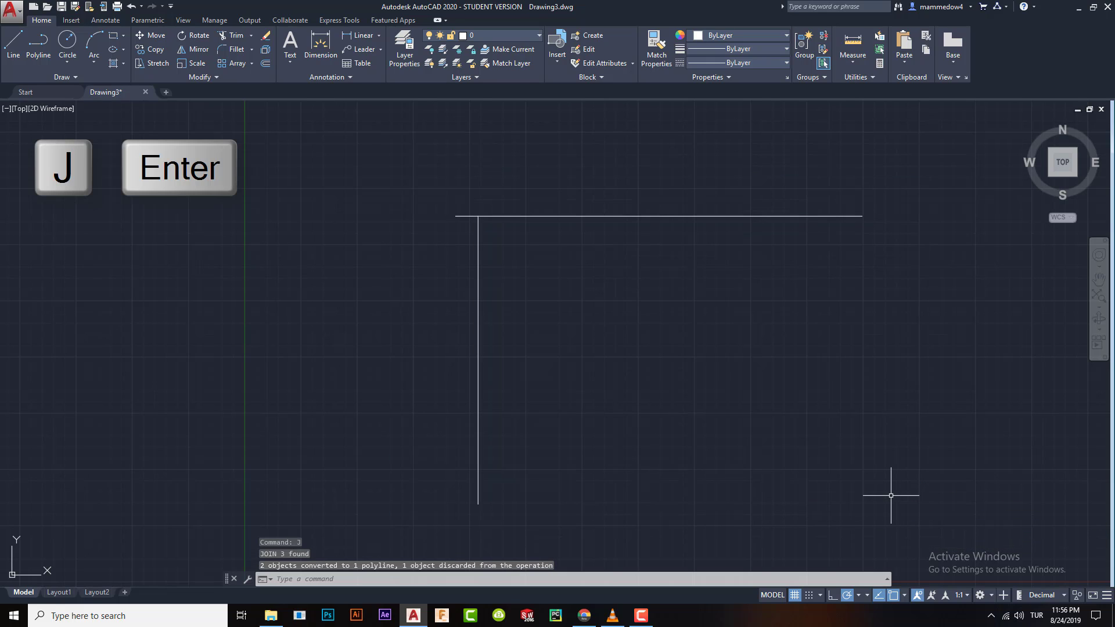
Step: Inspect the vertical, long horizontal and short left segments to see which ones belong to the same joined object
click(477, 331)
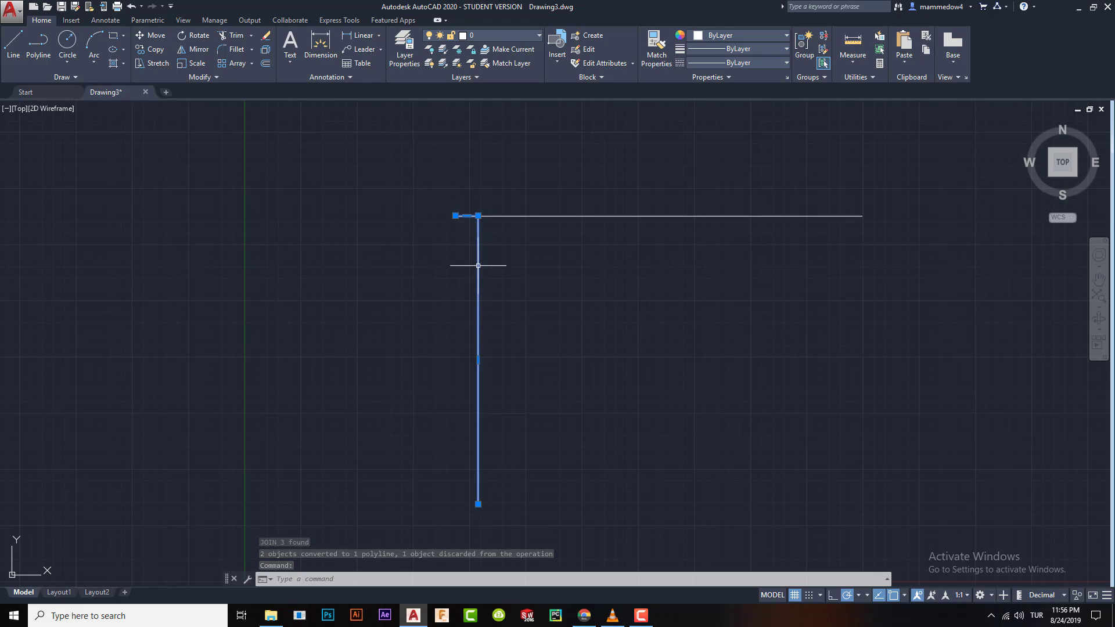
click(611, 216)
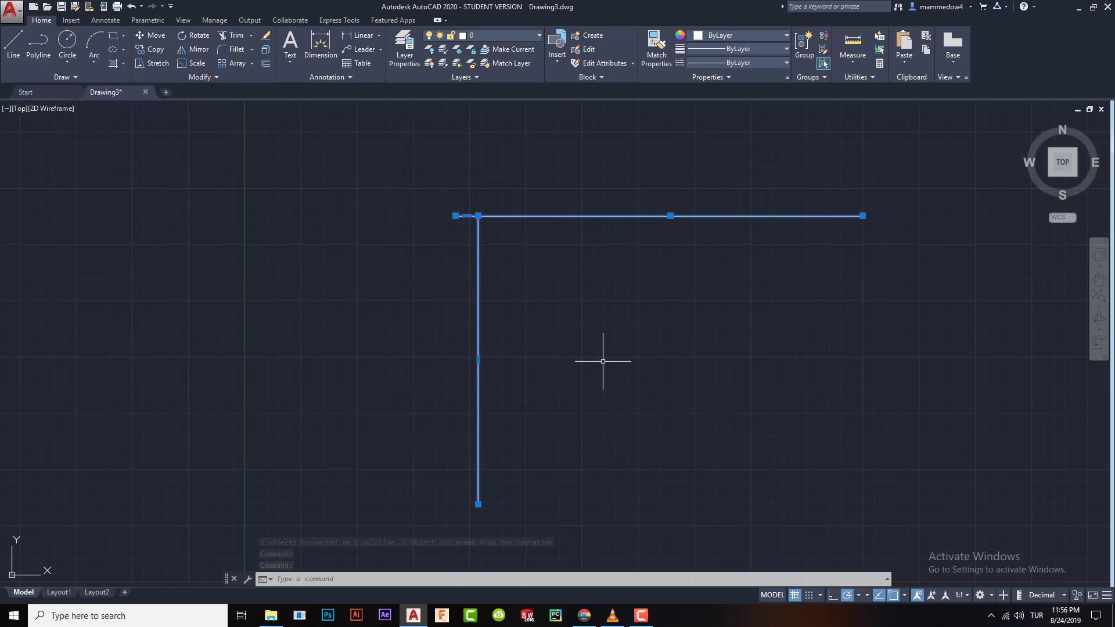
key(Escape)
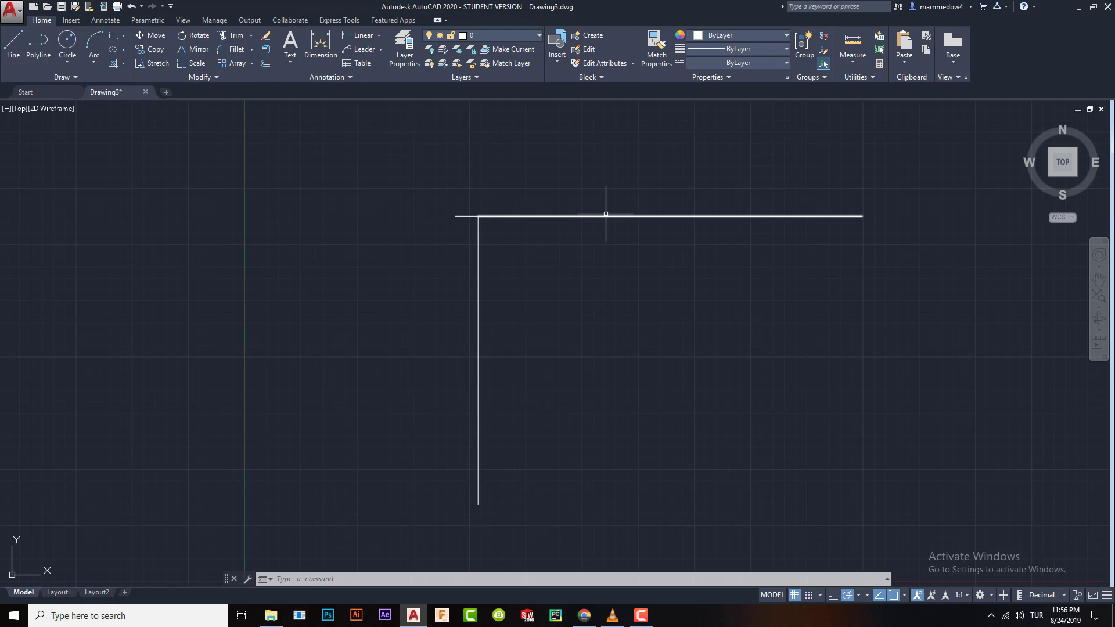
mouse_move(617, 216)
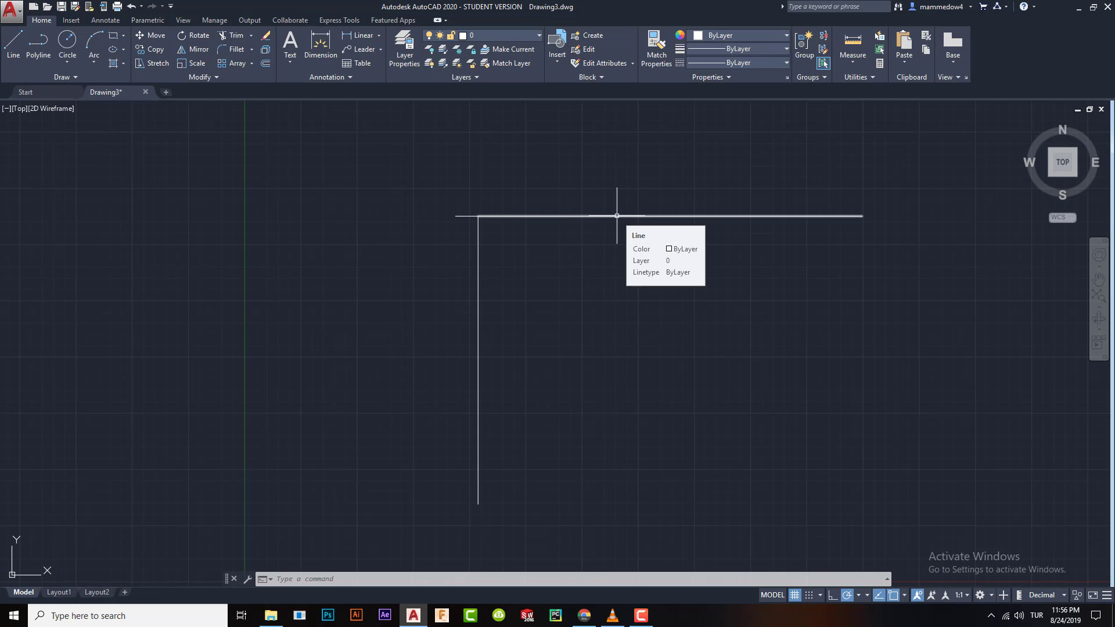
click(463, 216)
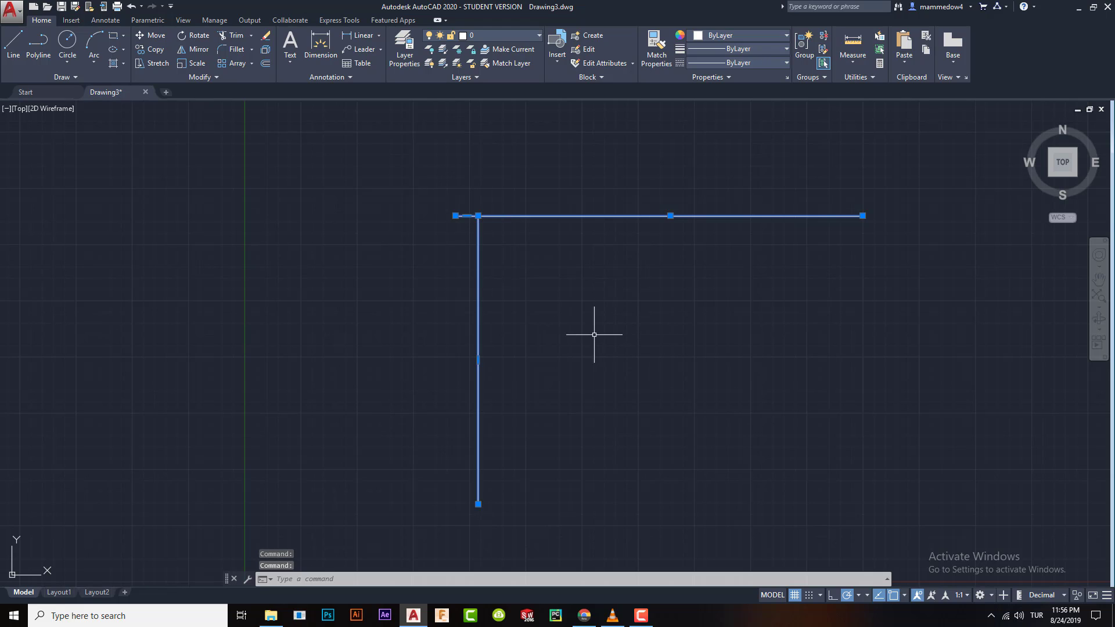
key(Escape)
click(480, 269)
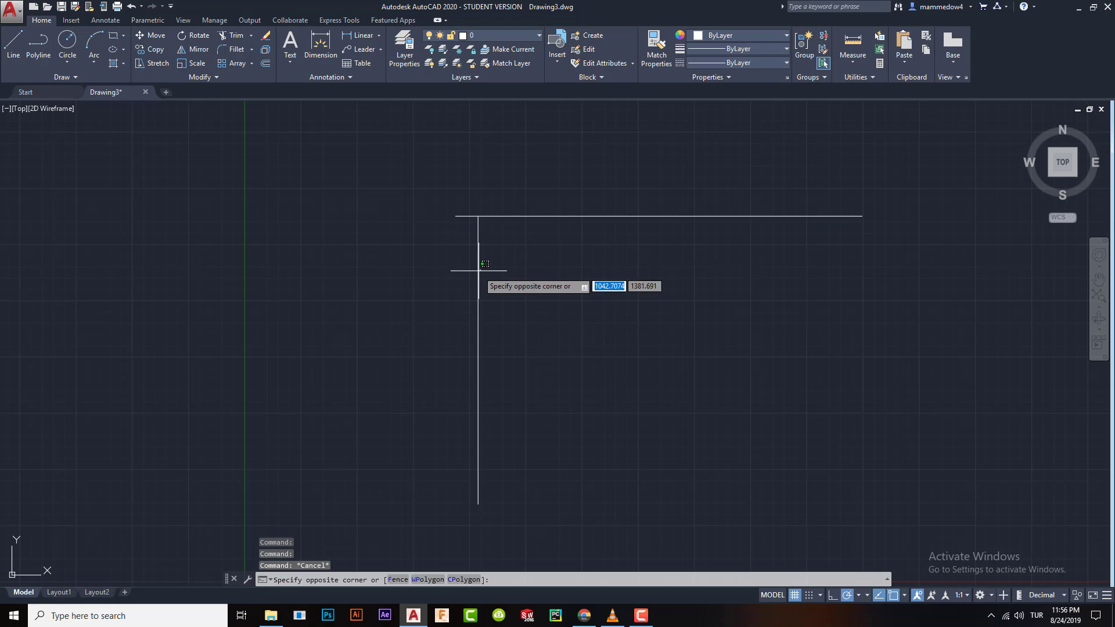
key(Escape)
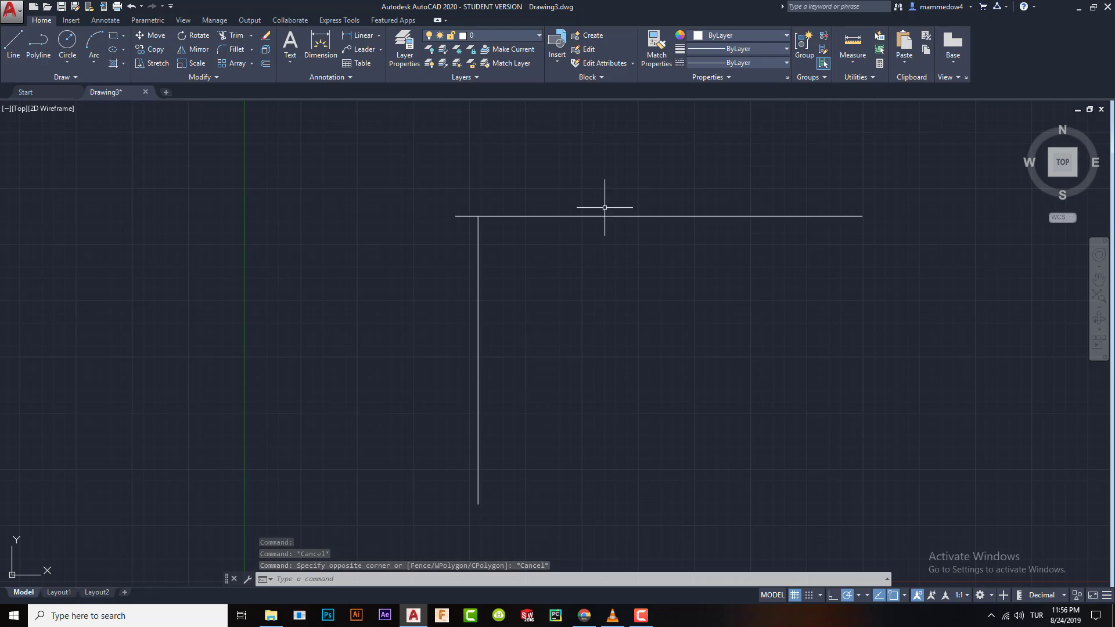
Step: Explode the polyline made of the vertical segment and the short left extension
click(478, 297)
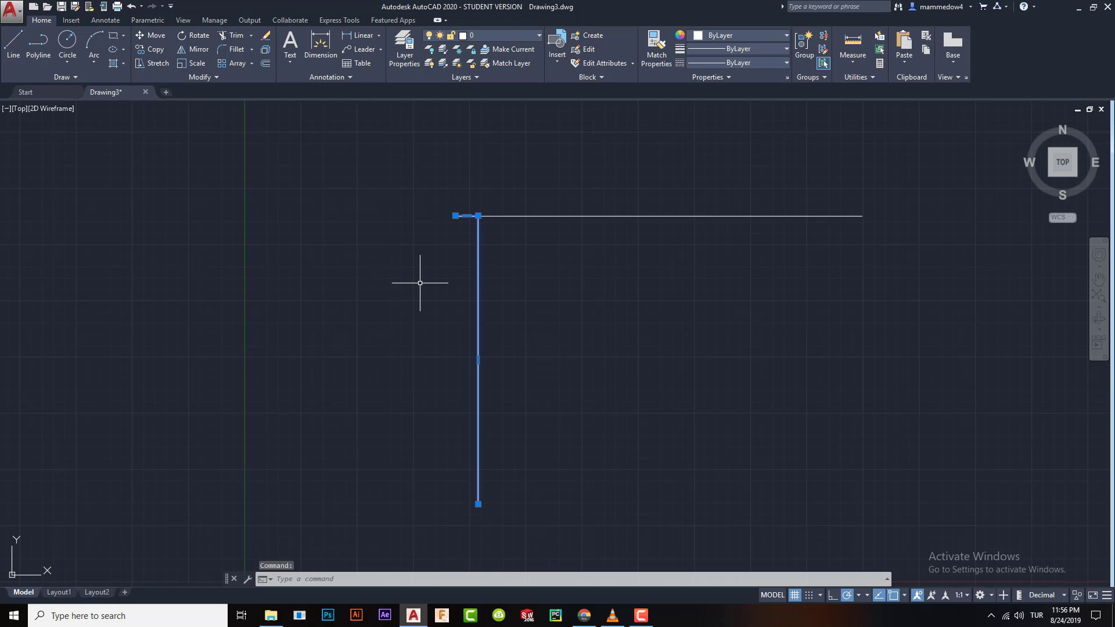
key(Return)
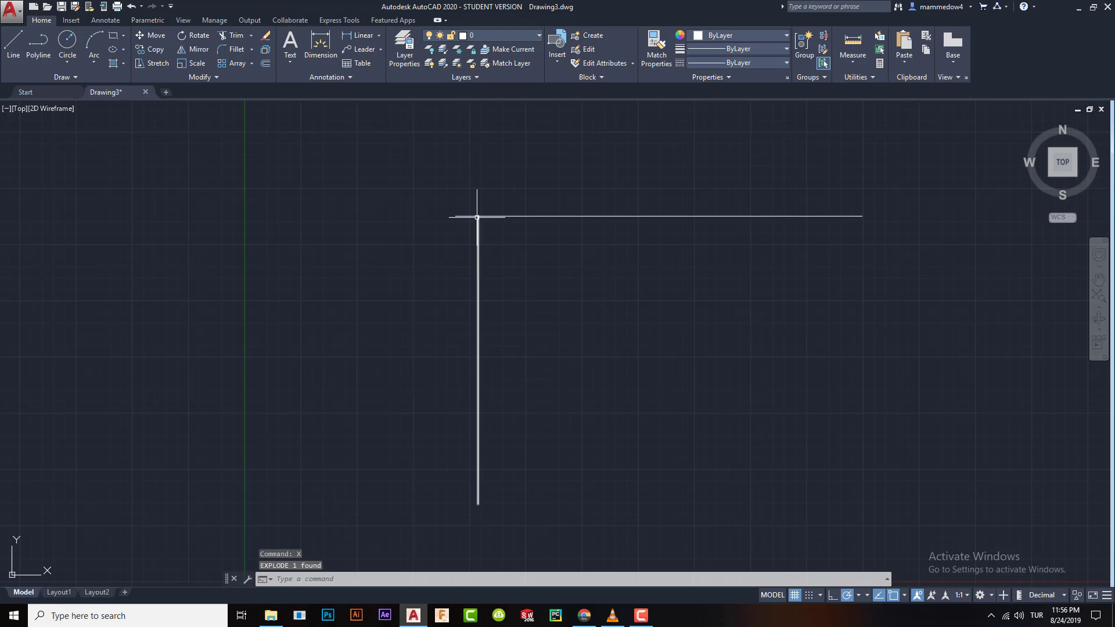
Step: Join only the vertical line and the long horizontal line into one polyline, and erase the short left extension
mouse_move(479, 220)
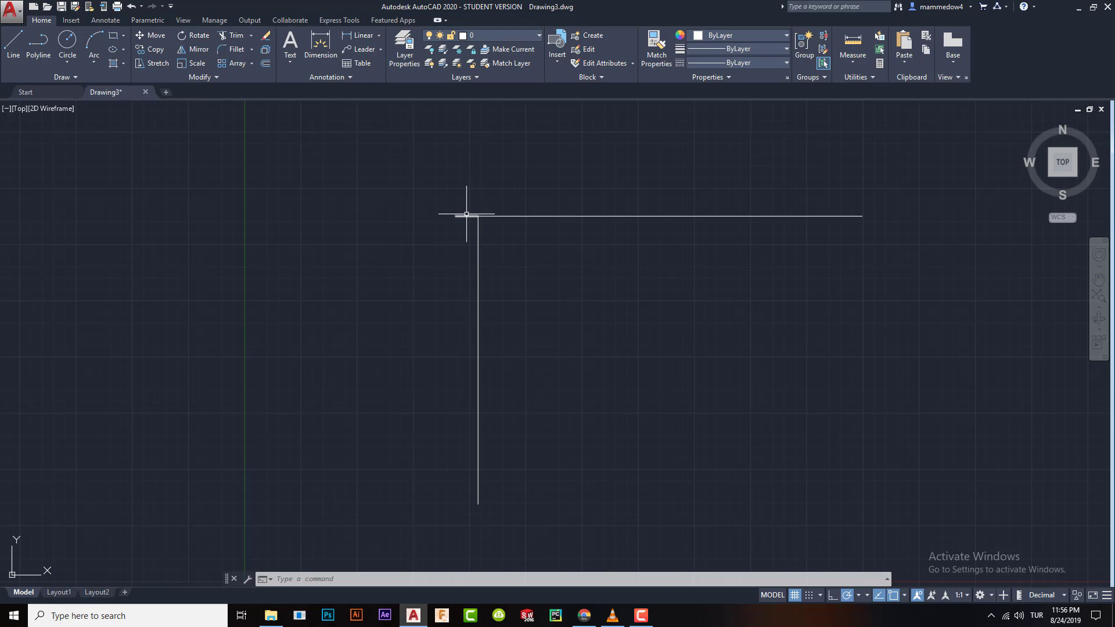
click(478, 259)
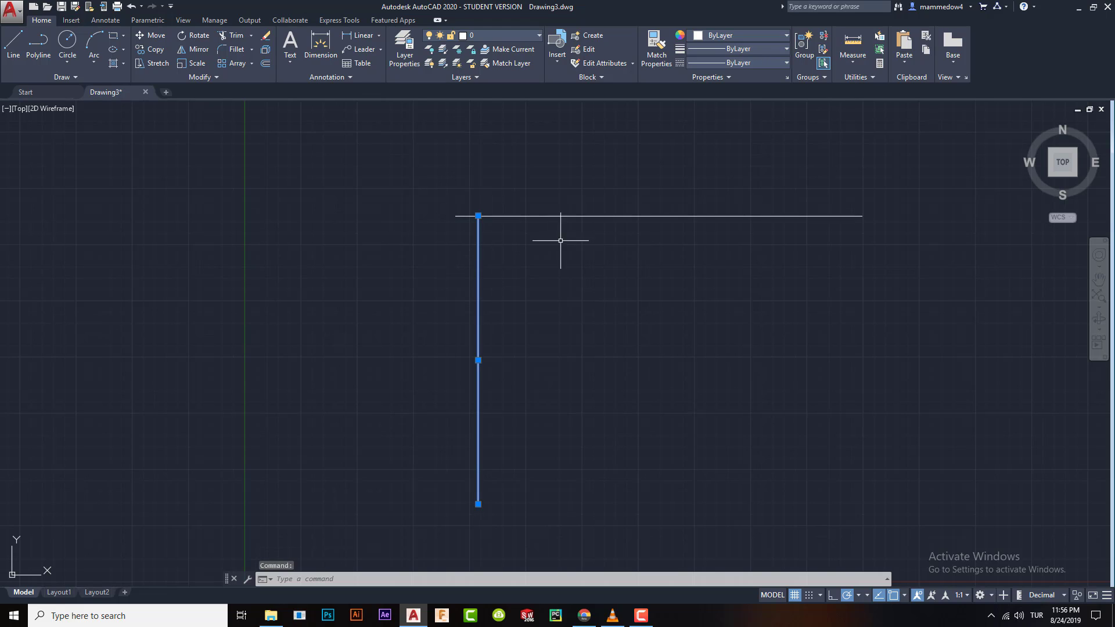
click(597, 217)
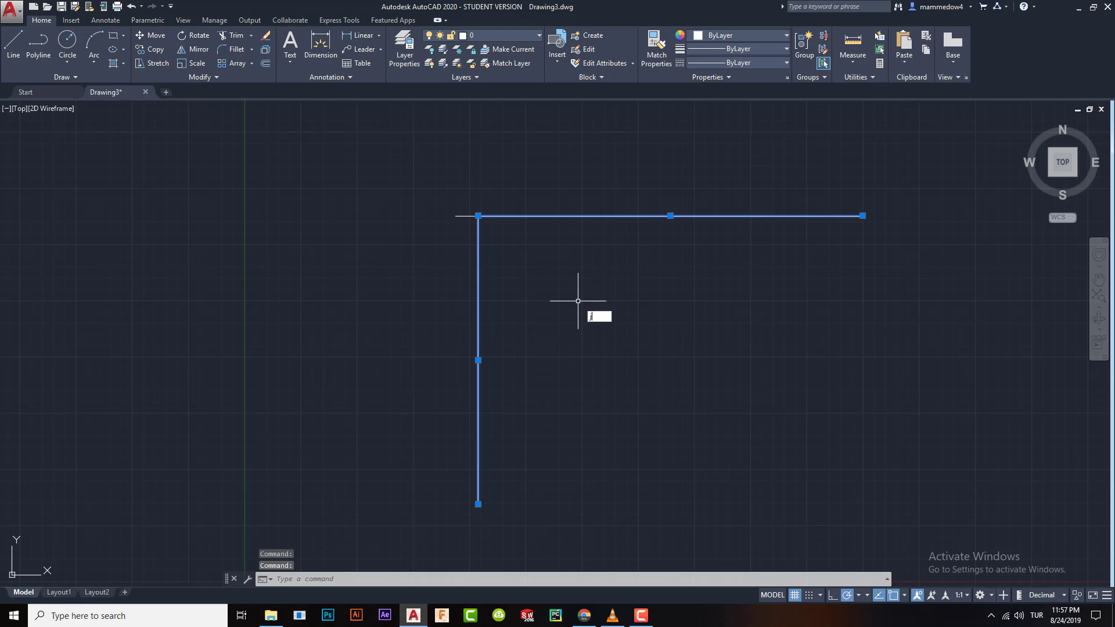
key(Return)
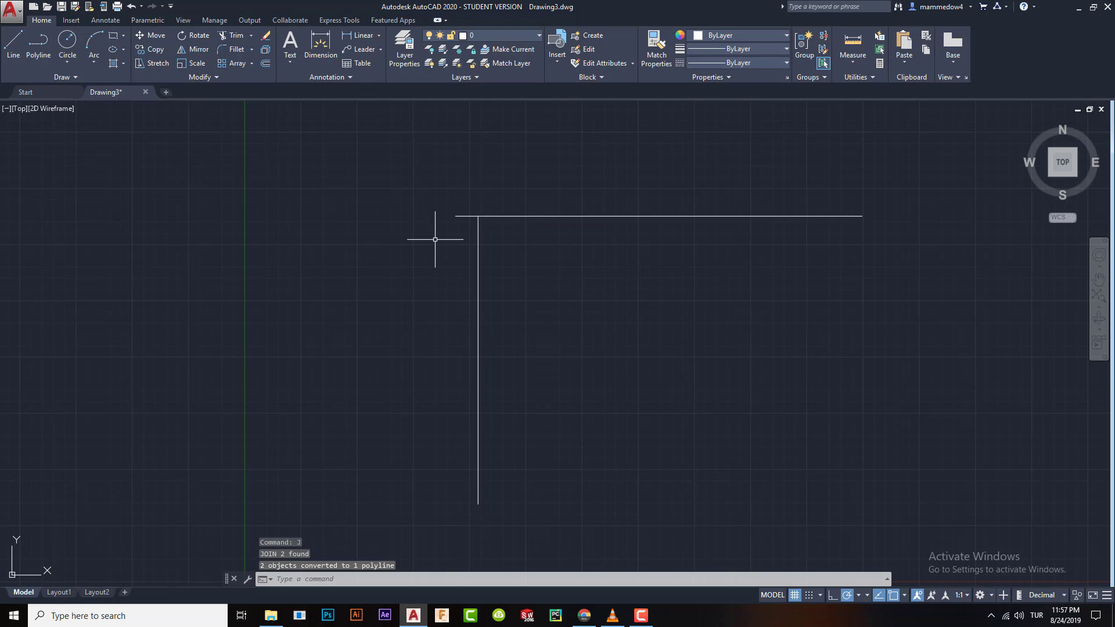
key(Delete)
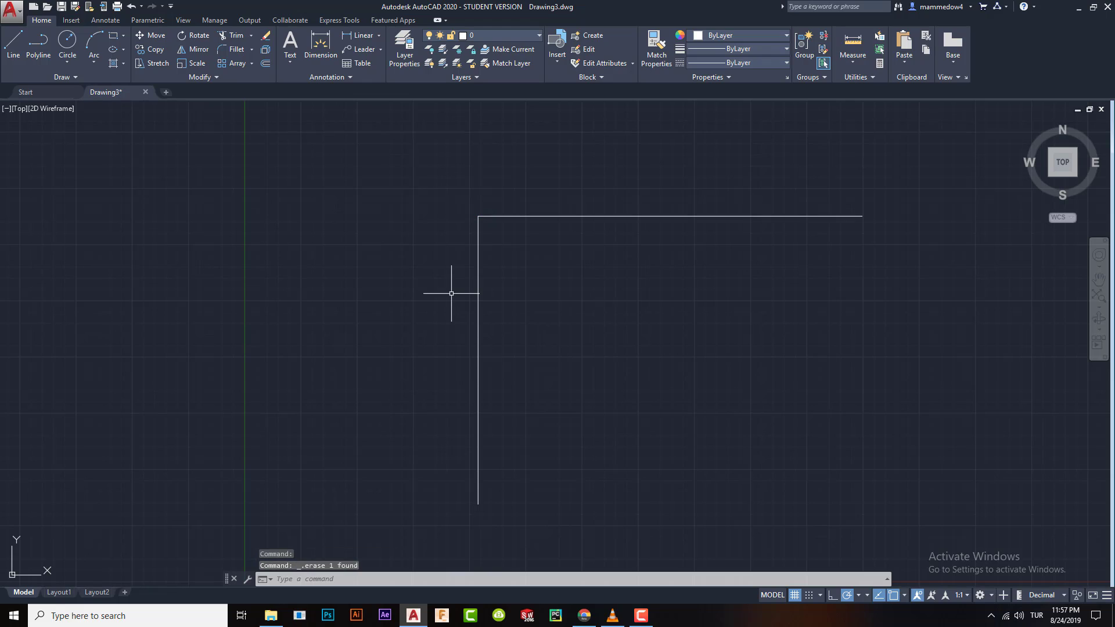